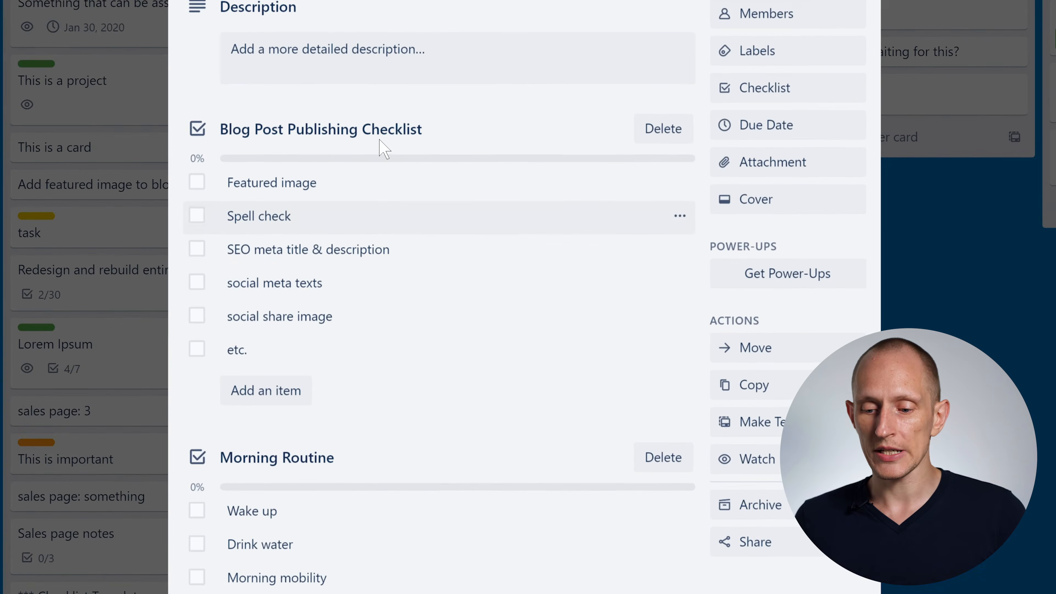
- Look through the checklists stored in the *** Checklist Templates card and examine the asterisk prefix in its title
{"action": "scroll", "coordinate": [389, 212], "scroll_direction": "down", "scroll_amount": 15}
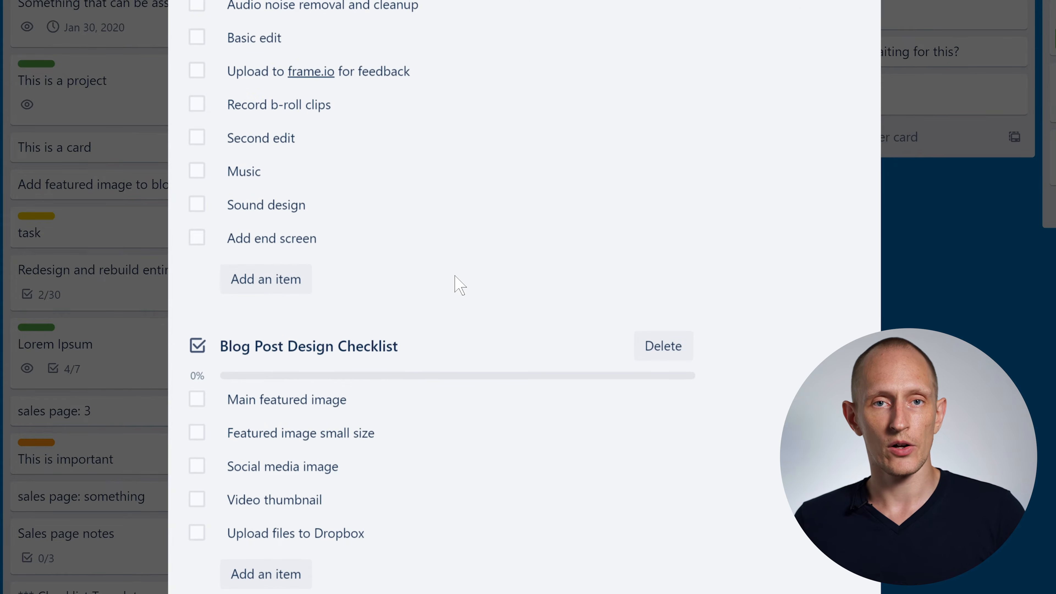
{"action": "scroll", "coordinate": [455, 290], "scroll_direction": "up", "scroll_amount": 15}
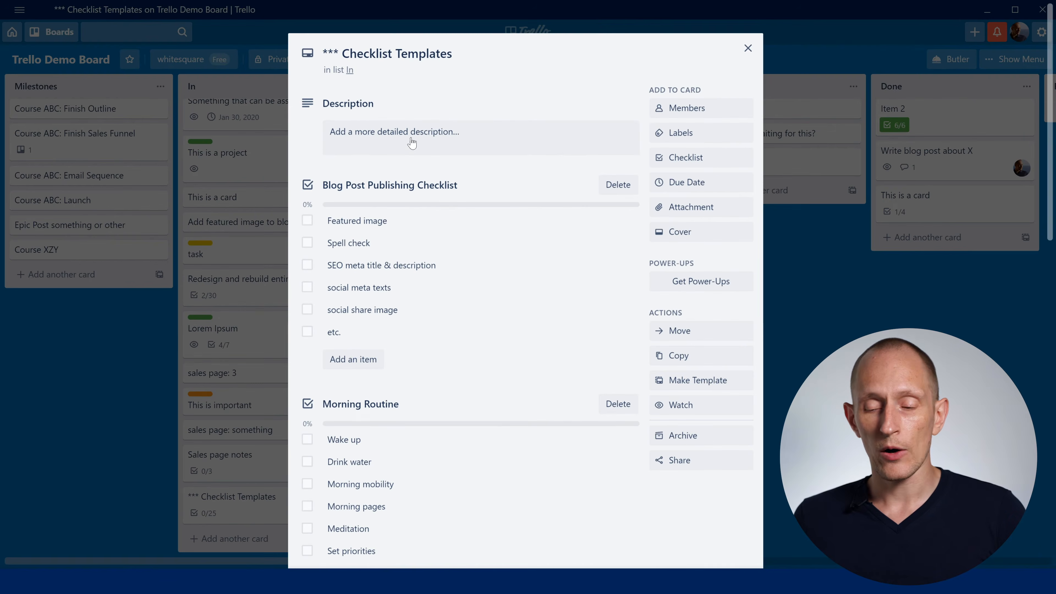
{"action": "left_click", "coordinate": [369, 54]}
{"action": "double_click", "coordinate": [326, 51]}
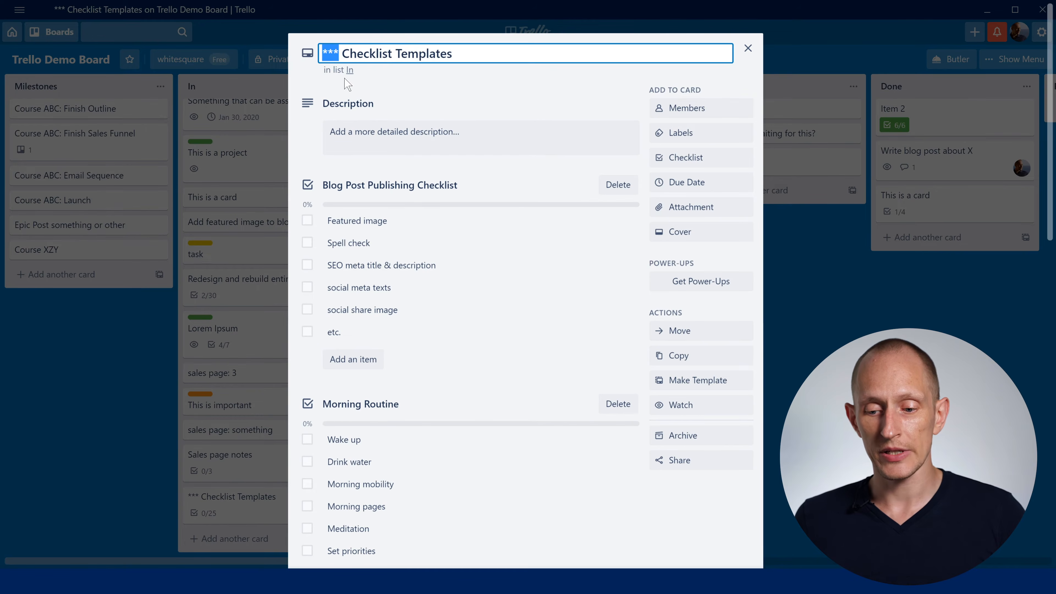
{"action": "left_click", "coordinate": [430, 89]}
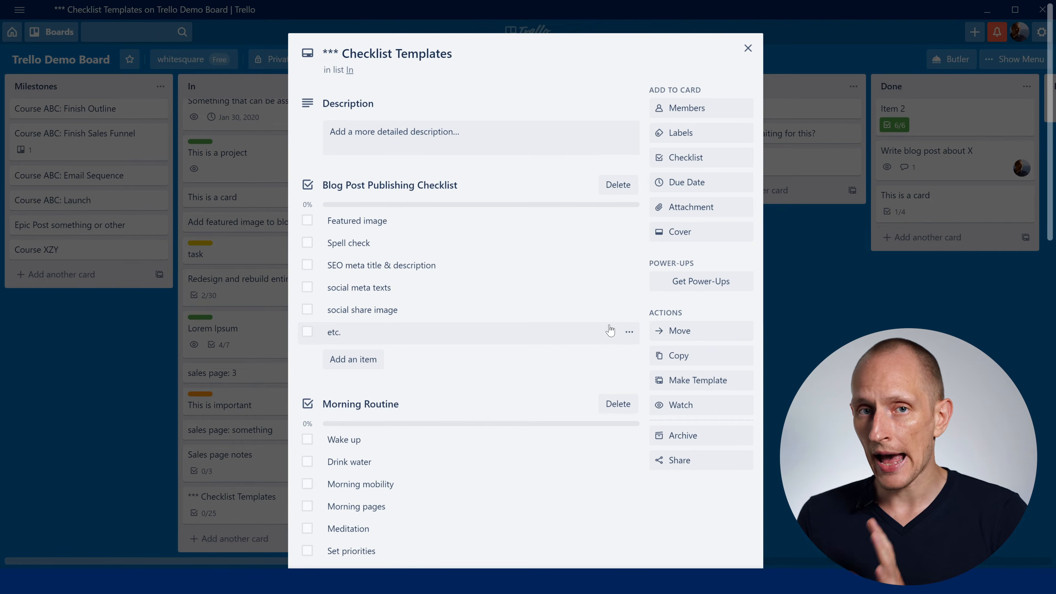
- Examine the existing checklists available to copy items from when adding a checklist, without adding one, and close the card
{"action": "left_click", "coordinate": [692, 158]}
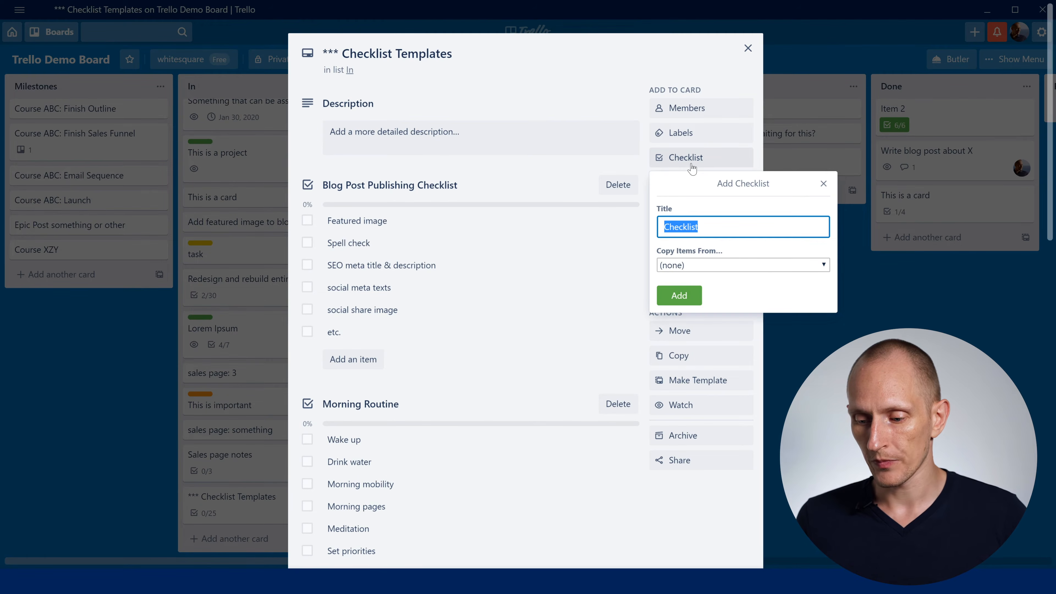
{"action": "left_click", "coordinate": [687, 265]}
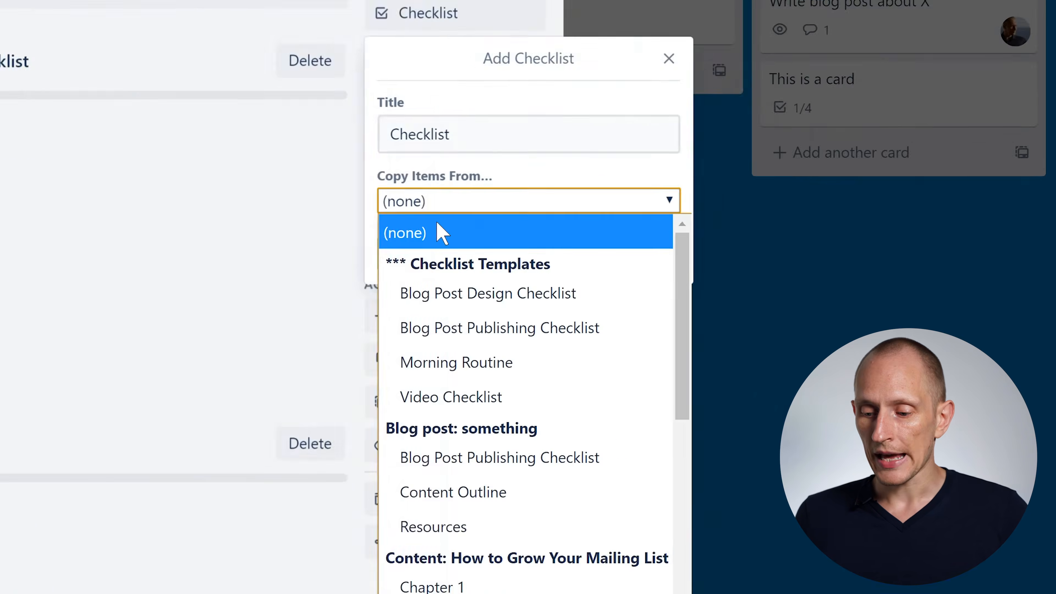
{"action": "scroll", "coordinate": [725, 427], "scroll_direction": "down", "scroll_amount": 5}
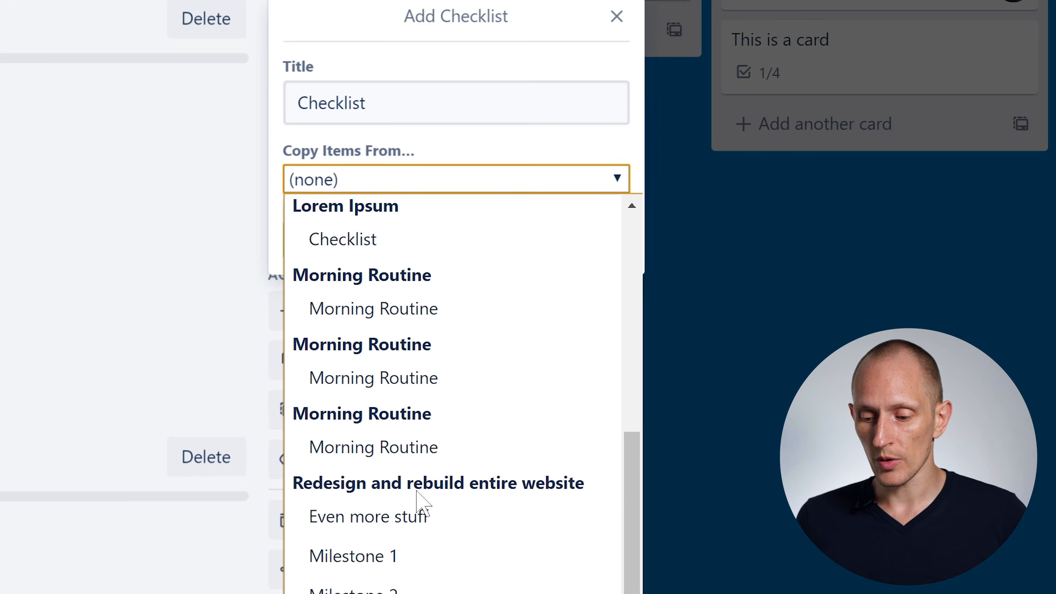
{"action": "scroll", "coordinate": [416, 491], "scroll_direction": "up", "scroll_amount": 10}
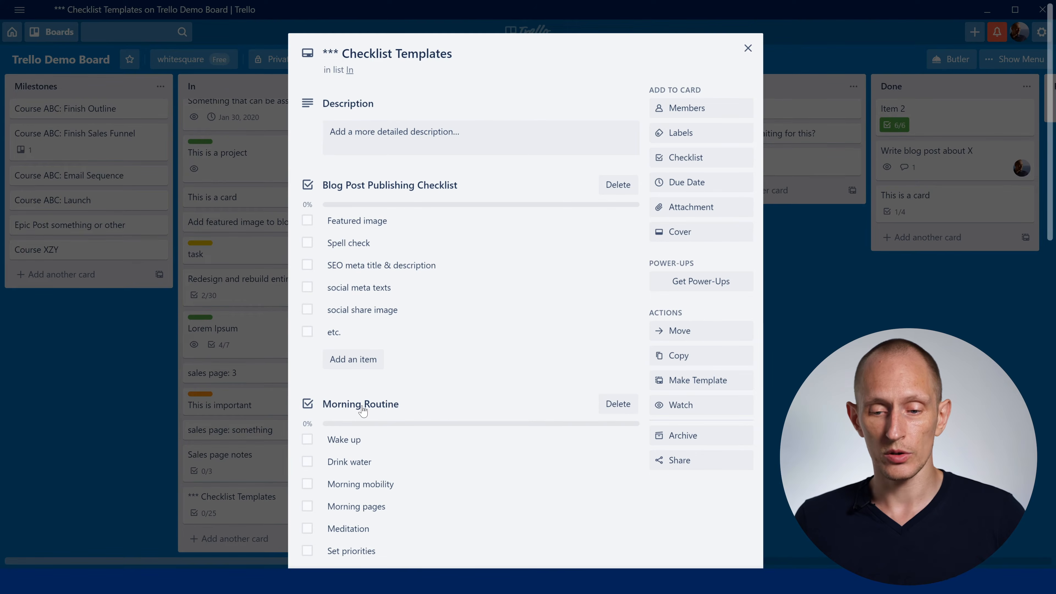
{"action": "left_click", "coordinate": [810, 342]}
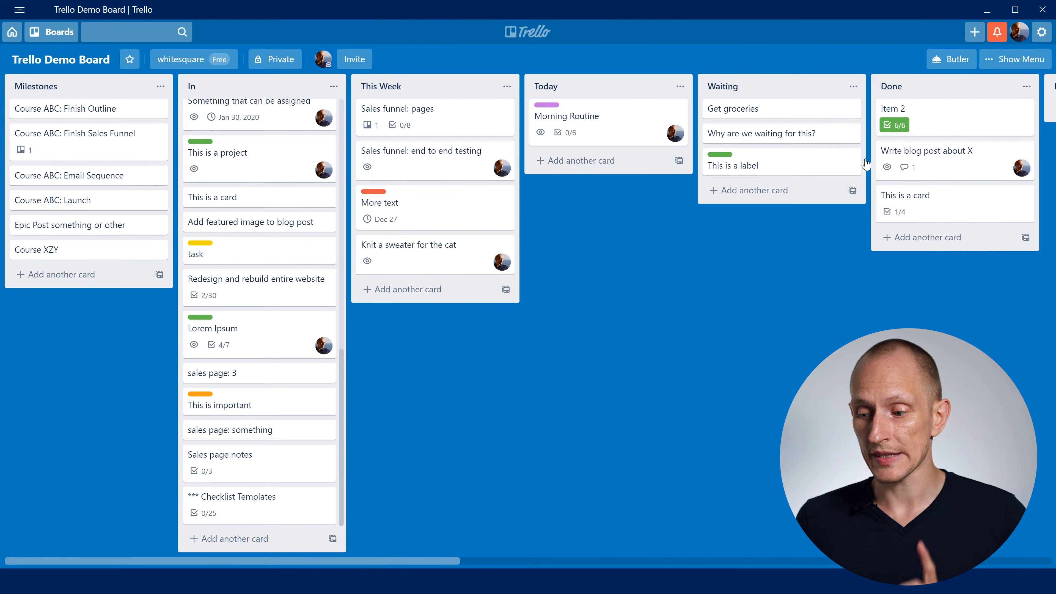
- Start a new calendar command in the board's Butler automation
{"action": "left_click", "coordinate": [953, 66]}
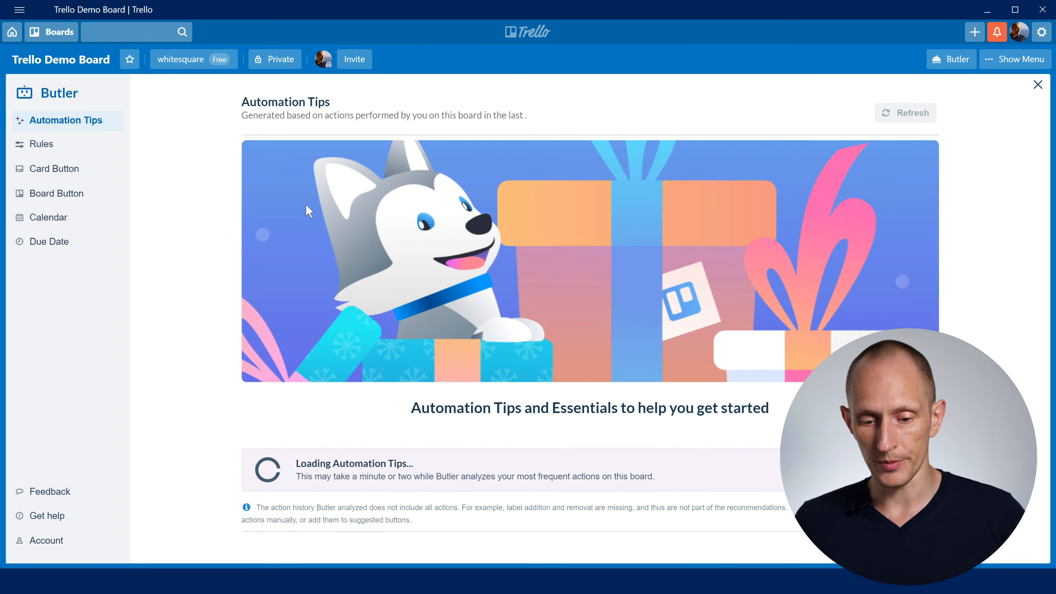
{"action": "left_click", "coordinate": [56, 222]}
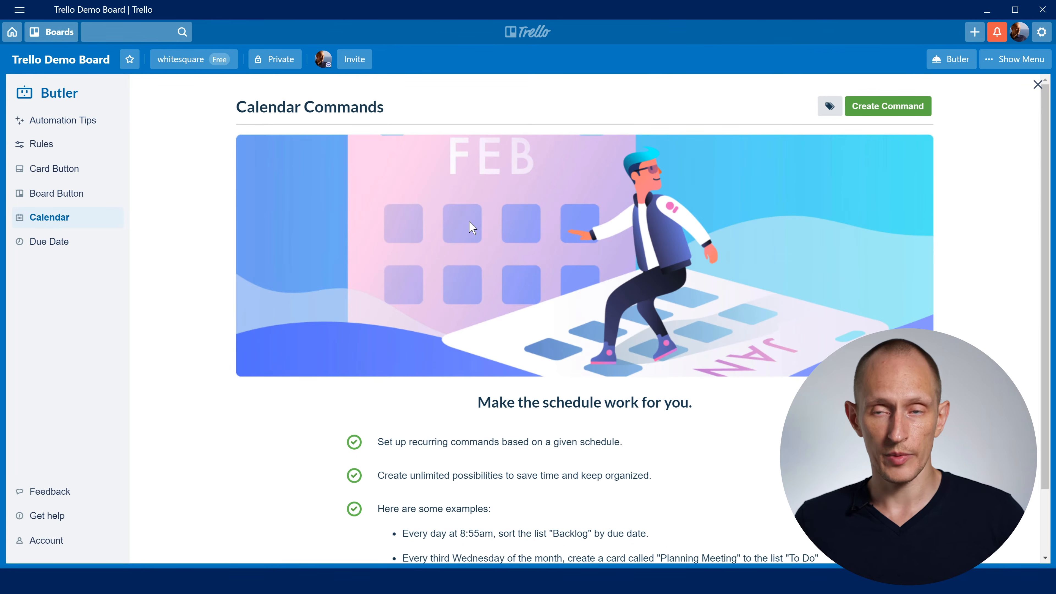
{"action": "left_click", "coordinate": [885, 105]}
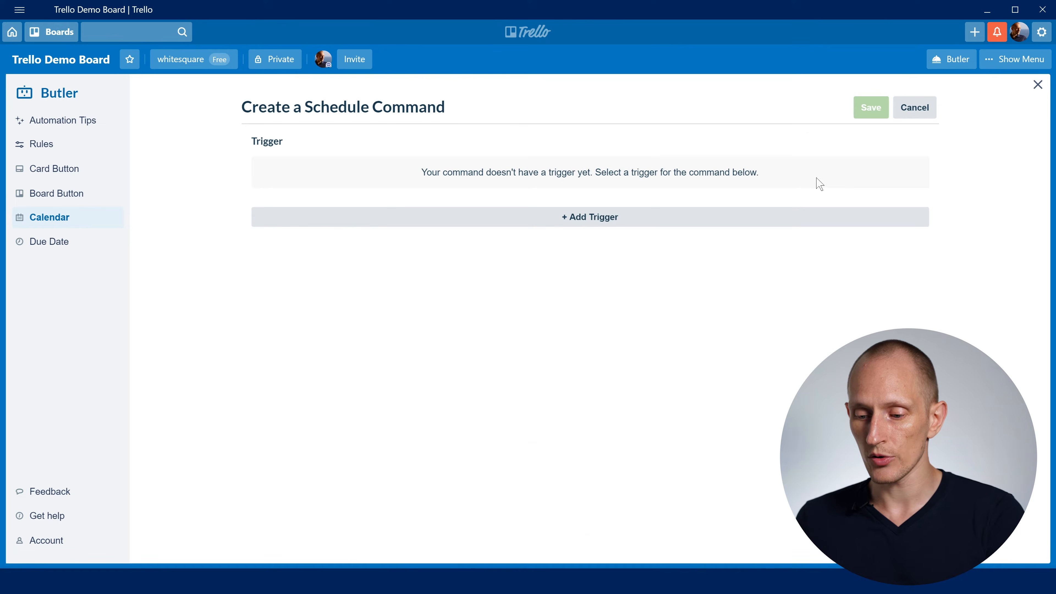
- Add a schedule trigger that runs the command every weekday at 6:00 am
{"action": "left_click", "coordinate": [590, 218]}
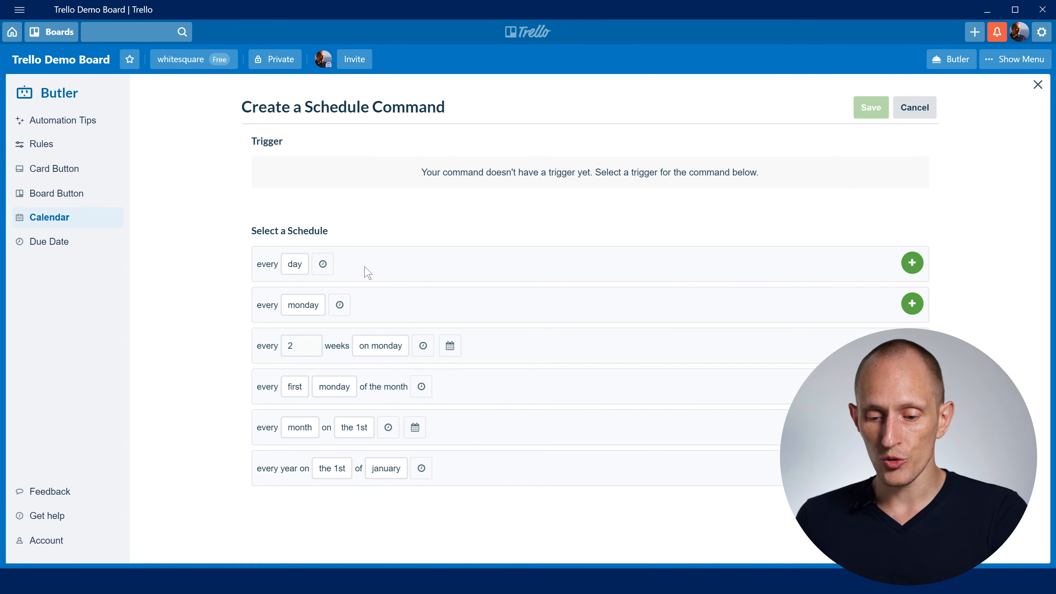
{"action": "left_click", "coordinate": [293, 266]}
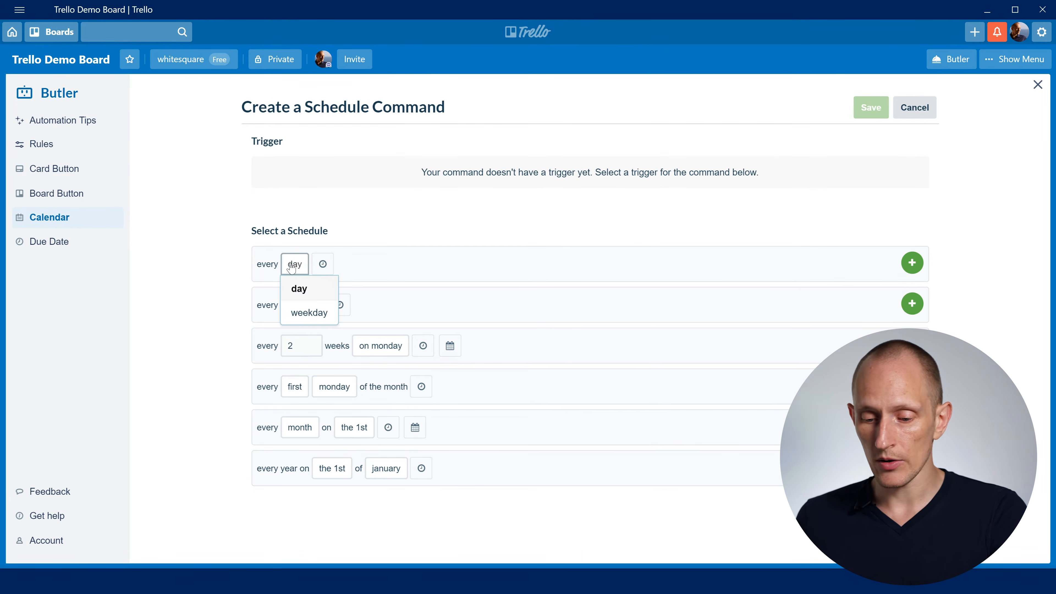
{"action": "left_click", "coordinate": [329, 312]}
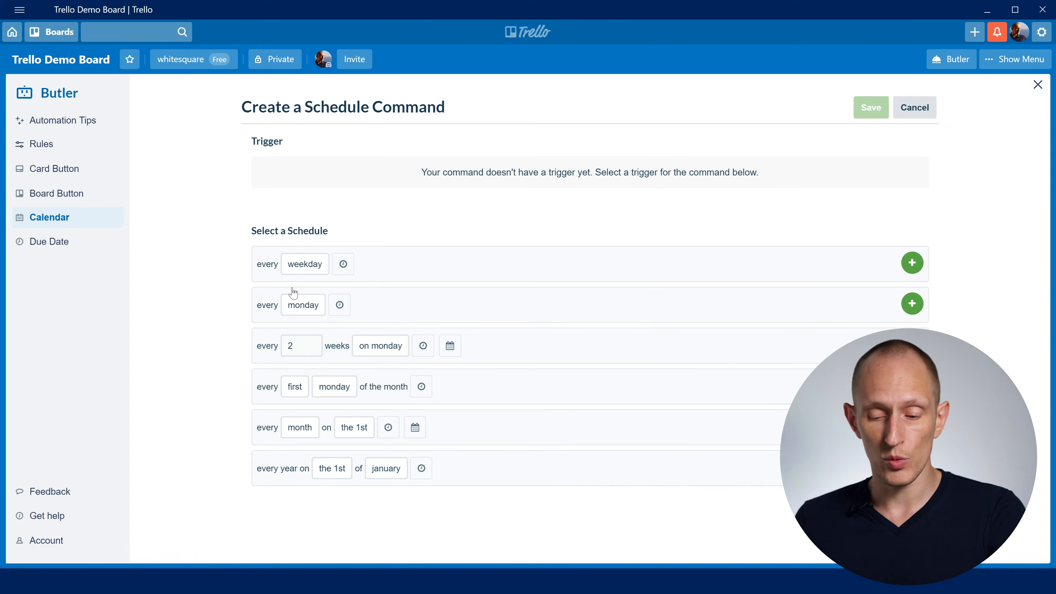
{"action": "left_click", "coordinate": [342, 266]}
{"action": "key", "text": "Tab"}
{"action": "type", "text": "6"}
{"action": "key", "text": "Tab"}
{"action": "type", "text": "00"}
{"action": "key", "text": "Tab"}
{"action": "key", "text": "Up"}
{"action": "key", "text": "Return"}
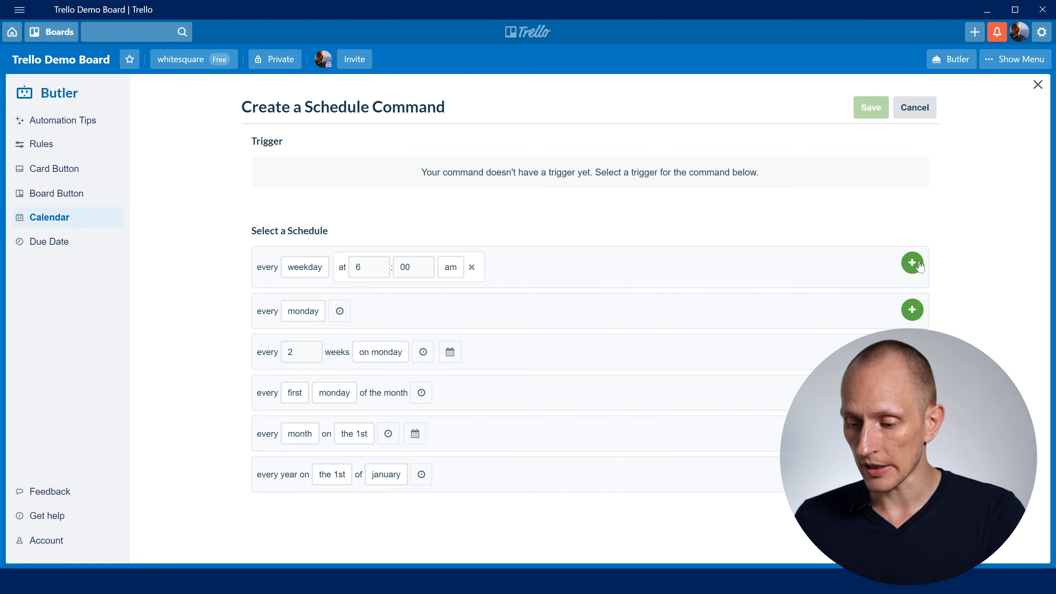
{"action": "left_click", "coordinate": [919, 262]}
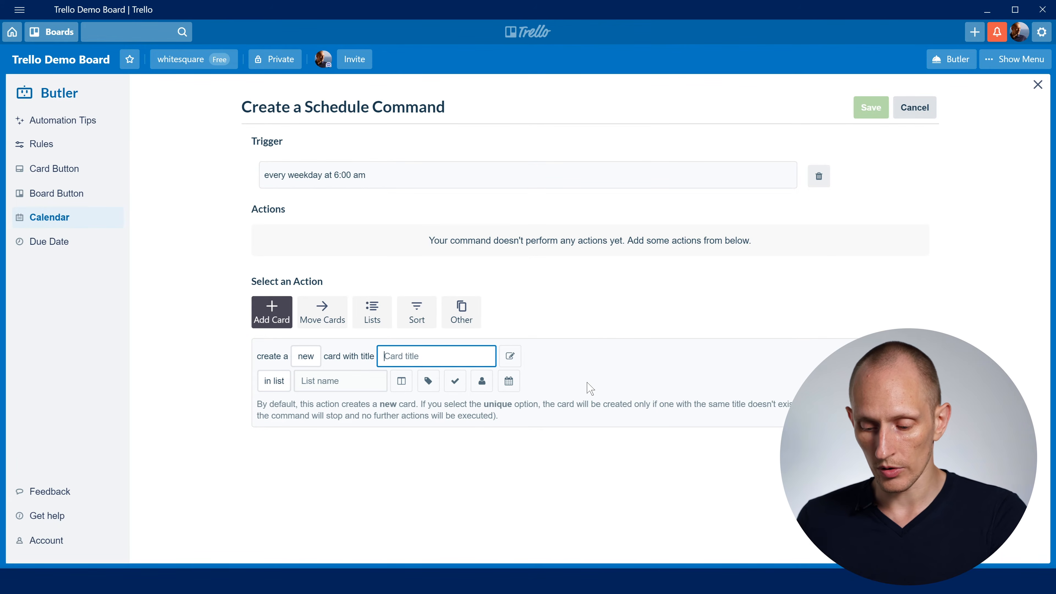
- Define the action to create a new card titled Morning Routine in the Today list
{"action": "type", "text": "Morning Routine"}
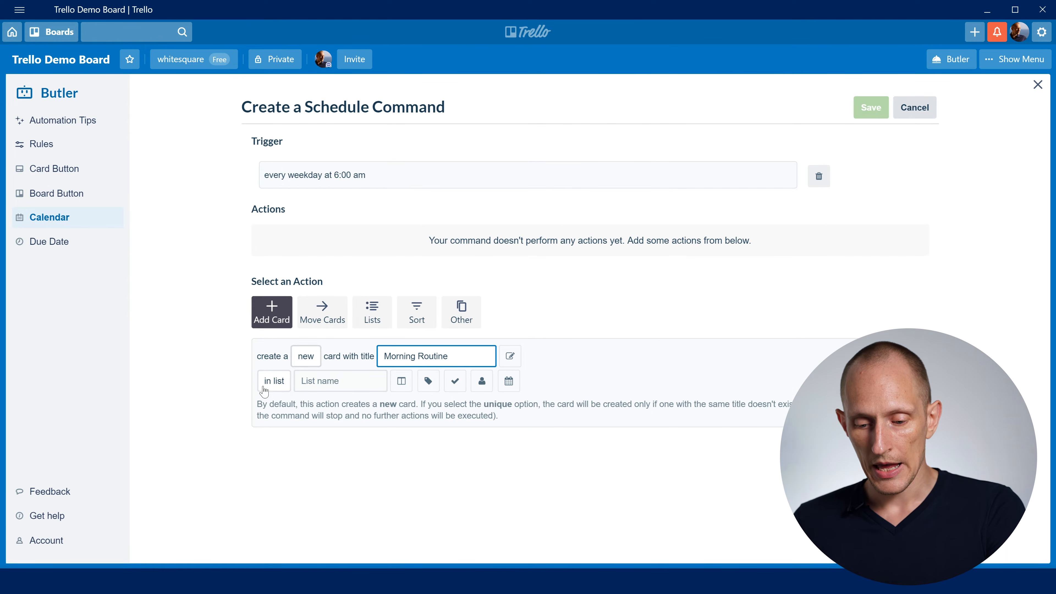
{"action": "left_click", "coordinate": [264, 387]}
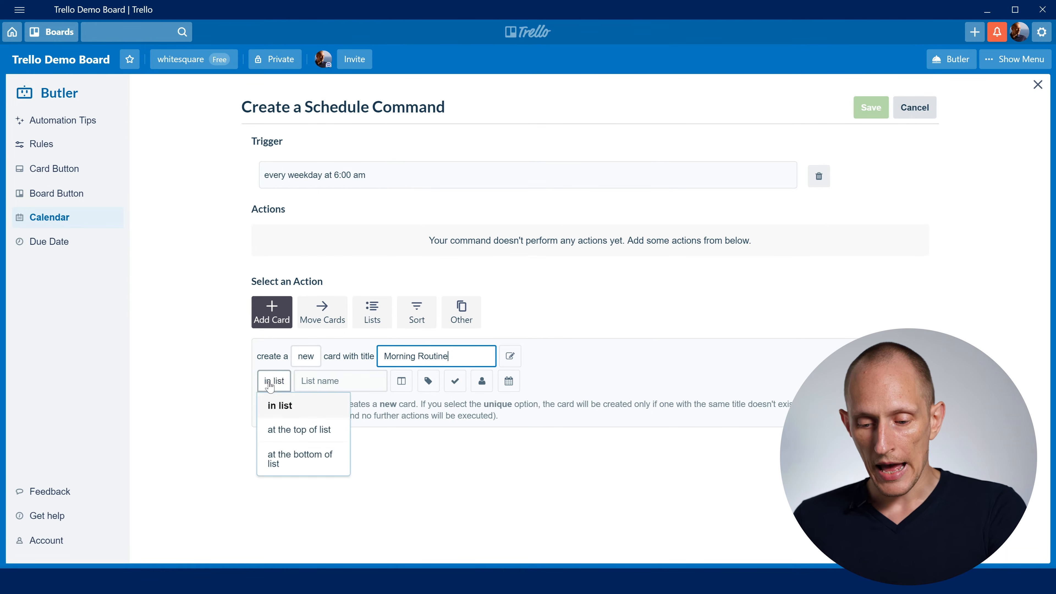
{"action": "left_click", "coordinate": [320, 380]}
{"action": "left_click", "coordinate": [335, 485]}
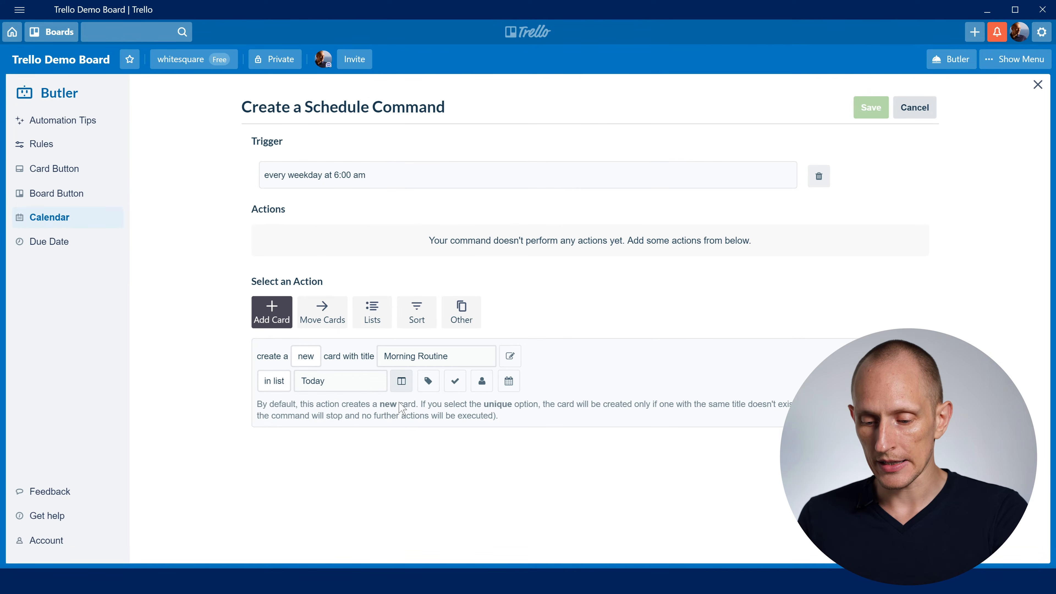
- Include the Morning Routine checklist from the card *** Checklist Templates in the new card action
{"action": "left_click", "coordinate": [455, 381]}
{"action": "left_click", "coordinate": [546, 384]}
{"action": "type", "text": "*"}
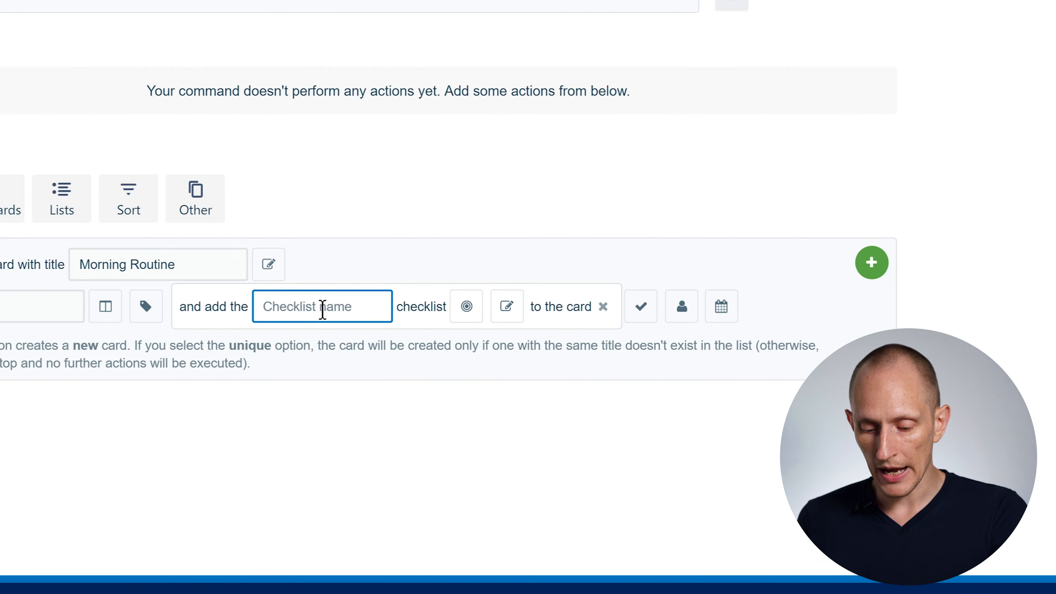
{"action": "key", "text": "BackSpace"}
{"action": "type", "text": "Morning Routine"}
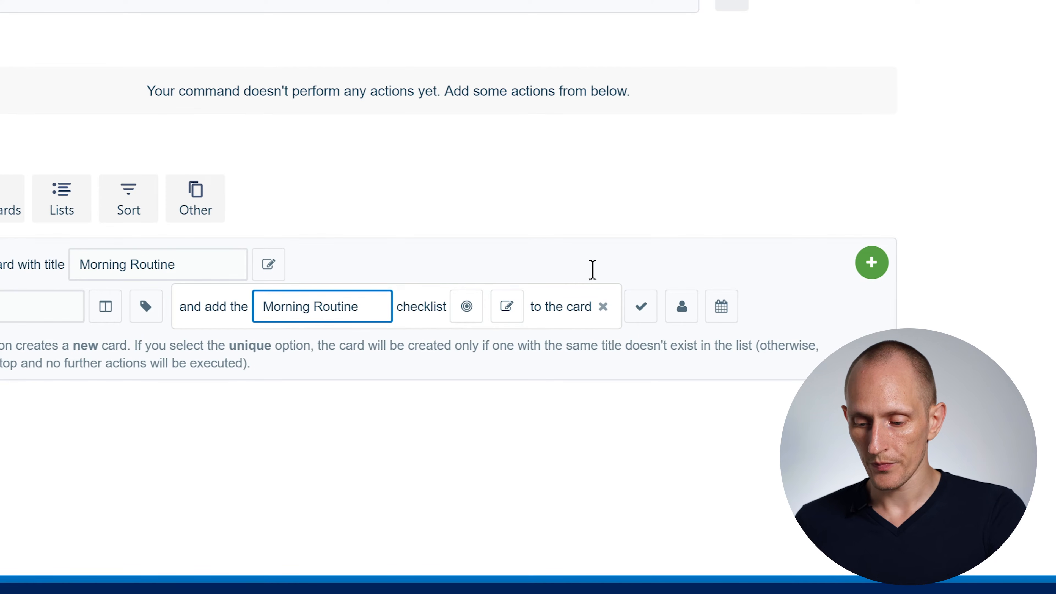
{"action": "left_click", "coordinate": [467, 307]}
{"action": "left_click", "coordinate": [601, 298]}
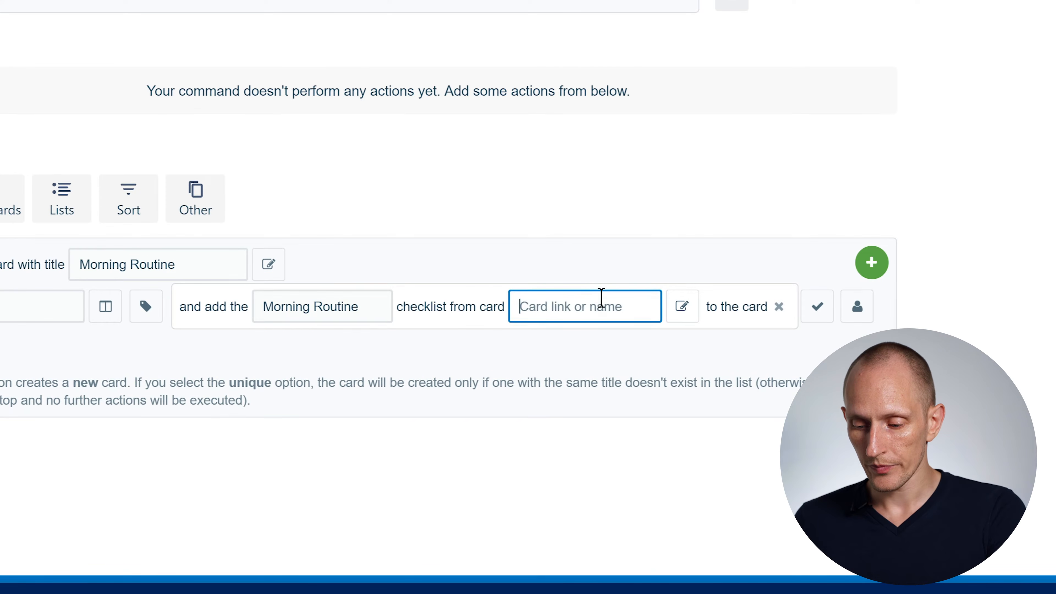
{"action": "type", "text": "*** Checklist Templates"}
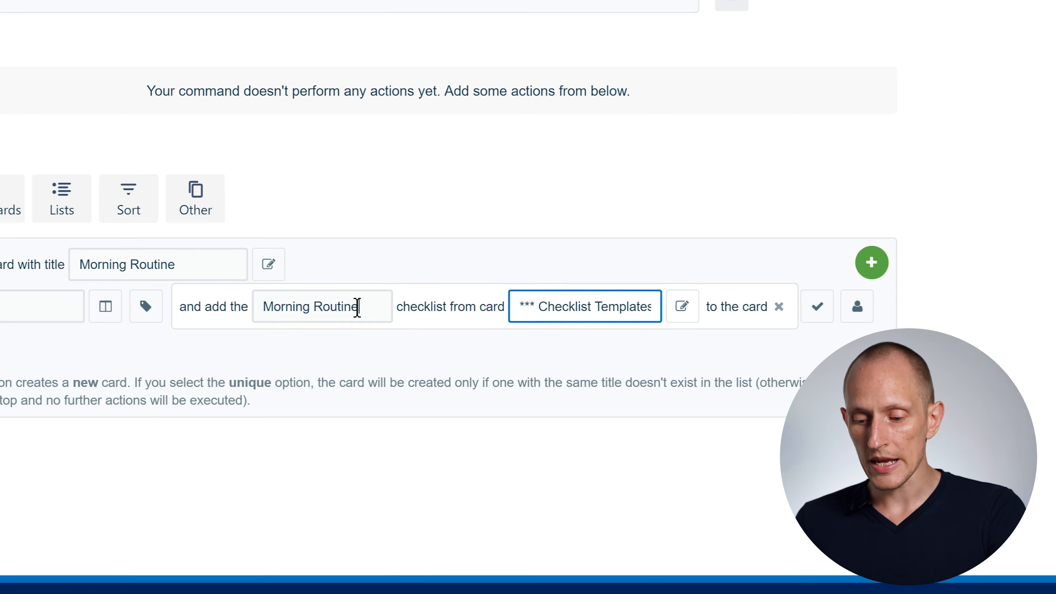
{"action": "left_click_drag", "start_coordinate": [358, 306], "coordinate": [199, 304]}
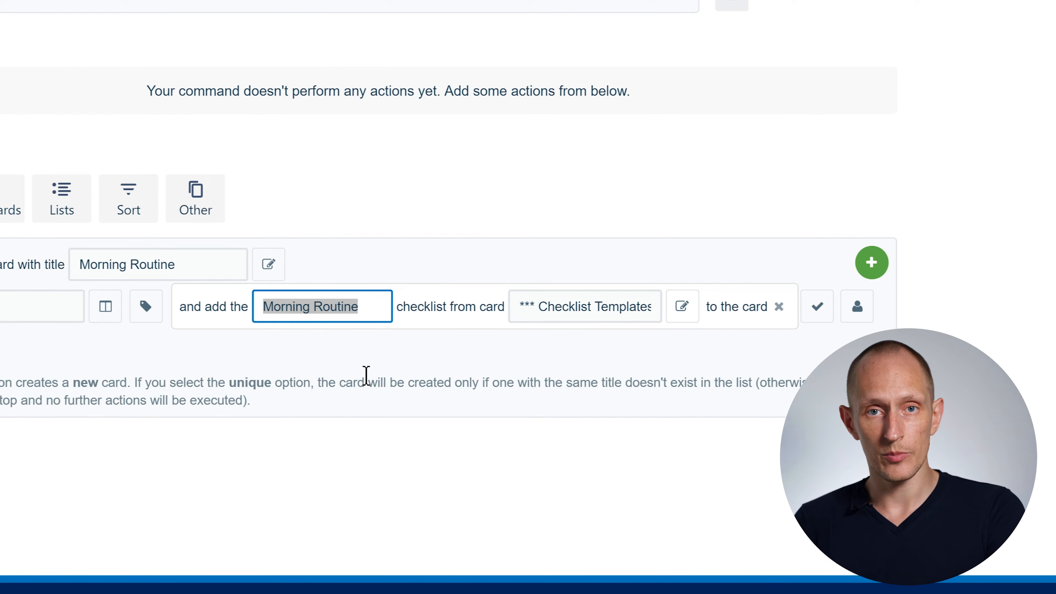
{"action": "left_click", "coordinate": [563, 306]}
{"action": "left_click_drag", "start_coordinate": [526, 308], "coordinate": [657, 306]}
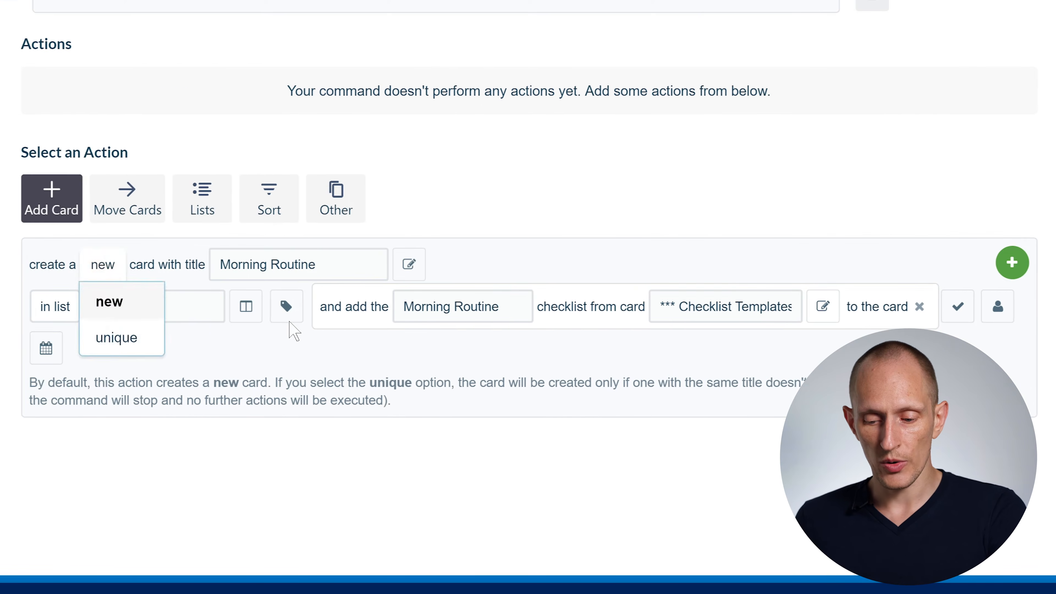
- Include the purple label in the card action and add the finished action to the command
{"action": "left_click", "coordinate": [146, 311]}
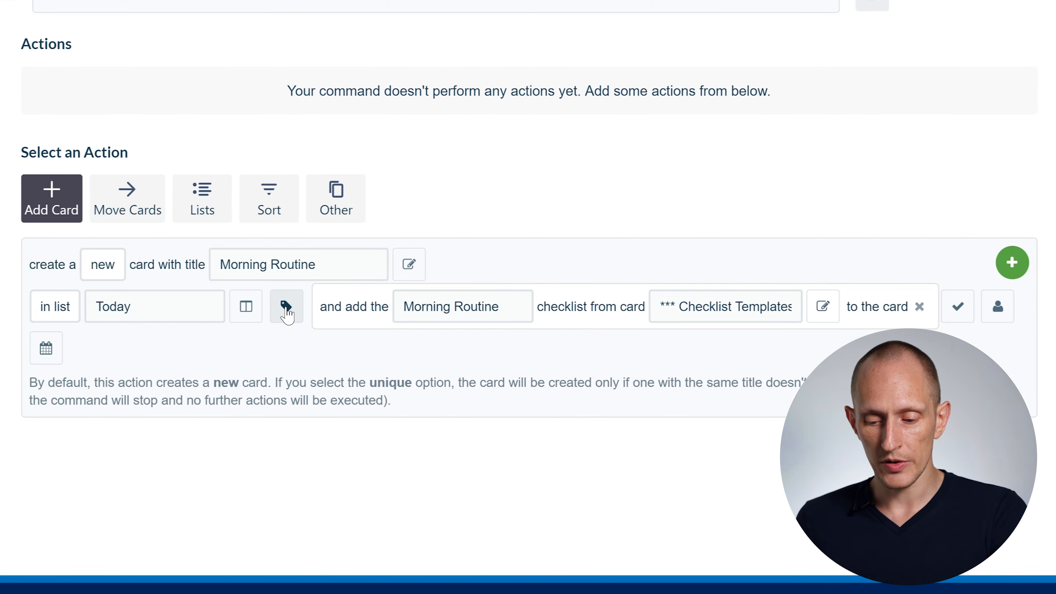
{"action": "left_click", "coordinate": [285, 307]}
{"action": "left_click", "coordinate": [379, 306]}
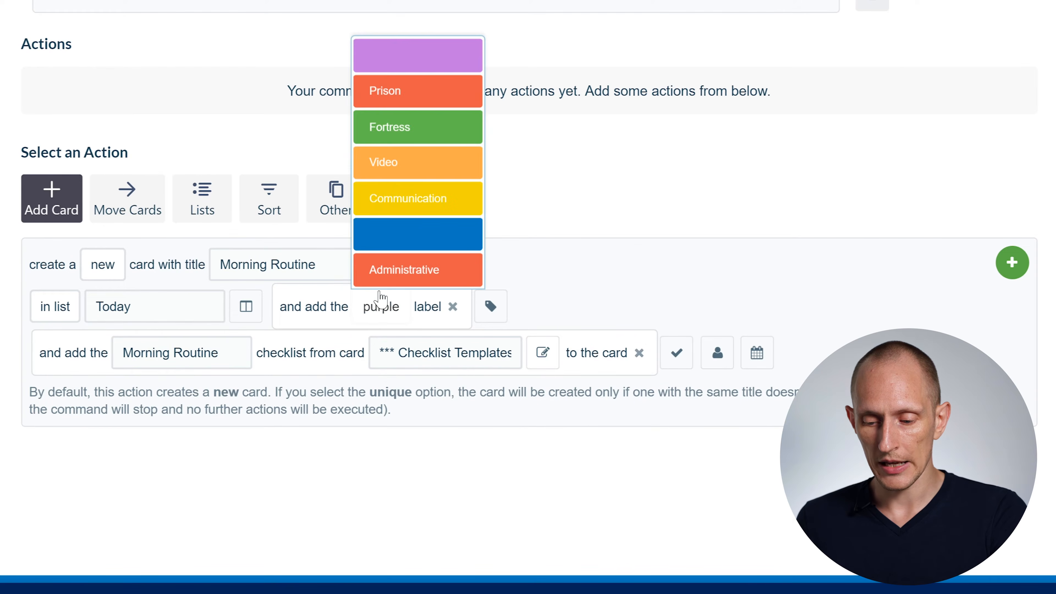
{"action": "left_click", "coordinate": [403, 67]}
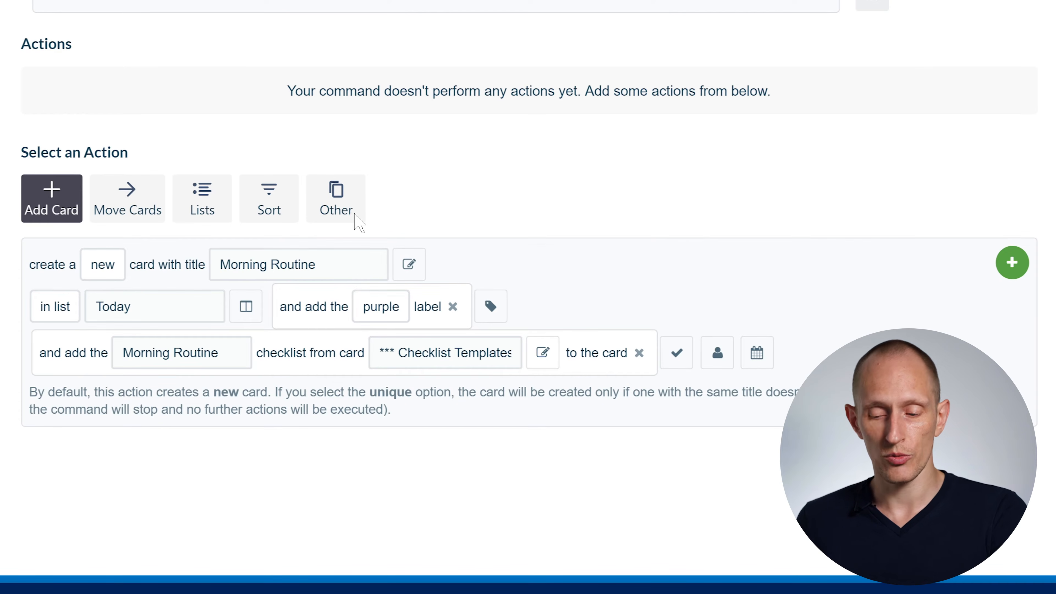
{"action": "left_click", "coordinate": [1012, 266]}
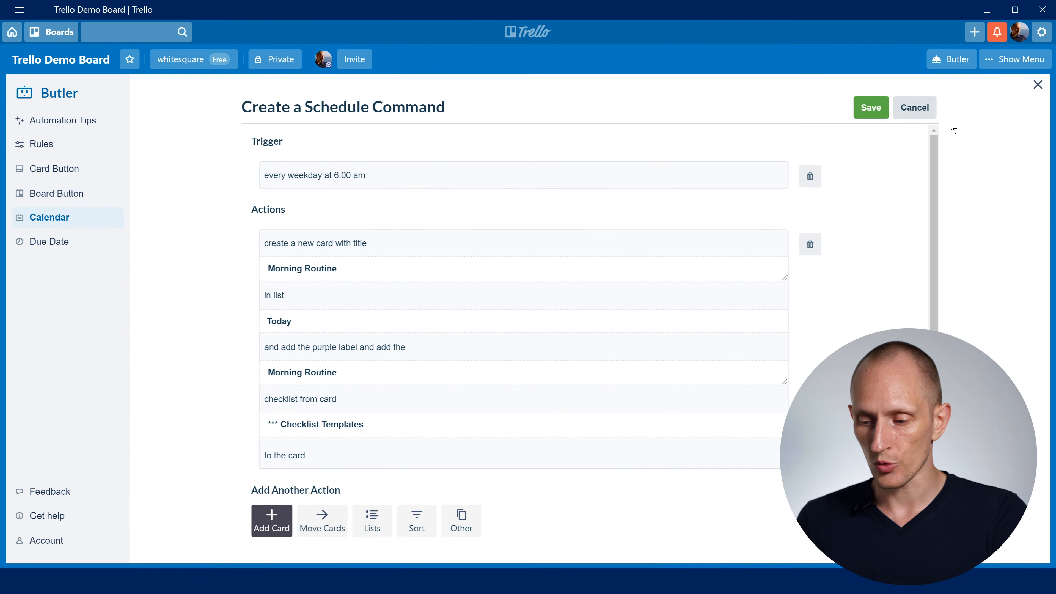
- Save the scheduled command, check its full text, and return to the board
{"action": "left_click", "coordinate": [871, 108]}
{"action": "left_click_drag", "start_coordinate": [271, 192], "coordinate": [669, 216]}
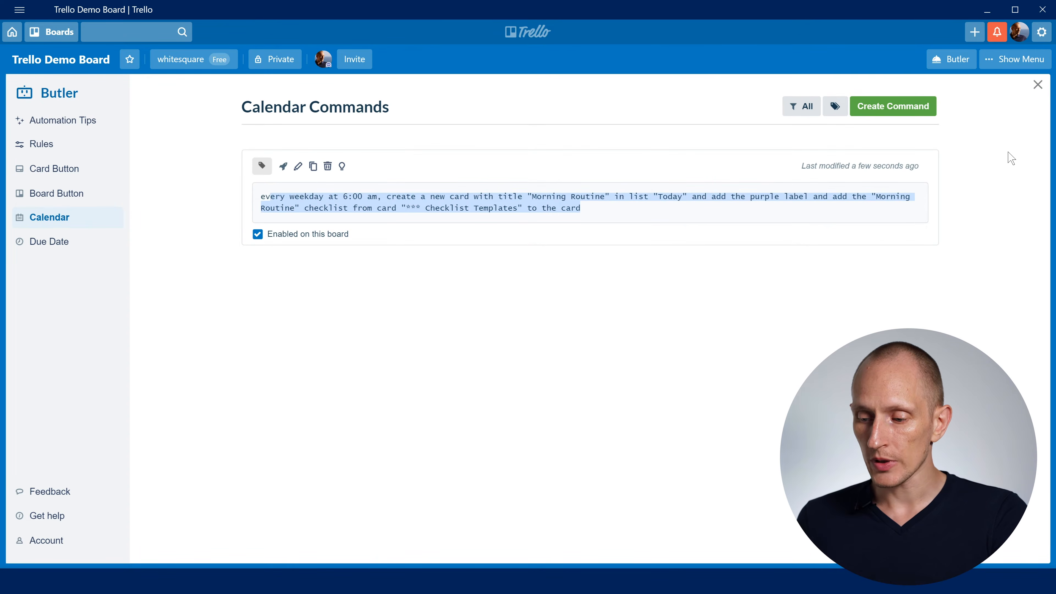
{"action": "left_click", "coordinate": [1038, 84]}
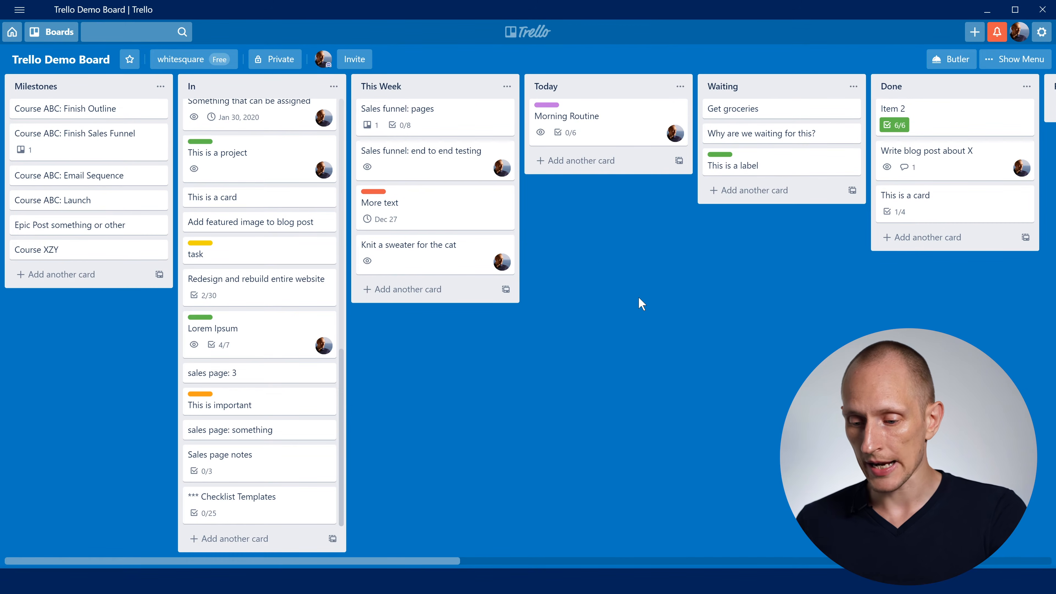
- Examine the Morning Routine card in the Today list, including its label, checklist and activity, and revisit the checklist templates card
{"action": "left_click", "coordinate": [599, 121]}
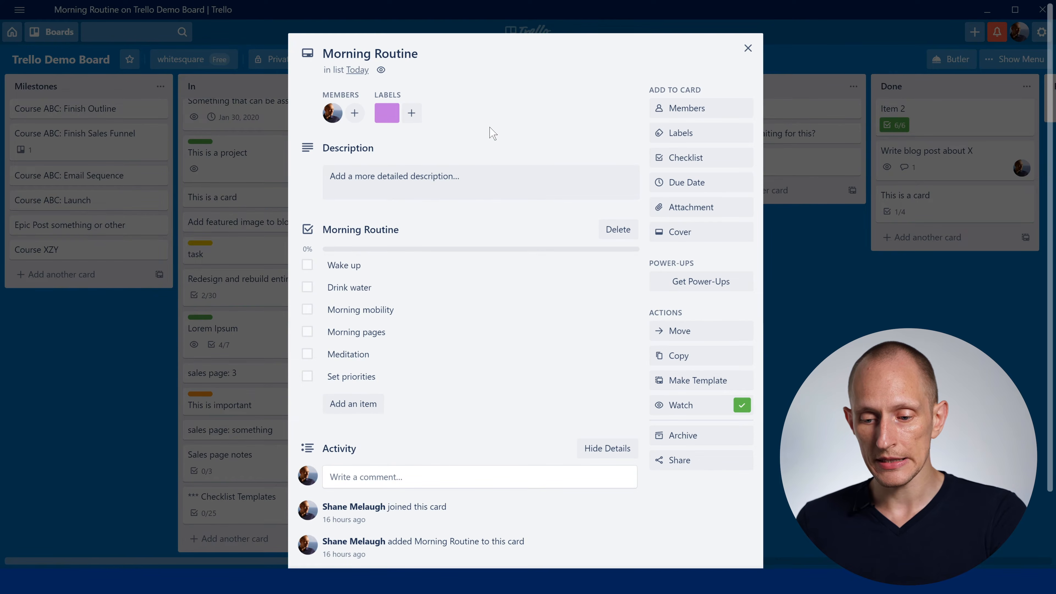
{"action": "scroll", "coordinate": [416, 212], "scroll_direction": "down", "scroll_amount": 2}
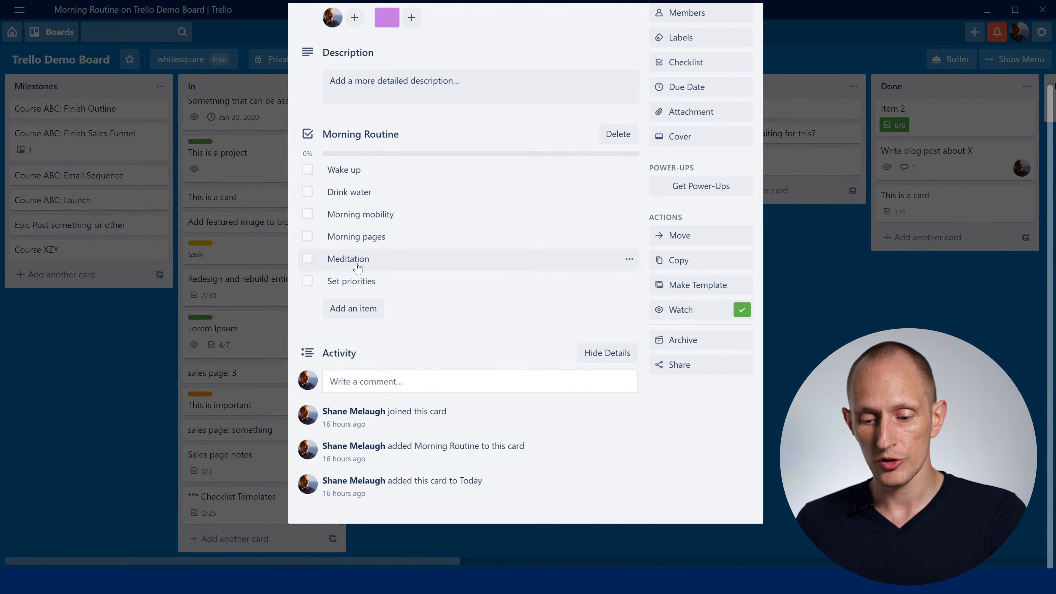
{"action": "left_click", "coordinate": [812, 276]}
{"action": "left_click", "coordinate": [243, 501]}
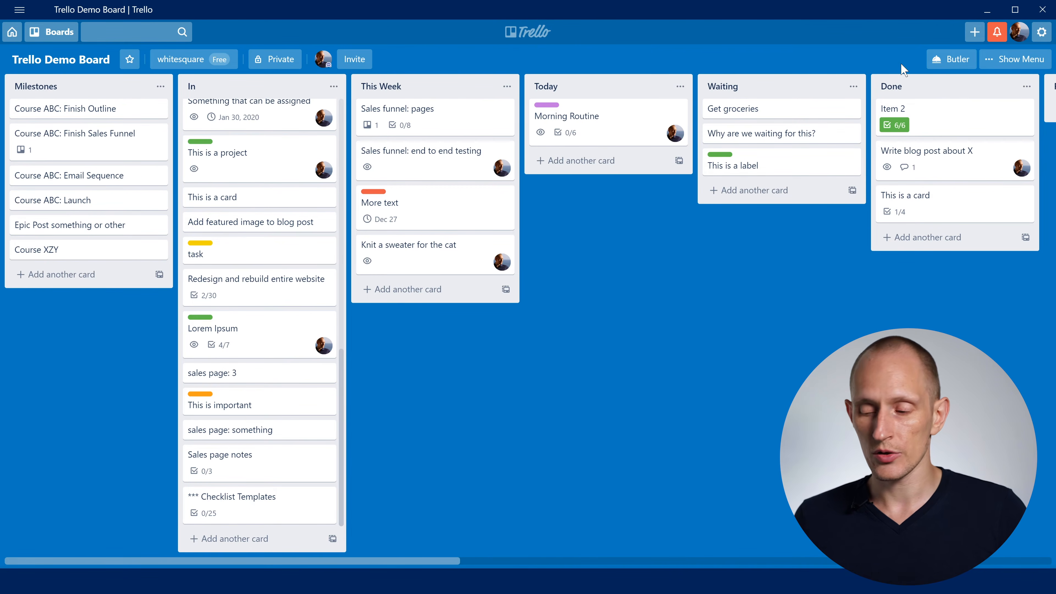
- Create a Butler calendar command with a trigger that runs every day at 9:00 pm
{"action": "left_click", "coordinate": [949, 62]}
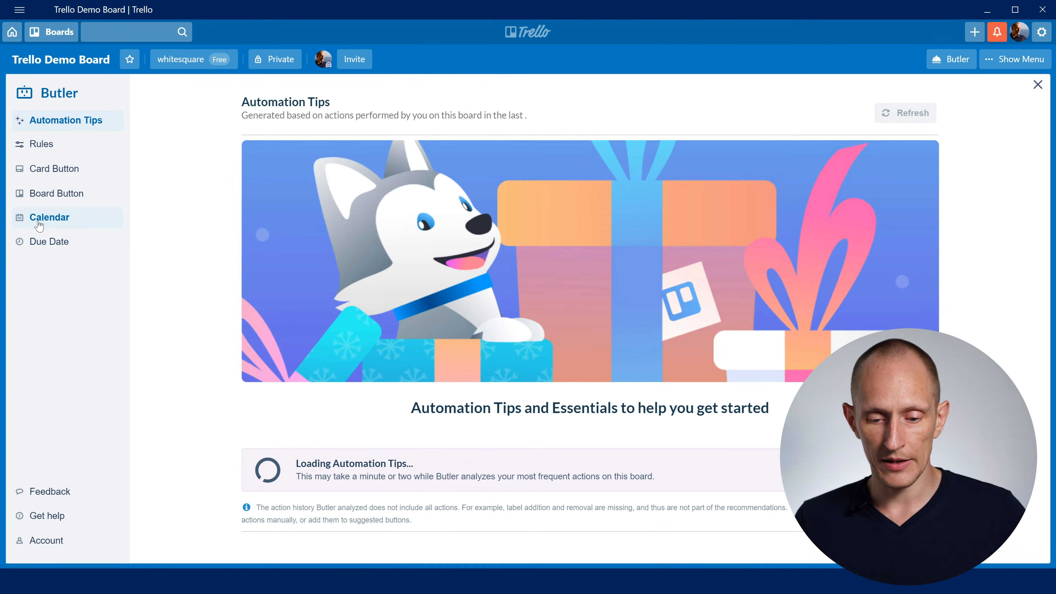
{"action": "left_click", "coordinate": [39, 225]}
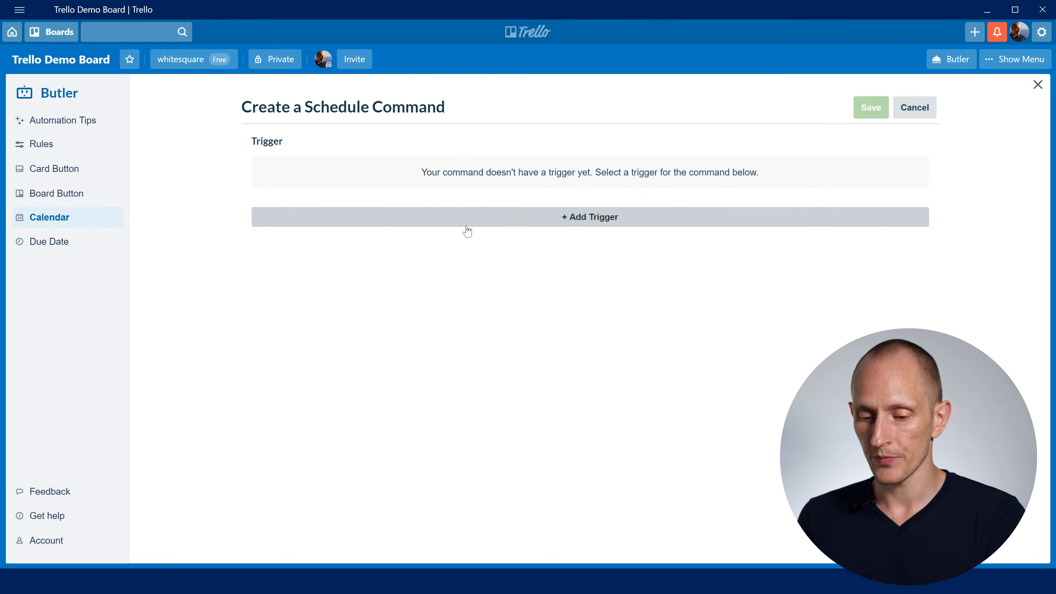
{"action": "left_click", "coordinate": [550, 217]}
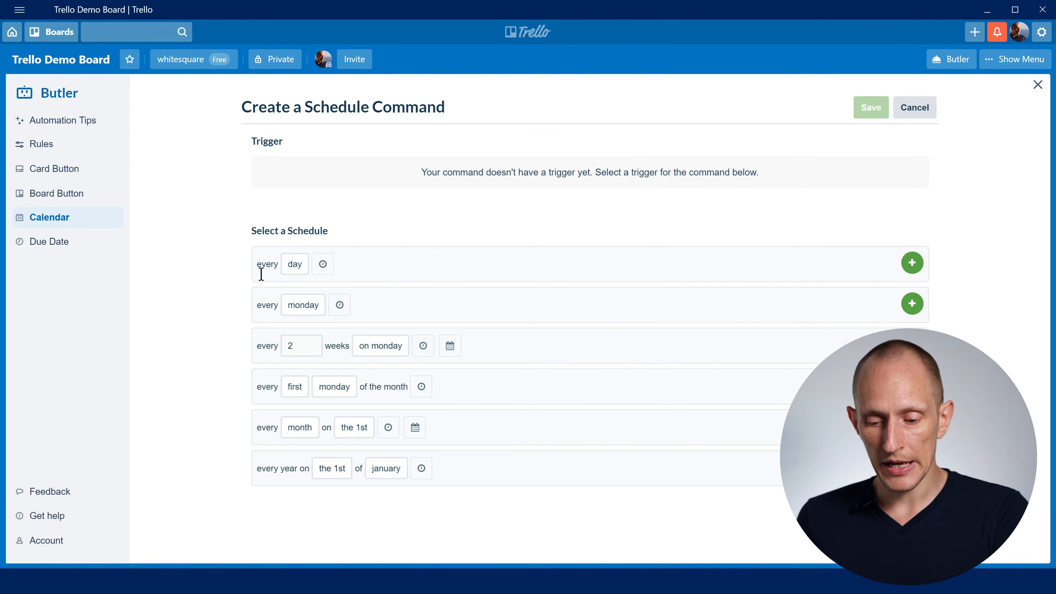
{"action": "left_click", "coordinate": [323, 264]}
{"action": "left_click", "coordinate": [359, 267]}
{"action": "key", "text": "Tab"}
{"action": "type", "text": "00"}
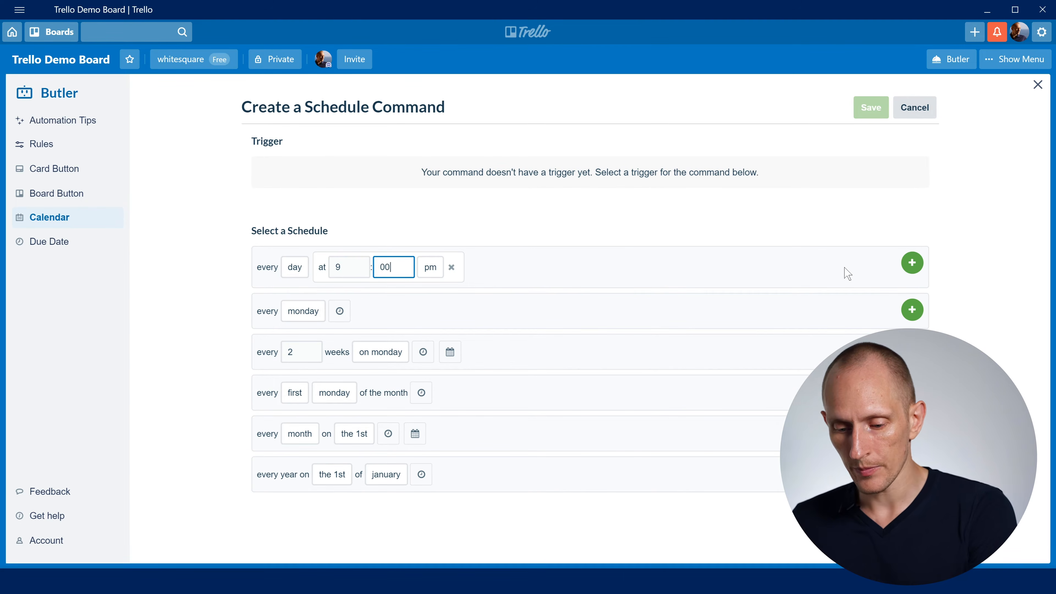
{"action": "left_click", "coordinate": [912, 263]}
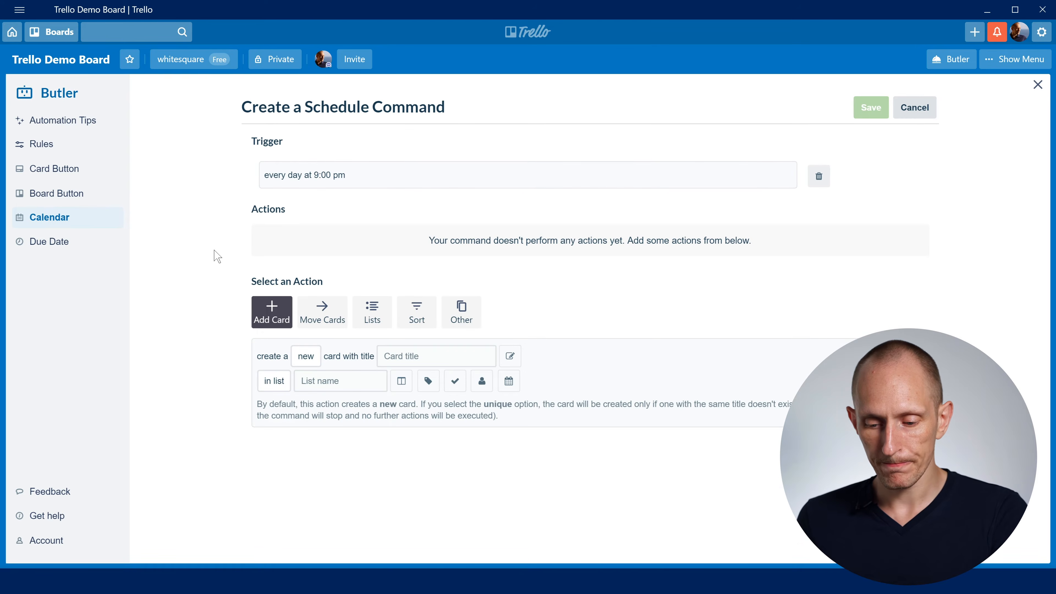
- Add an action that moves all the cards in list Today to list This Week, and save the command
{"action": "left_click", "coordinate": [326, 317]}
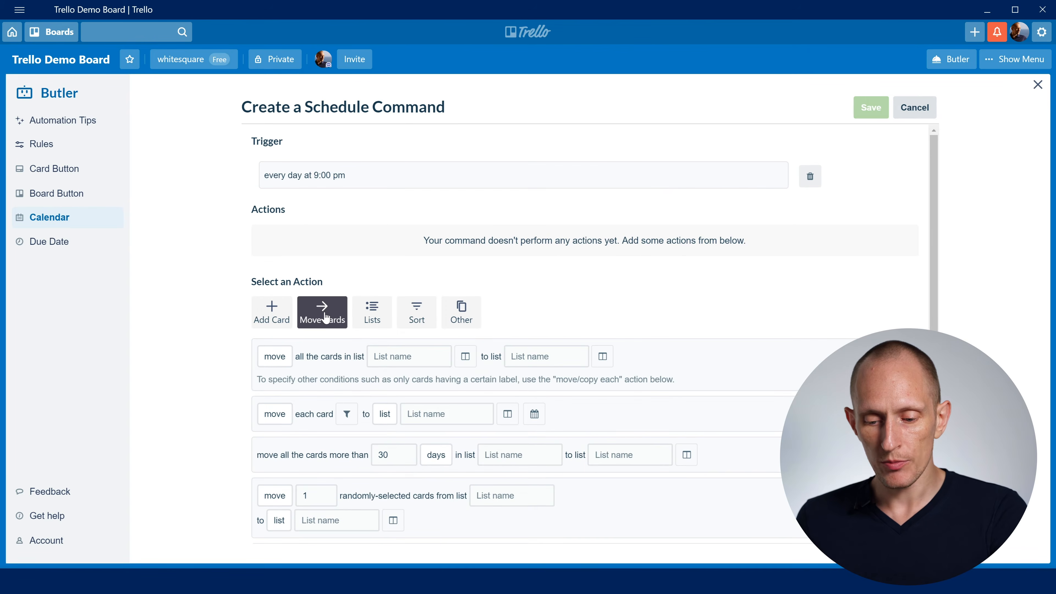
{"action": "scroll", "coordinate": [699, 284], "scroll_direction": "down", "scroll_amount": 2}
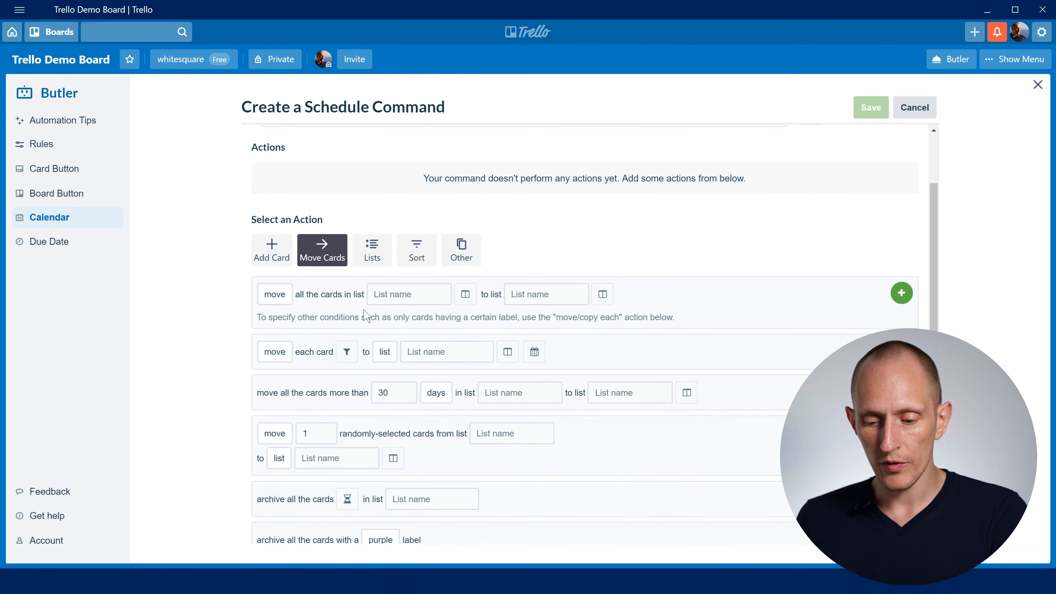
{"action": "left_click", "coordinate": [395, 296]}
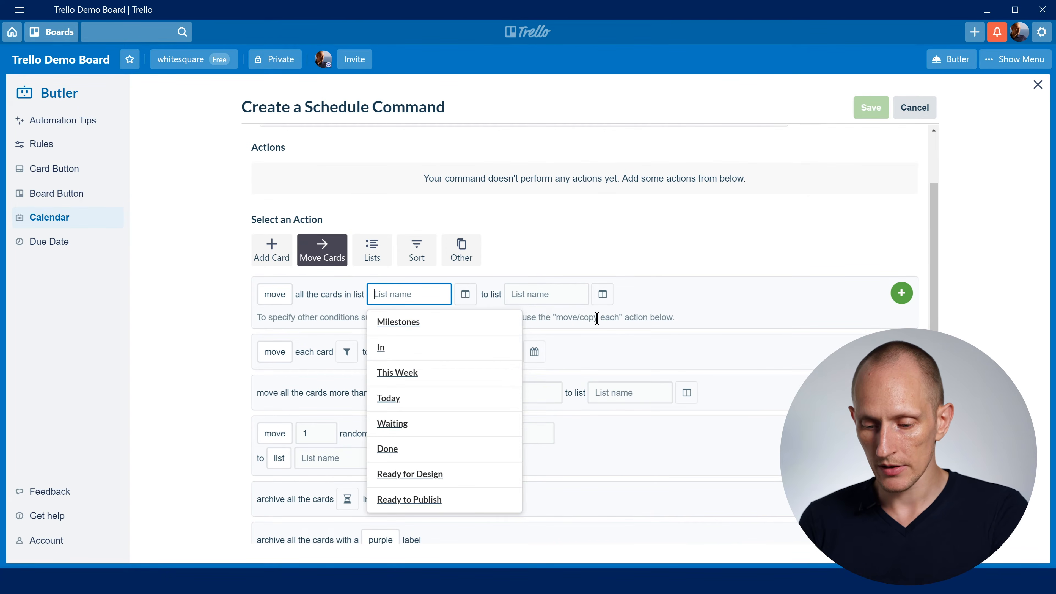
{"action": "left_click", "coordinate": [400, 400]}
{"action": "left_click", "coordinate": [561, 294]}
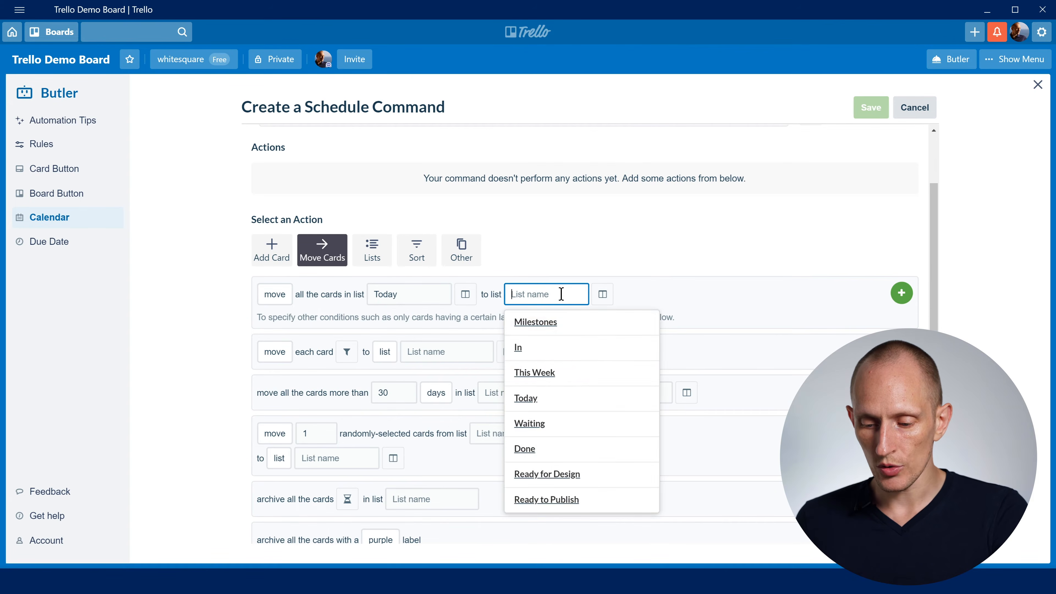
{"action": "left_click", "coordinate": [549, 374]}
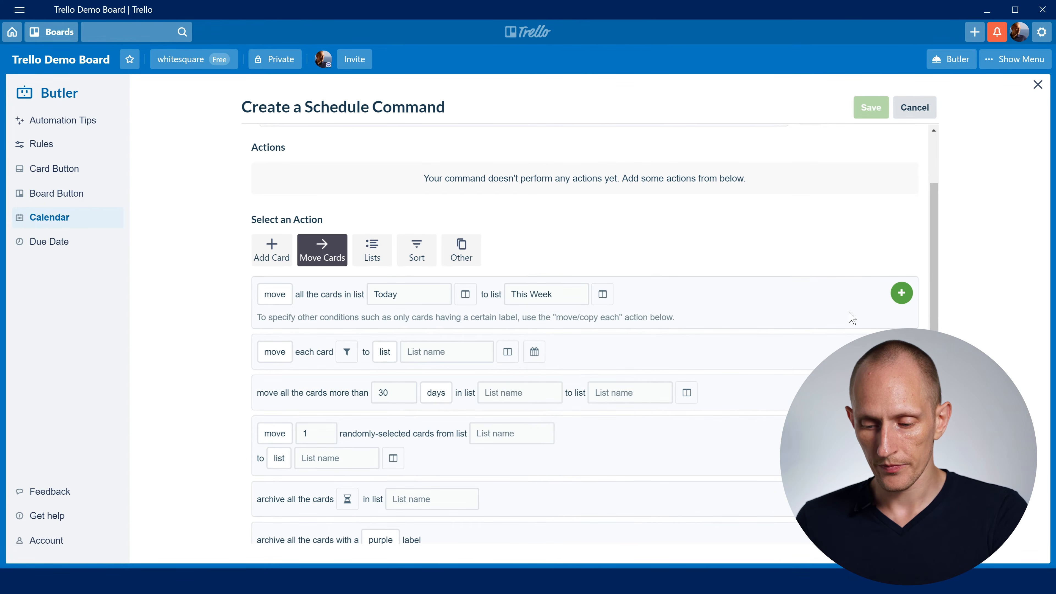
{"action": "left_click", "coordinate": [901, 293]}
{"action": "left_click", "coordinate": [868, 112]}
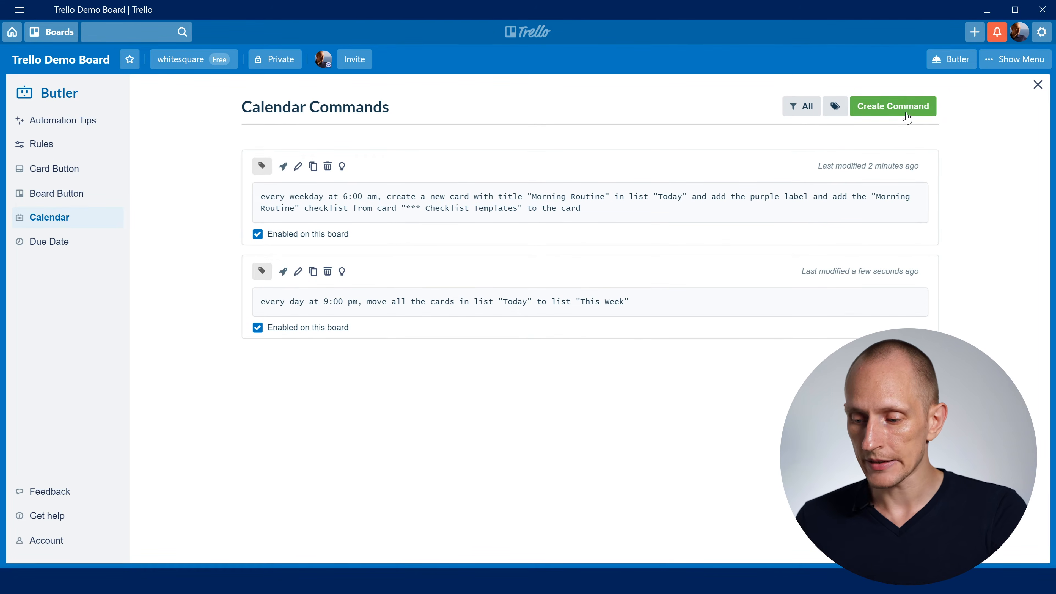
- Create another calendar command with a trigger that runs every Sunday at 9:10 pm
{"action": "left_click", "coordinate": [902, 113]}
{"action": "left_click", "coordinate": [611, 222]}
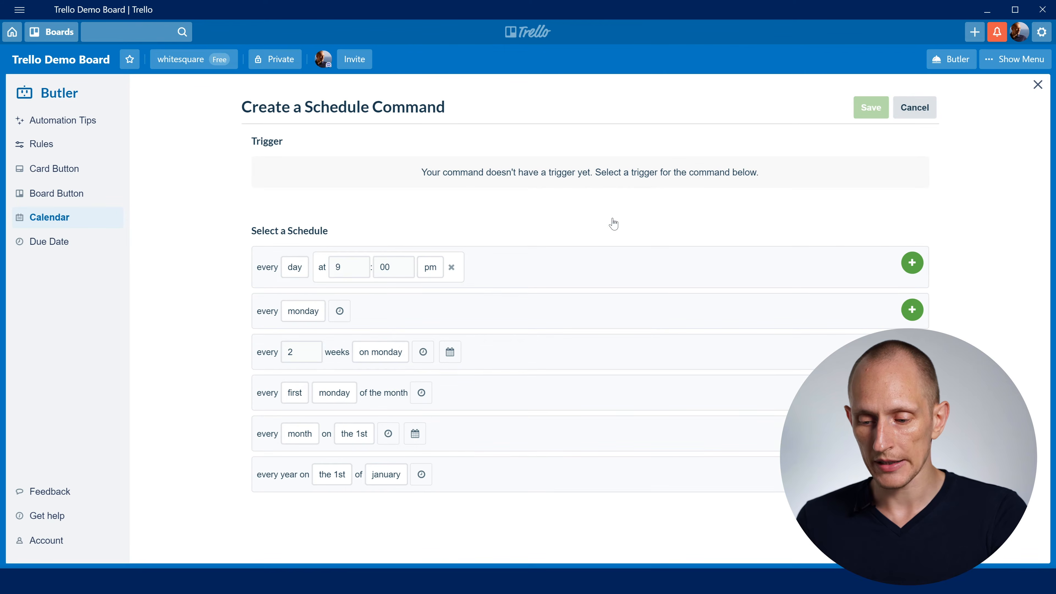
{"action": "left_click", "coordinate": [301, 318]}
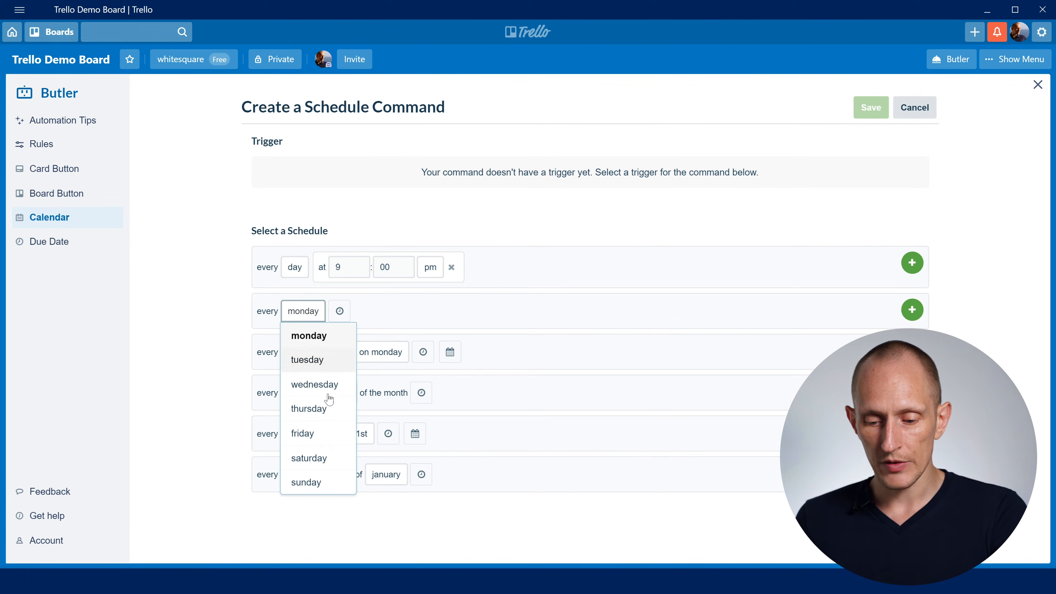
{"action": "left_click", "coordinate": [318, 482]}
{"action": "left_click", "coordinate": [339, 310]}
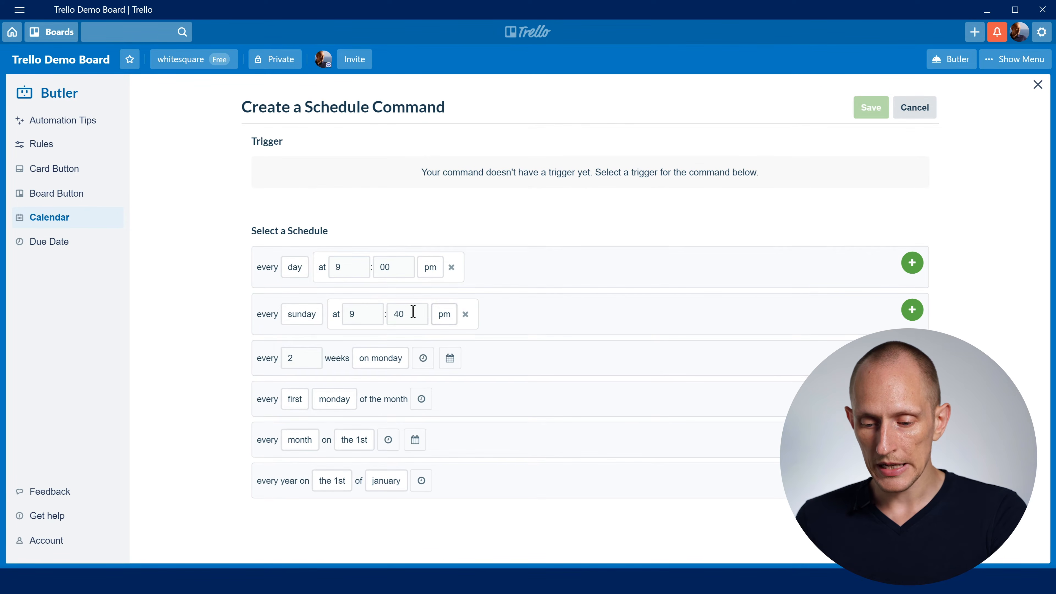
{"action": "left_click", "coordinate": [396, 314]}
{"action": "key", "text": "BackSpace"}
{"action": "type", "text": "1"}
{"action": "left_click", "coordinate": [912, 310]}
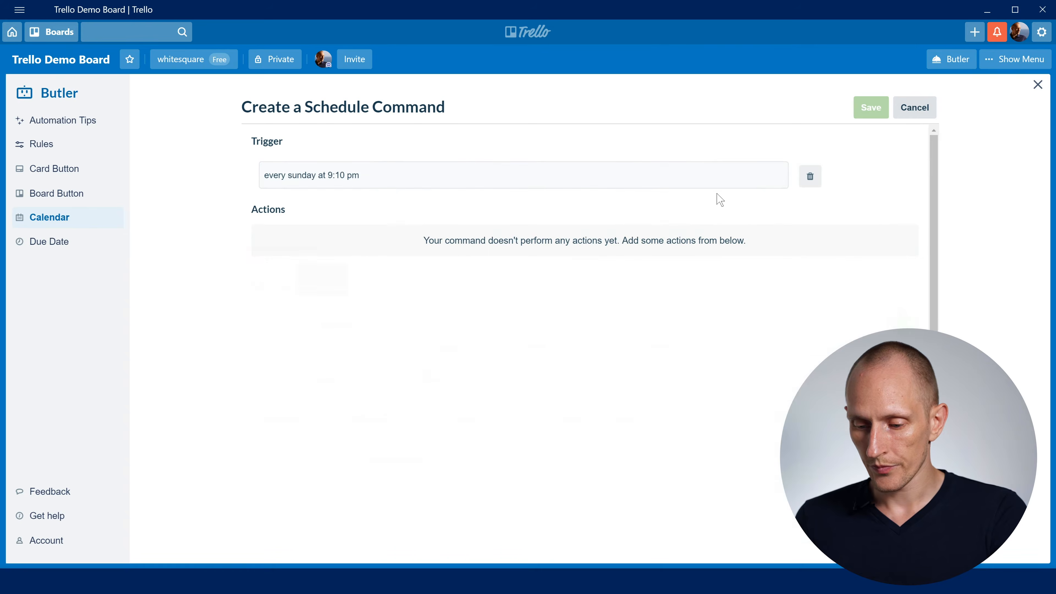
- Add an action that moves all the cards in list This Week to list In, and save the command
{"action": "left_click", "coordinate": [406, 356]}
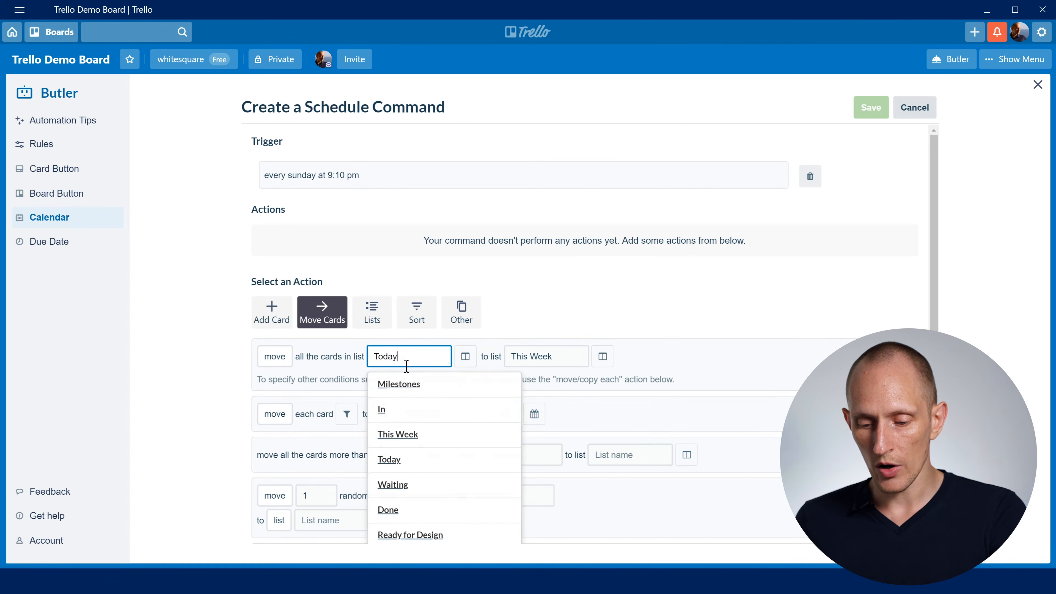
{"action": "left_click", "coordinate": [415, 436]}
{"action": "left_click", "coordinate": [541, 356]}
{"action": "left_click", "coordinate": [536, 416]}
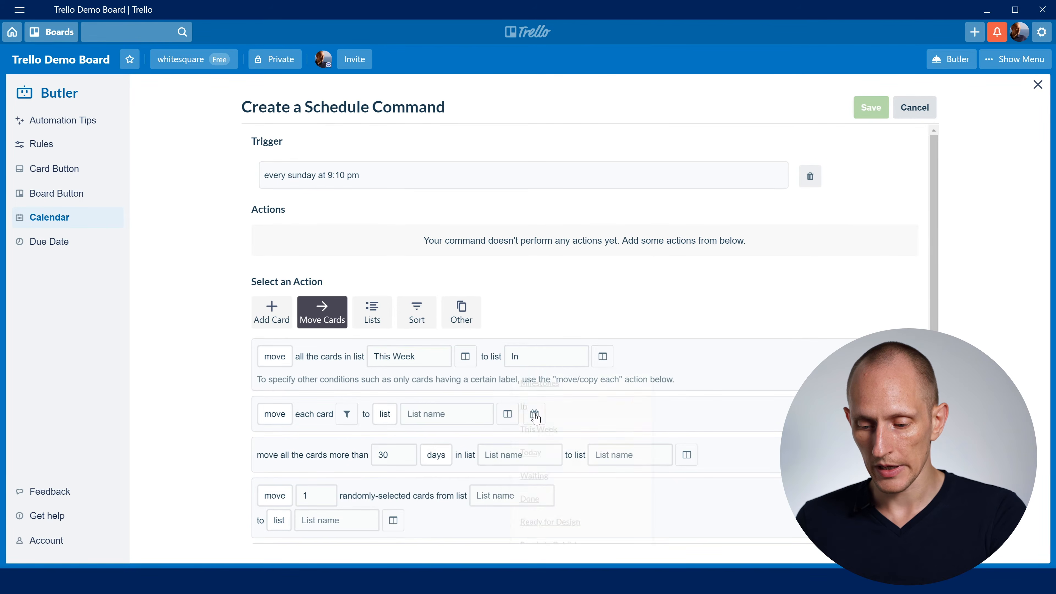
{"action": "left_click", "coordinate": [902, 365]}
{"action": "left_click", "coordinate": [872, 108]}
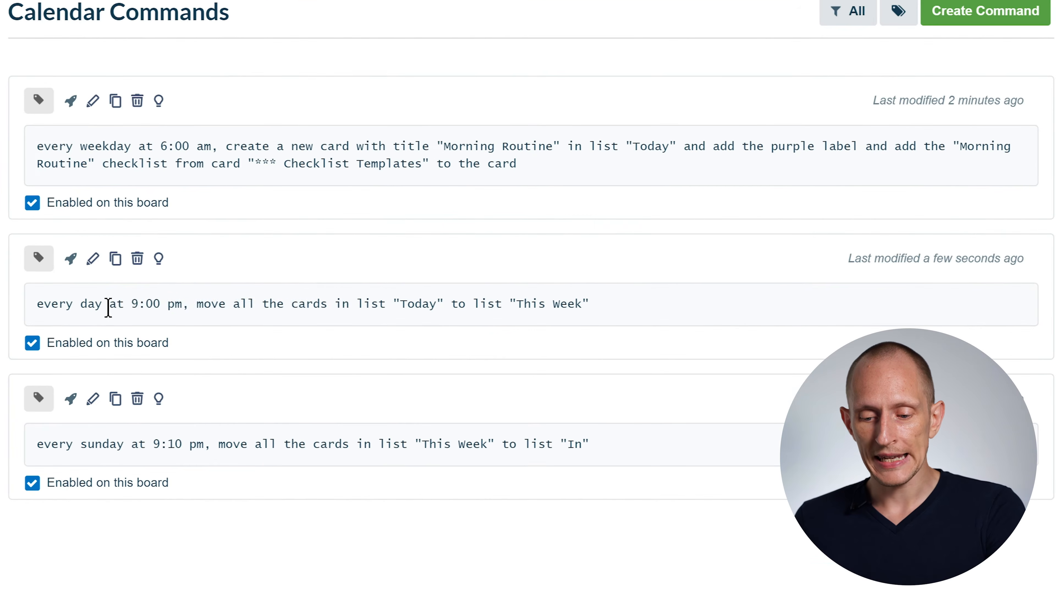
{"action": "left_click_drag", "start_coordinate": [308, 302], "coordinate": [469, 300]}
{"action": "left_click", "coordinate": [416, 301]}
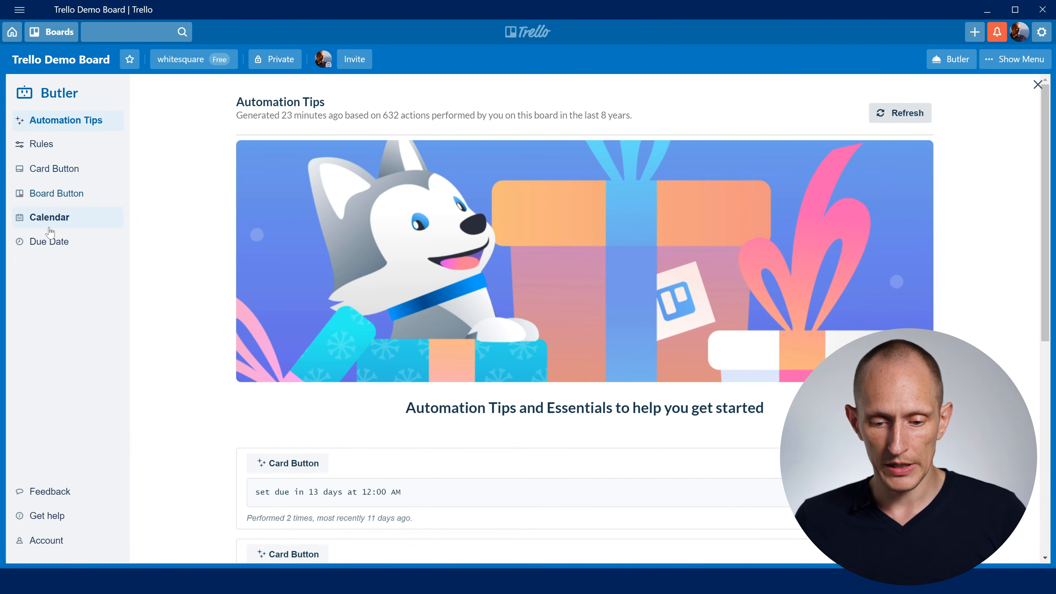
- Create a calendar command with a trigger that runs every month on the 1st at 9:15 pm
{"action": "left_click", "coordinate": [49, 217]}
{"action": "left_click", "coordinate": [926, 107]}
{"action": "left_click", "coordinate": [593, 223]}
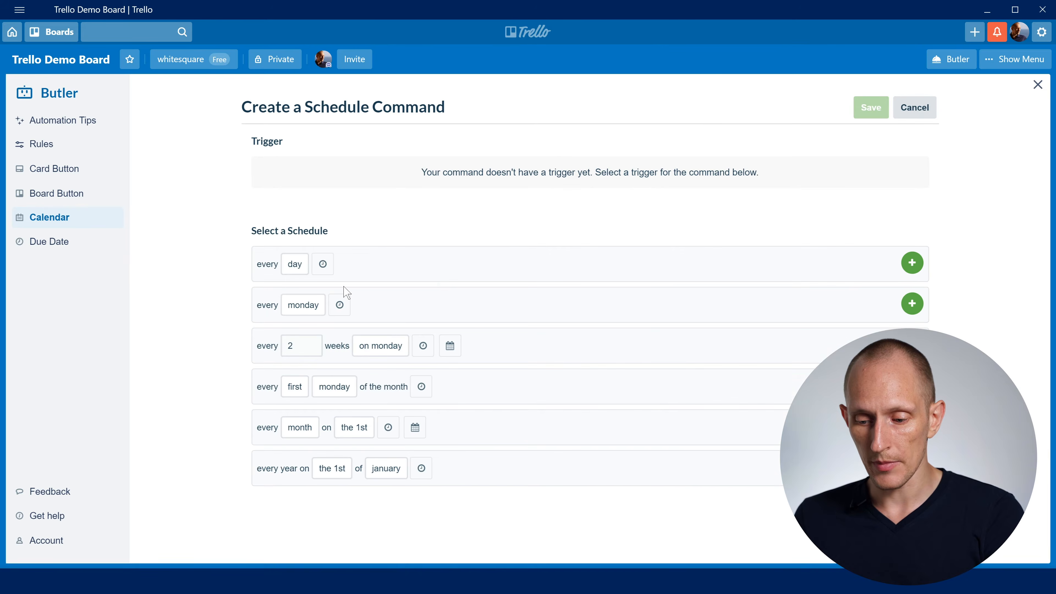
{"action": "left_click", "coordinate": [388, 427]}
{"action": "left_click", "coordinate": [459, 430]}
{"action": "type", "text": "45"}
{"action": "key", "text": "ctrl+a"}
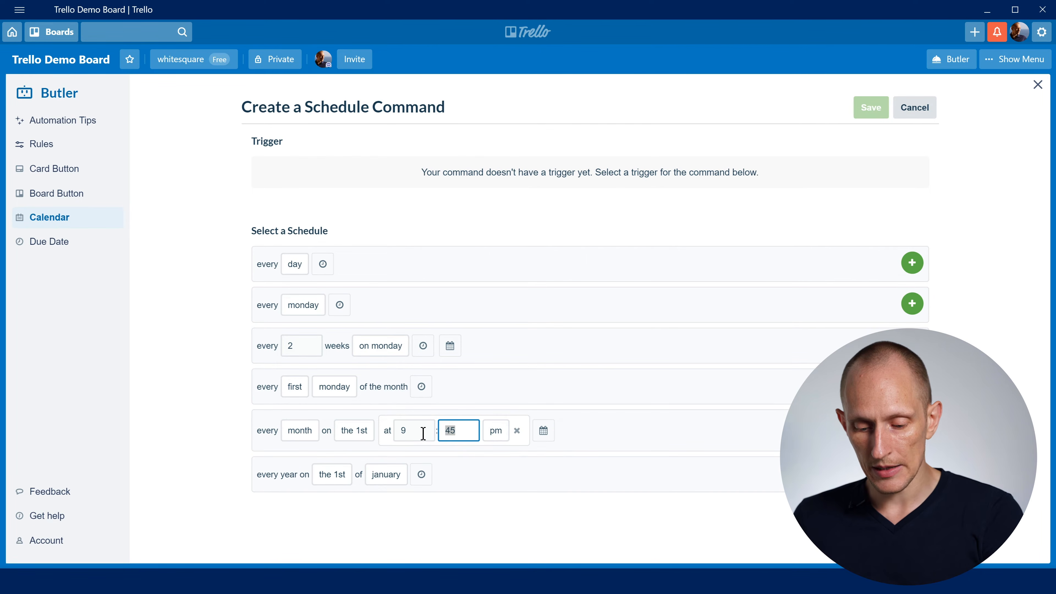
{"action": "type", "text": "15"}
{"action": "left_click", "coordinate": [613, 426]}
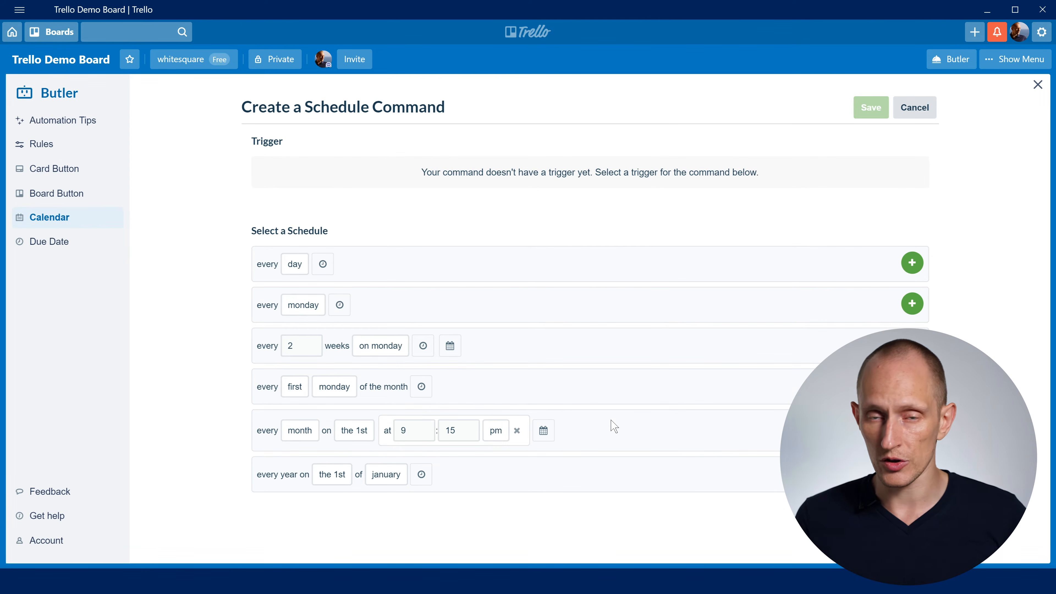
{"action": "left_click", "coordinate": [912, 427]}
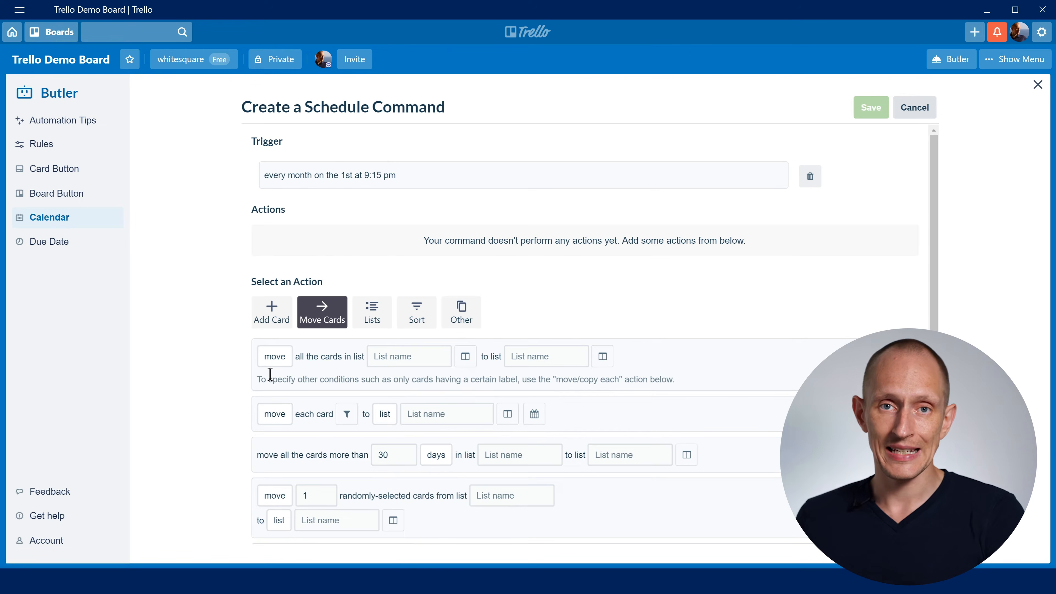
- Set the age-based move action to cards more than 30 days in list In
{"action": "left_click", "coordinate": [402, 453]}
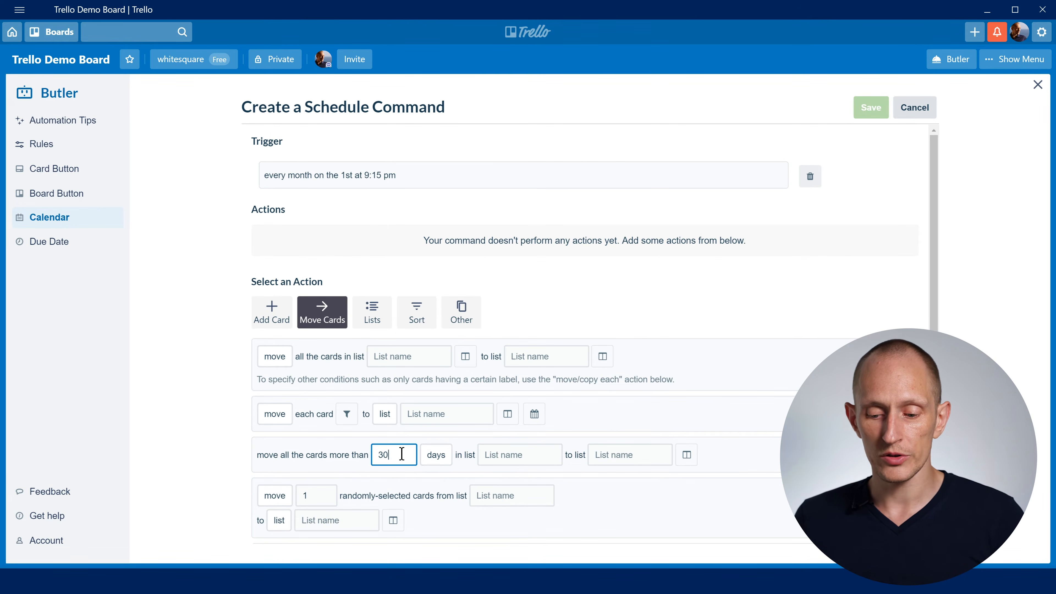
{"action": "left_click", "coordinate": [506, 456]}
{"action": "left_click", "coordinate": [501, 494]}
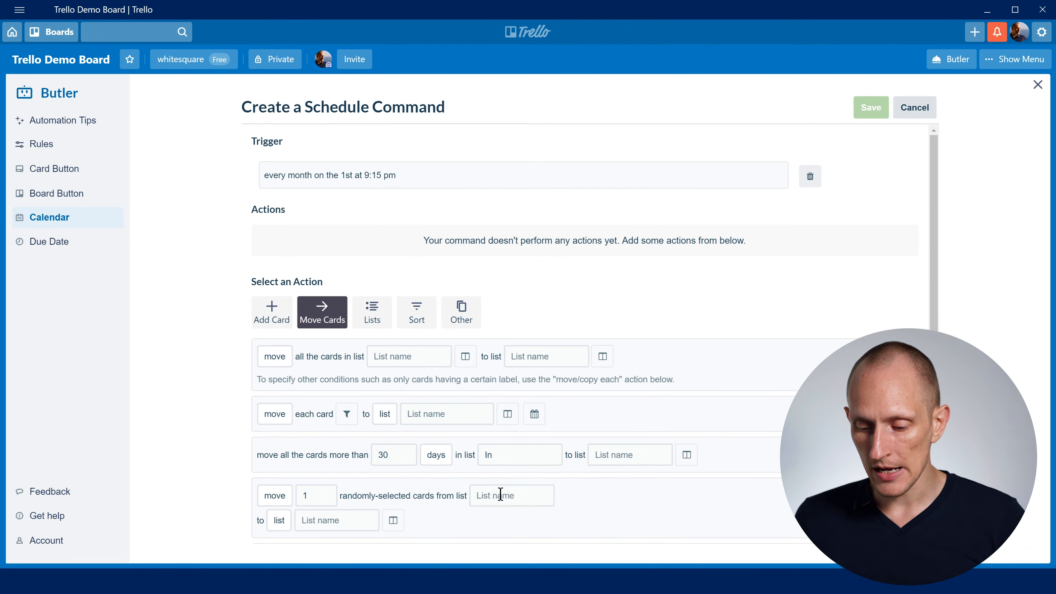
- Set the move's destination to list Uncategorized on the Demo Braindump Board and add the action to the command
{"action": "left_click", "coordinate": [628, 458]}
{"action": "scroll", "coordinate": [653, 484], "scroll_direction": "down", "scroll_amount": 2}
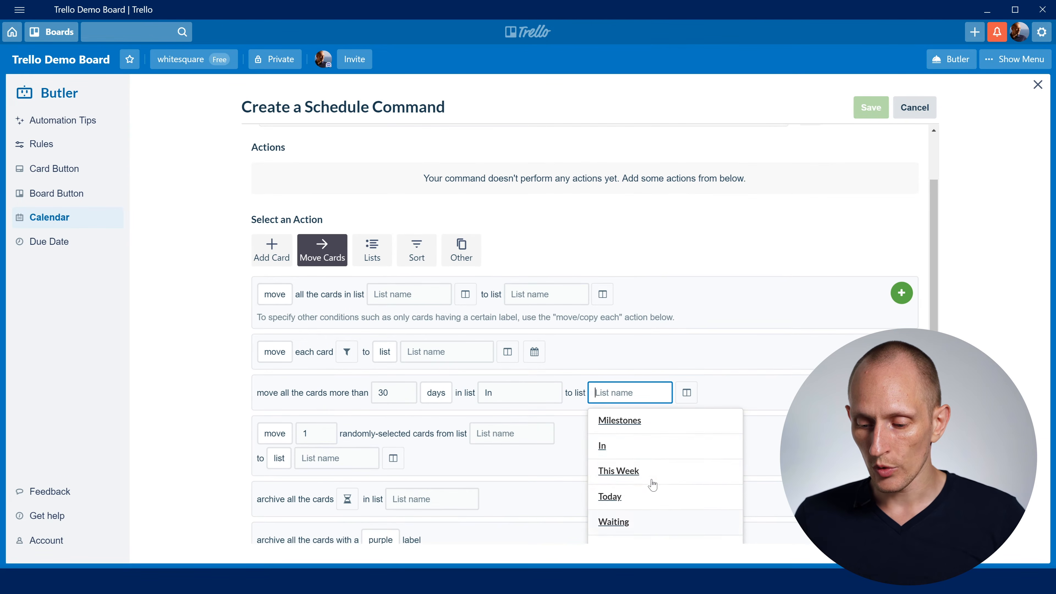
{"action": "left_click", "coordinate": [686, 397]}
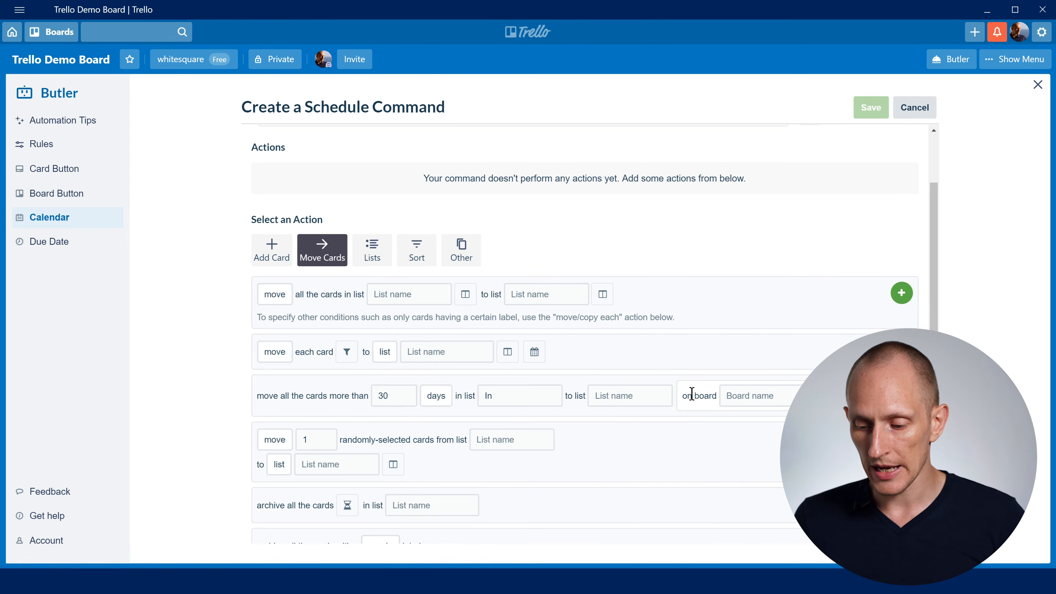
{"action": "left_click", "coordinate": [750, 399]}
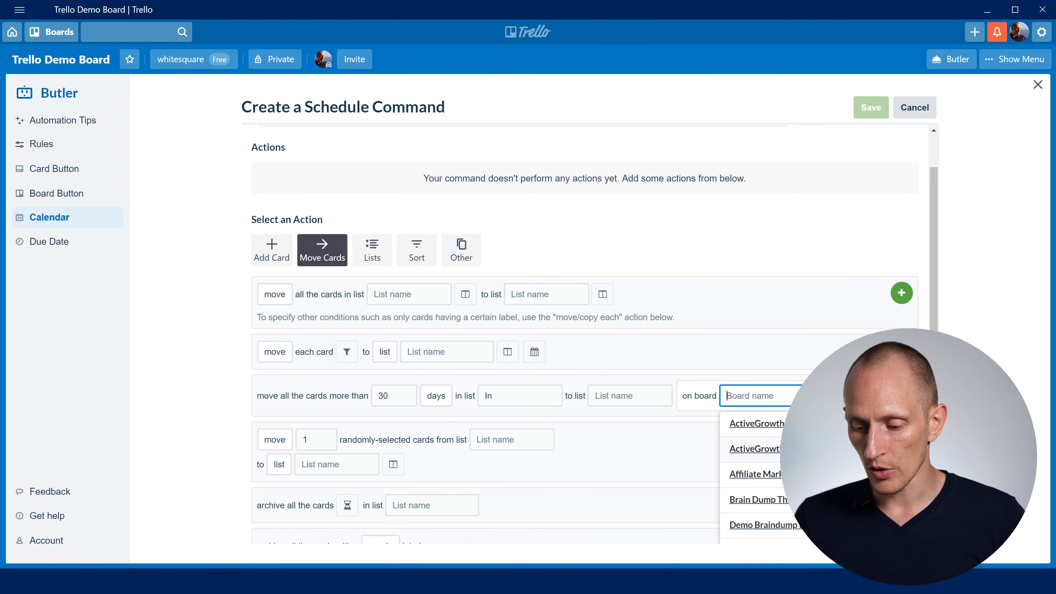
{"action": "scroll", "coordinate": [790, 456], "scroll_direction": "down", "scroll_amount": 1}
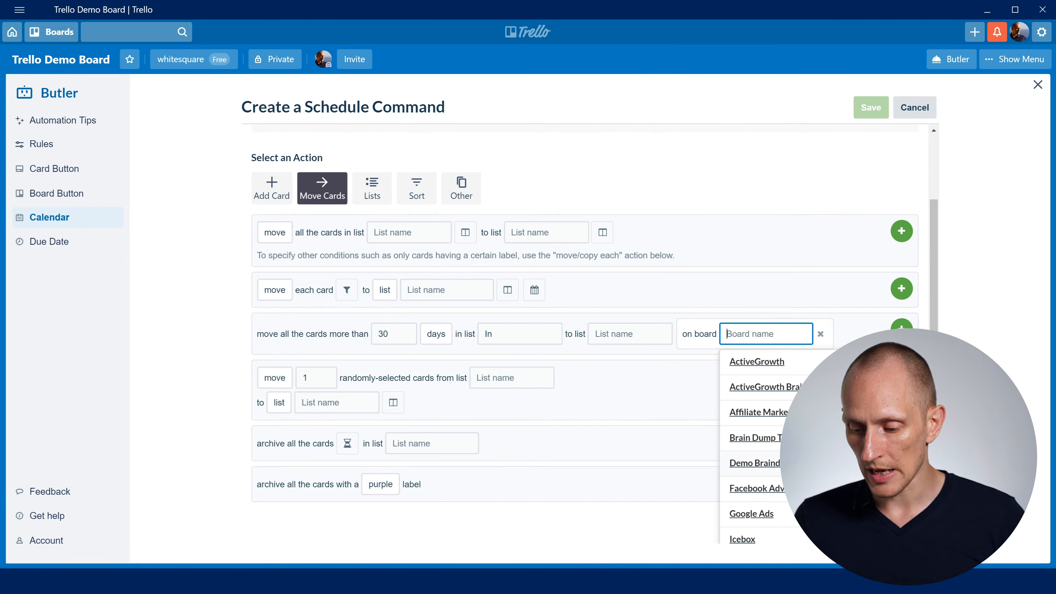
{"action": "left_click", "coordinate": [755, 462]}
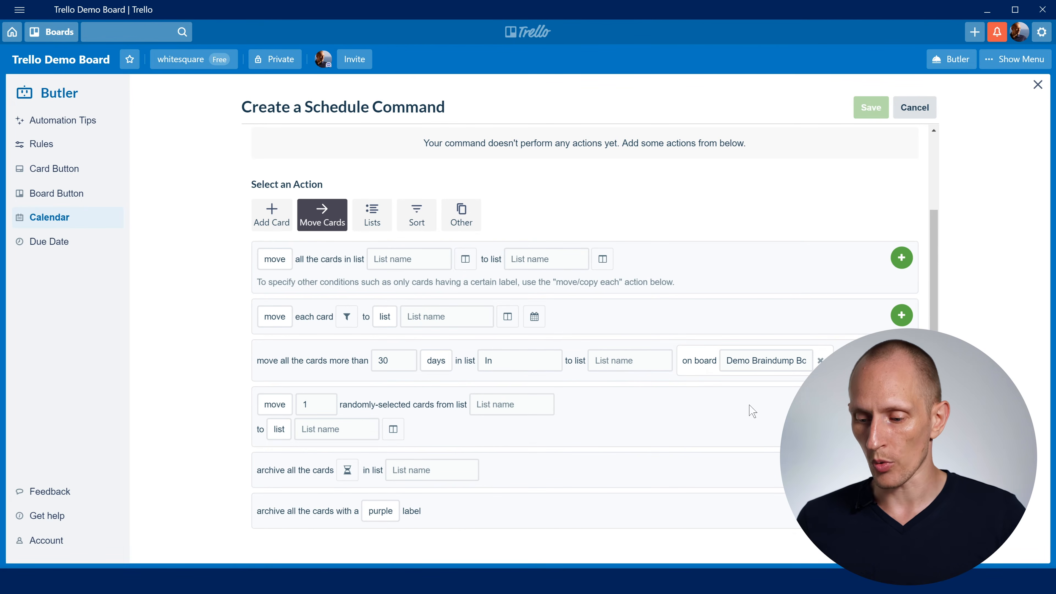
{"action": "left_click", "coordinate": [660, 360]}
{"action": "left_click", "coordinate": [661, 391]}
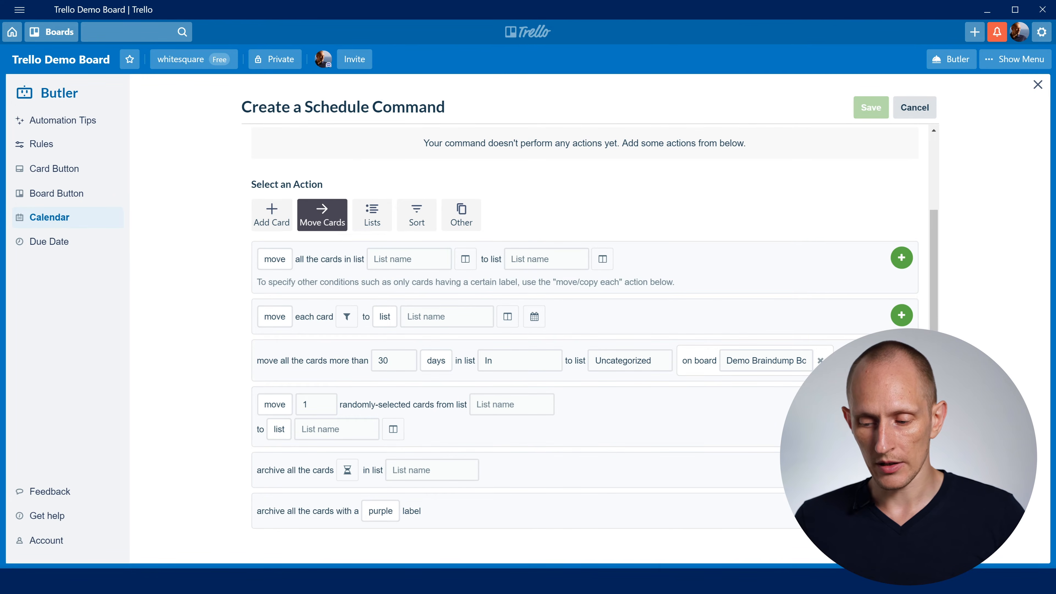
{"action": "left_click", "coordinate": [901, 357]}
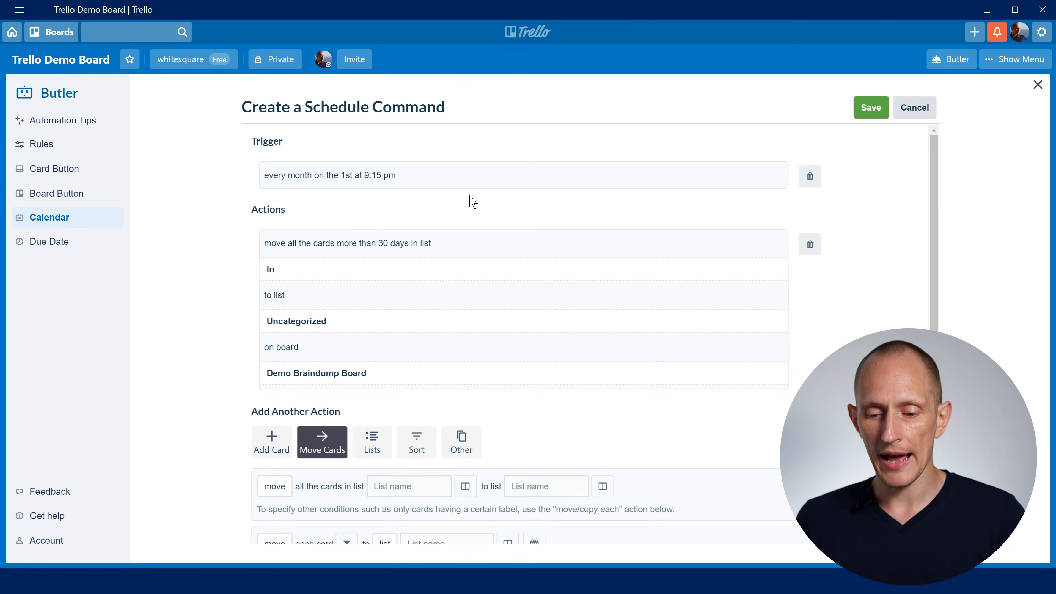
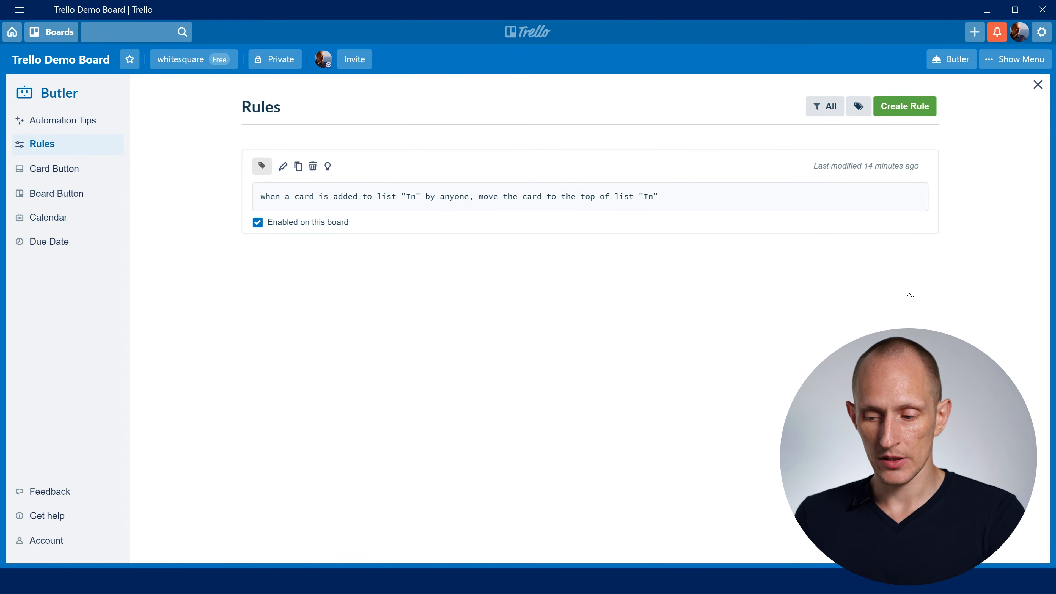
- Create a rule triggered when a card is added to list Ready to Publish by anyone
{"action": "left_click", "coordinate": [909, 114]}
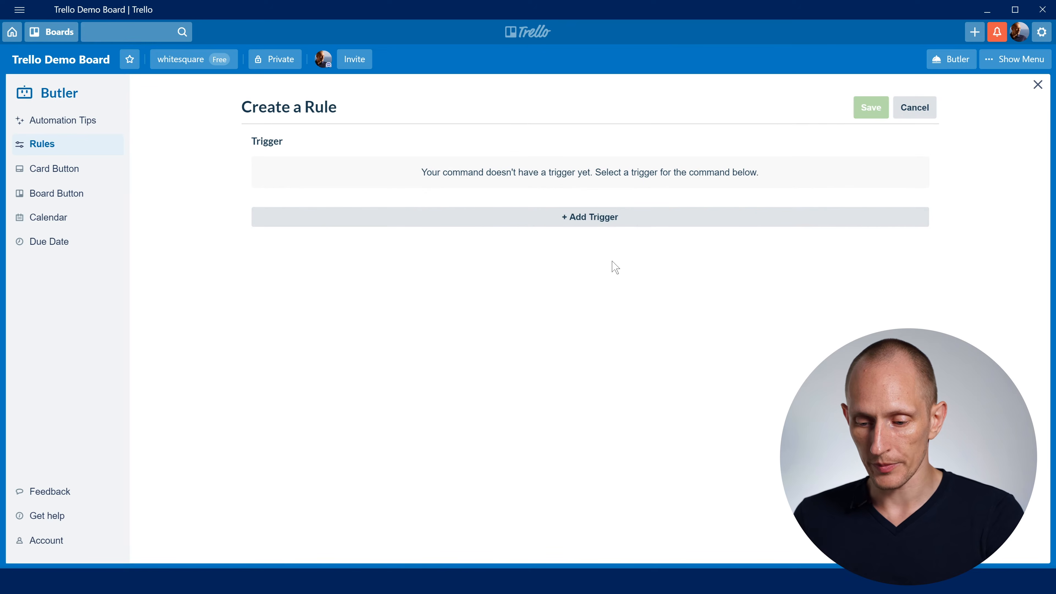
{"action": "left_click", "coordinate": [591, 221]}
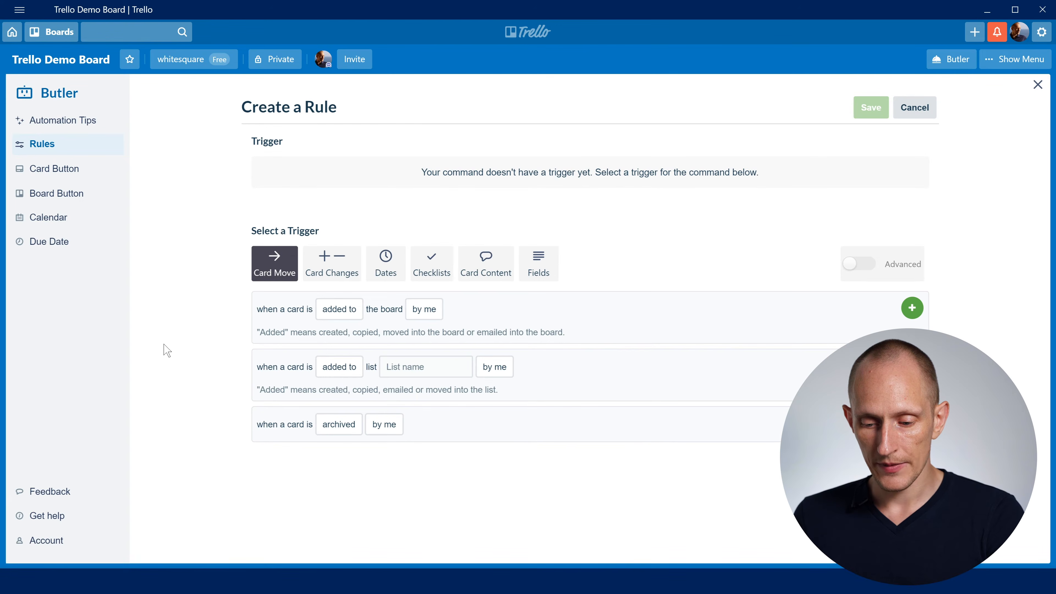
{"action": "left_click", "coordinate": [444, 369]}
{"action": "scroll", "coordinate": [454, 399], "scroll_direction": "down", "scroll_amount": 1}
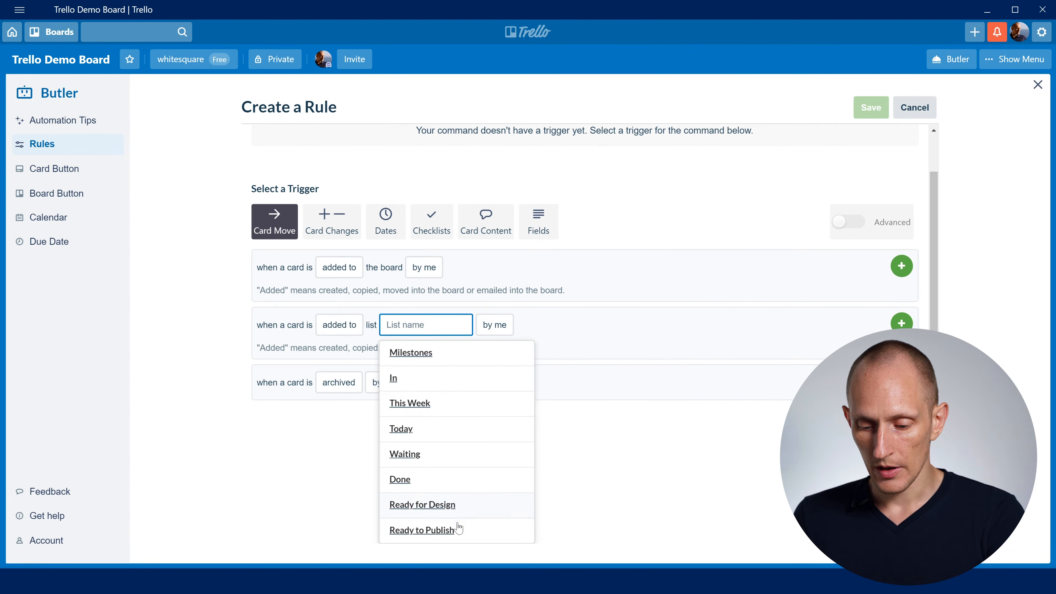
{"action": "left_click", "coordinate": [438, 537]}
{"action": "left_click", "coordinate": [495, 367]}
{"action": "left_click", "coordinate": [527, 415]}
{"action": "left_click", "coordinate": [912, 365]}
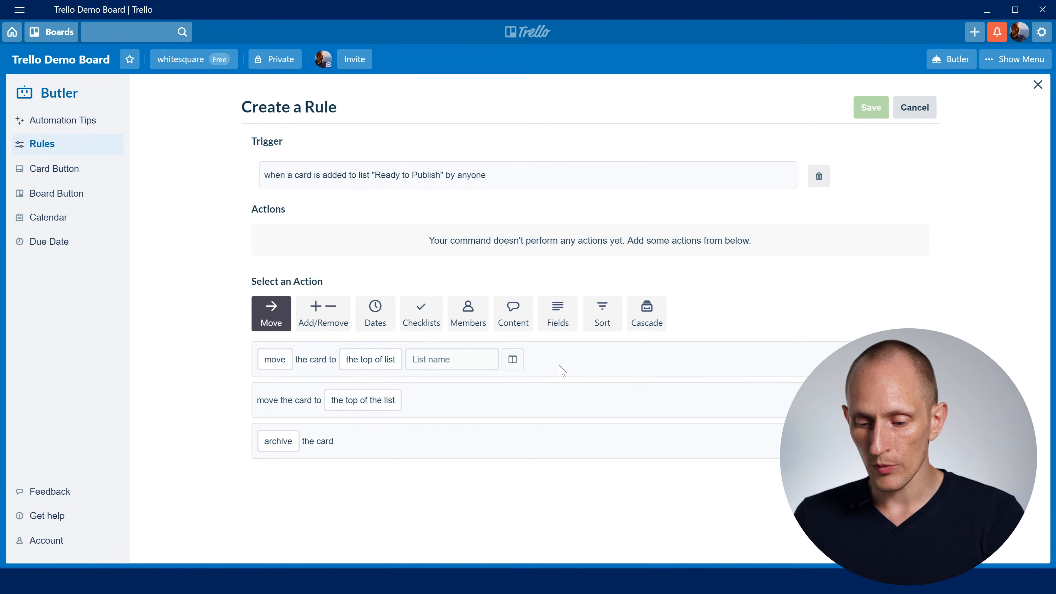
- Add an action that adds the Blog Post Publishing Checklist from card "*** Checklist Templates" to the card
{"action": "left_click", "coordinate": [421, 313]}
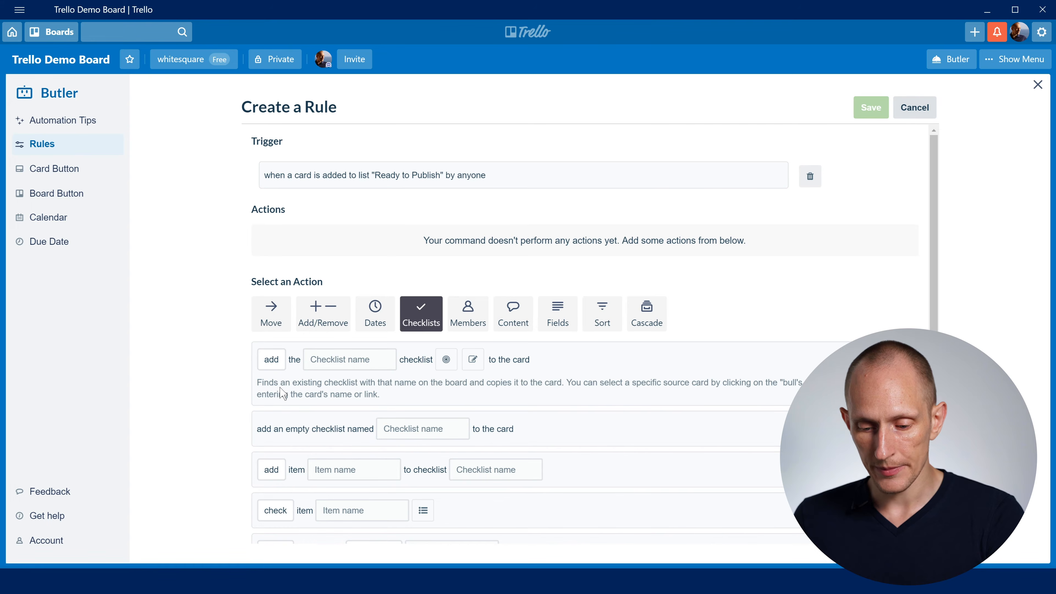
{"action": "left_click", "coordinate": [364, 365]}
{"action": "type", "text": "Publishing Checklist"}
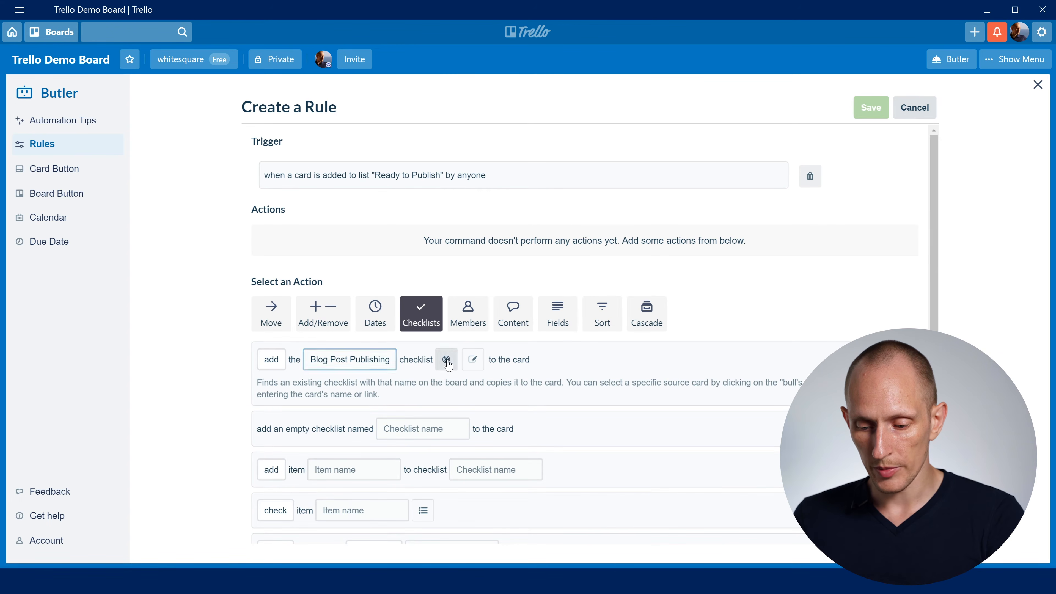
{"action": "left_click", "coordinate": [446, 359]}
{"action": "left_click", "coordinate": [511, 366]}
{"action": "type", "text": "**"}
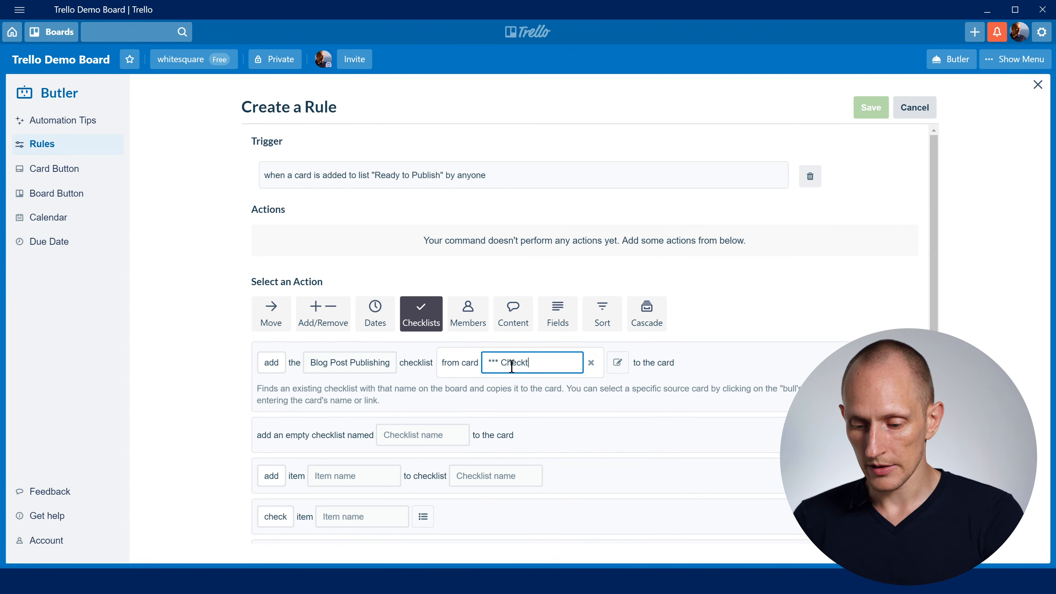
{"action": "type", "text": "* Checklist Templates"}
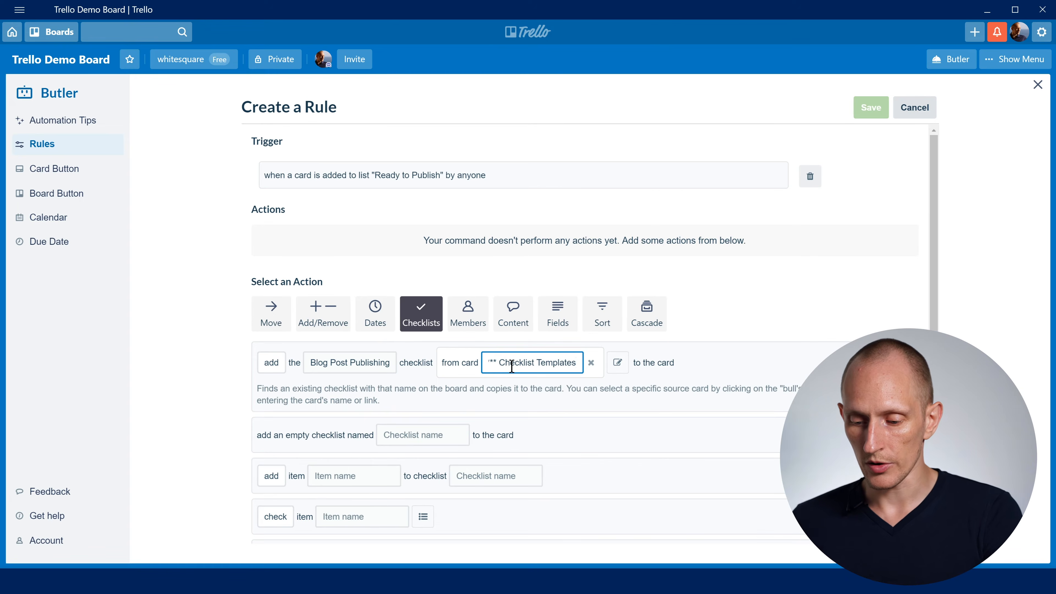
{"action": "left_click", "coordinate": [755, 338]}
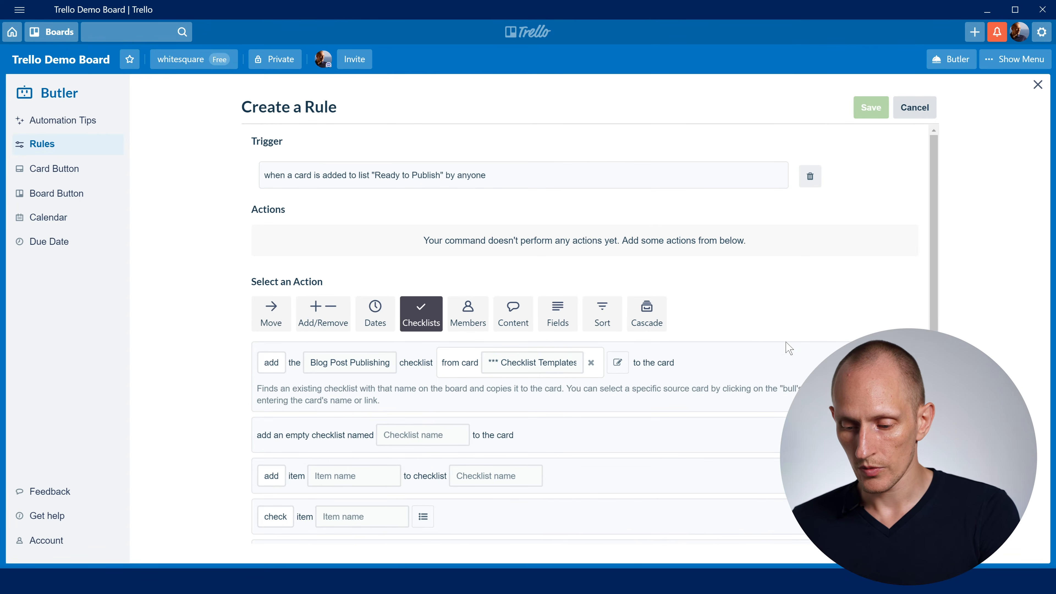
{"action": "left_click", "coordinate": [900, 363]}
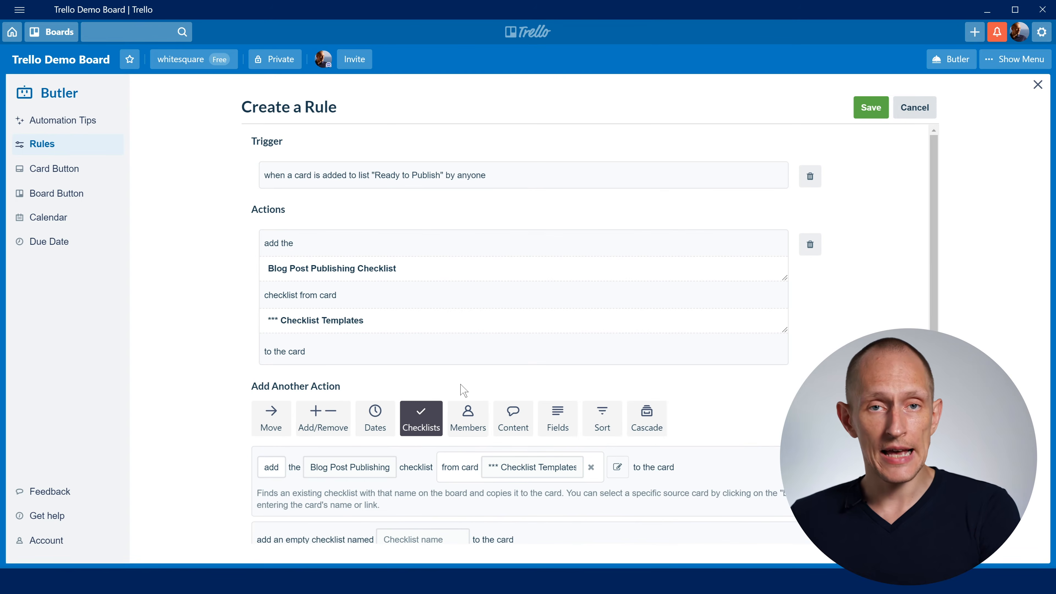
{"action": "scroll", "coordinate": [465, 389], "scroll_direction": "down", "scroll_amount": 1}
{"action": "left_click", "coordinate": [467, 353]}
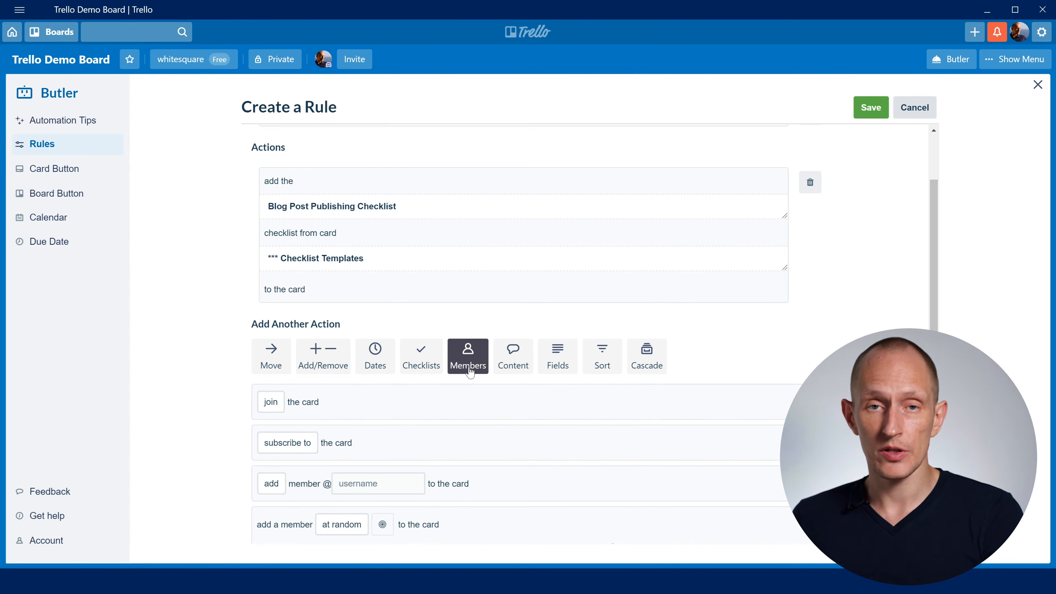
{"action": "scroll", "coordinate": [470, 372], "scroll_direction": "down", "scroll_amount": 1}
{"action": "scroll", "coordinate": [467, 381], "scroll_direction": "down", "scroll_amount": 1}
{"action": "left_click", "coordinate": [363, 416]}
{"action": "type", "text": "someone"}
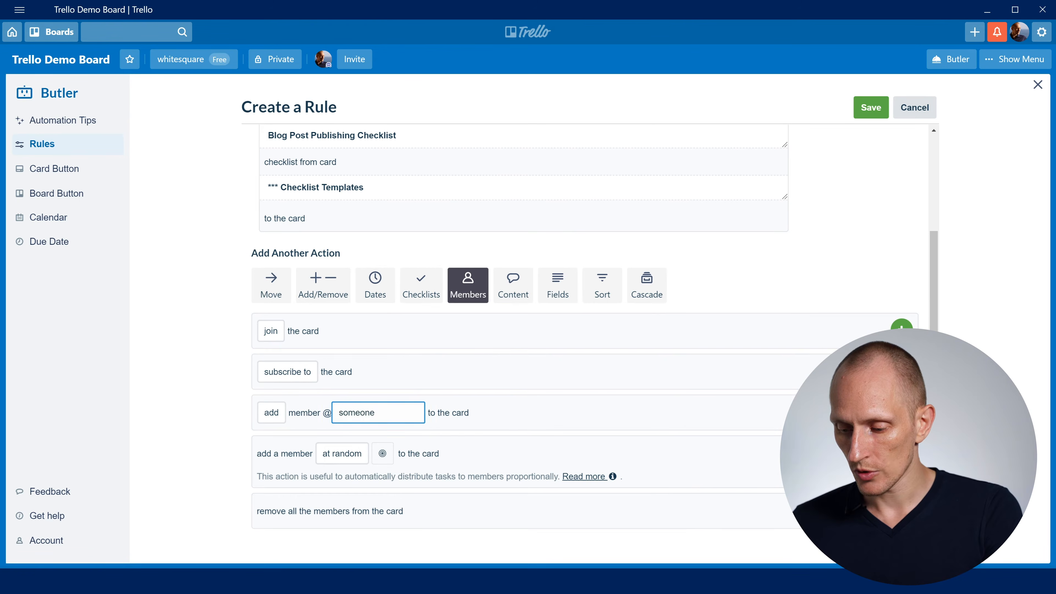
{"action": "left_click", "coordinate": [902, 326]}
{"action": "scroll", "coordinate": [584, 239], "scroll_direction": "down", "scroll_amount": 2}
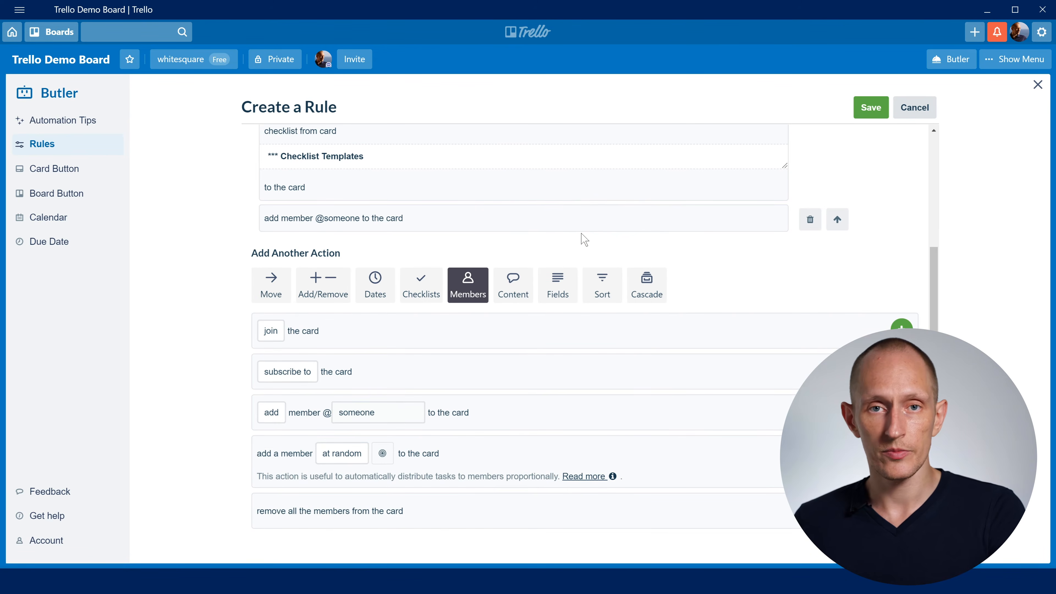
{"action": "left_click", "coordinate": [521, 291]}
{"action": "scroll", "coordinate": [310, 465], "scroll_direction": "down", "scroll_amount": 3}
{"action": "left_click", "coordinate": [315, 374]}
{"action": "type", "text": "@"}
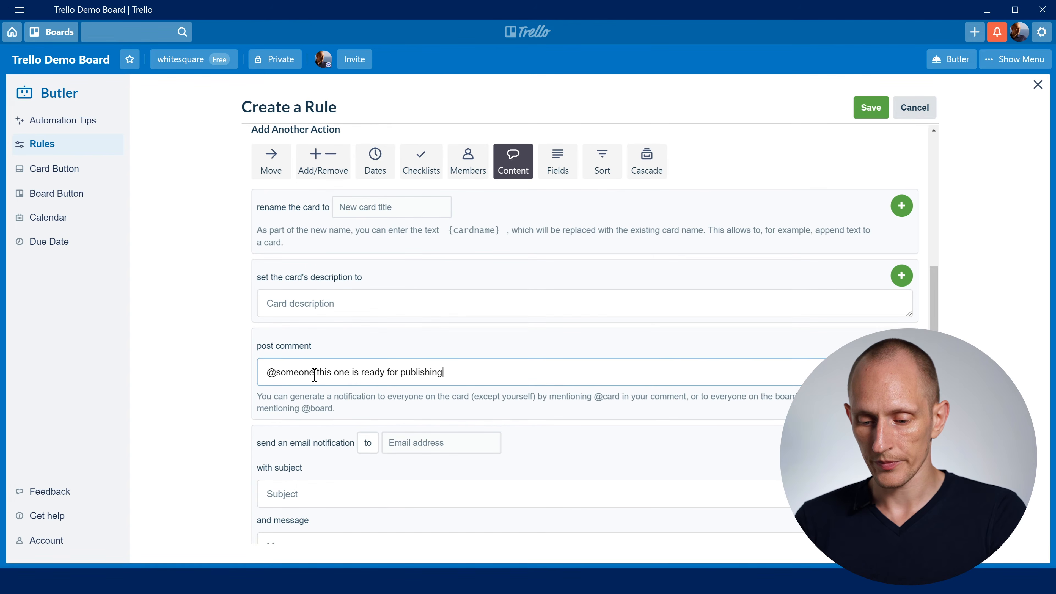
{"action": "type", "text": "!"}
{"action": "scroll", "coordinate": [661, 277], "scroll_direction": "down", "scroll_amount": 2}
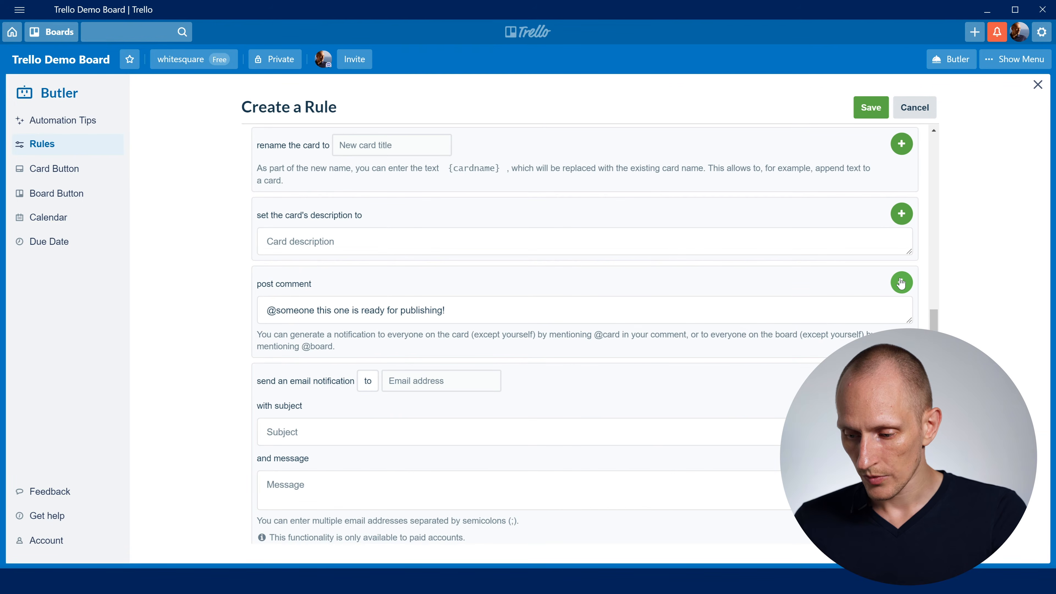
{"action": "left_click", "coordinate": [901, 283]}
- Save the Ready to Publish rule and review its text in the rules list
{"action": "scroll", "coordinate": [934, 231], "scroll_direction": "up", "scroll_amount": 5}
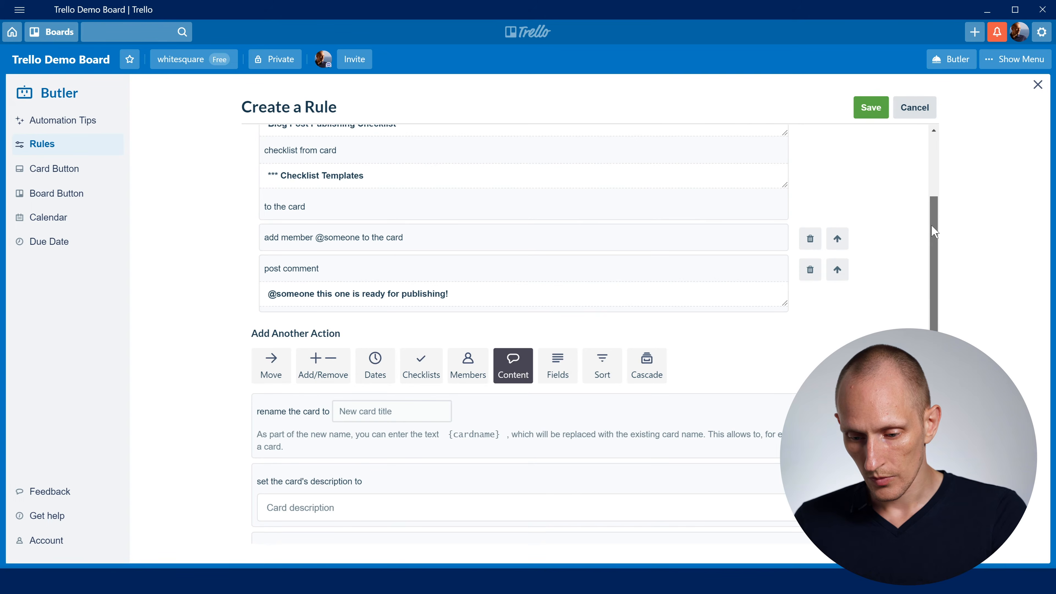
{"action": "scroll", "coordinate": [940, 195], "scroll_direction": "up", "scroll_amount": 3}
{"action": "left_click", "coordinate": [871, 107]}
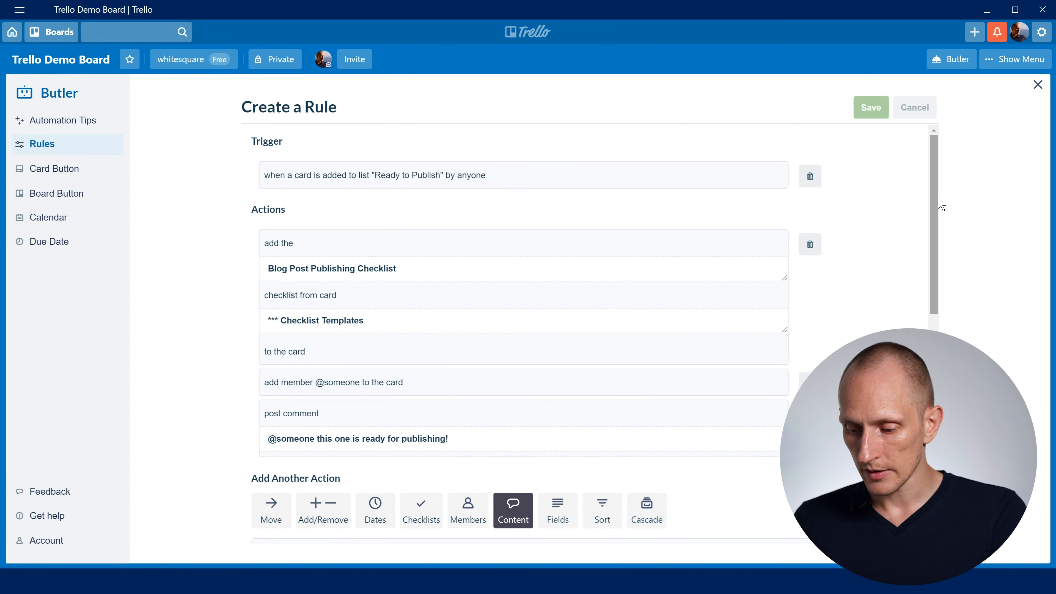
{"action": "left_click_drag", "start_coordinate": [281, 290], "coordinate": [575, 302]}
{"action": "left_click", "coordinate": [636, 355]}
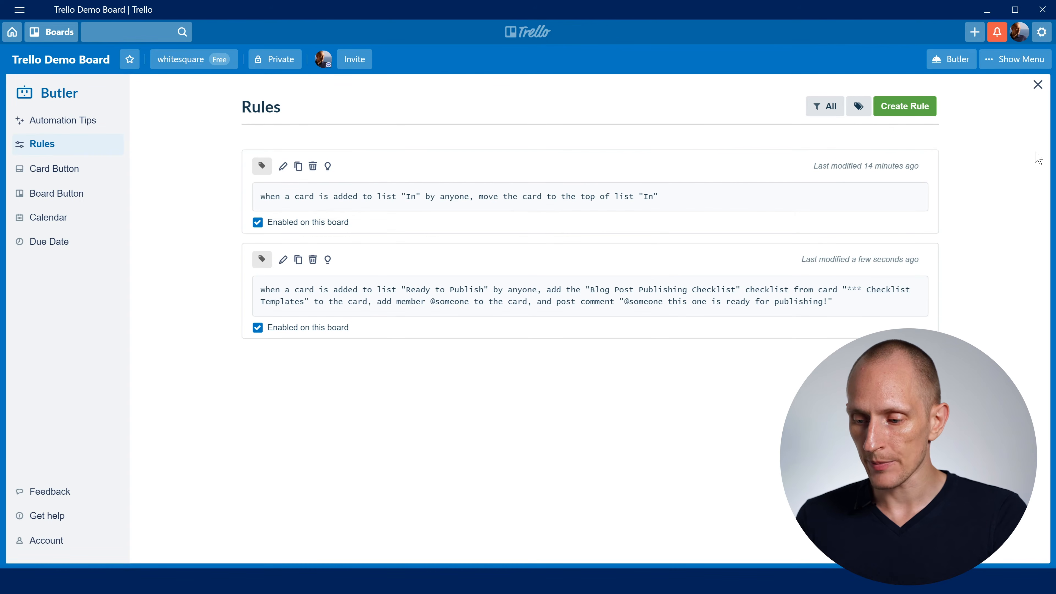
- Return to the board, create a card named "new card" in Ready for Design, and move it to Ready to Publish
{"action": "left_click", "coordinate": [1038, 85]}
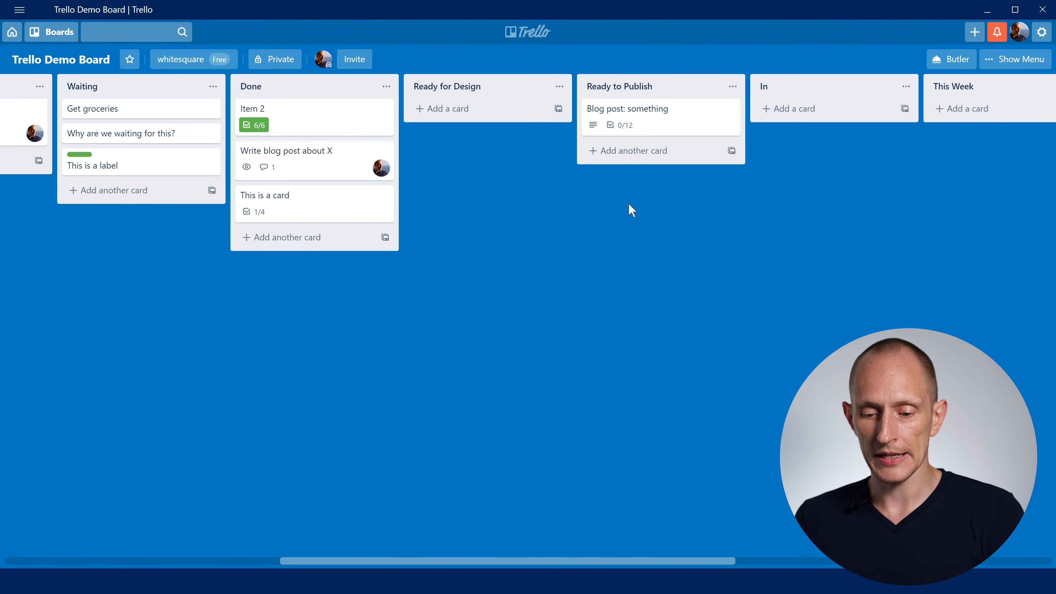
{"action": "left_click_drag", "start_coordinate": [277, 201], "coordinate": [283, 199]}
{"action": "left_click", "coordinate": [437, 119]}
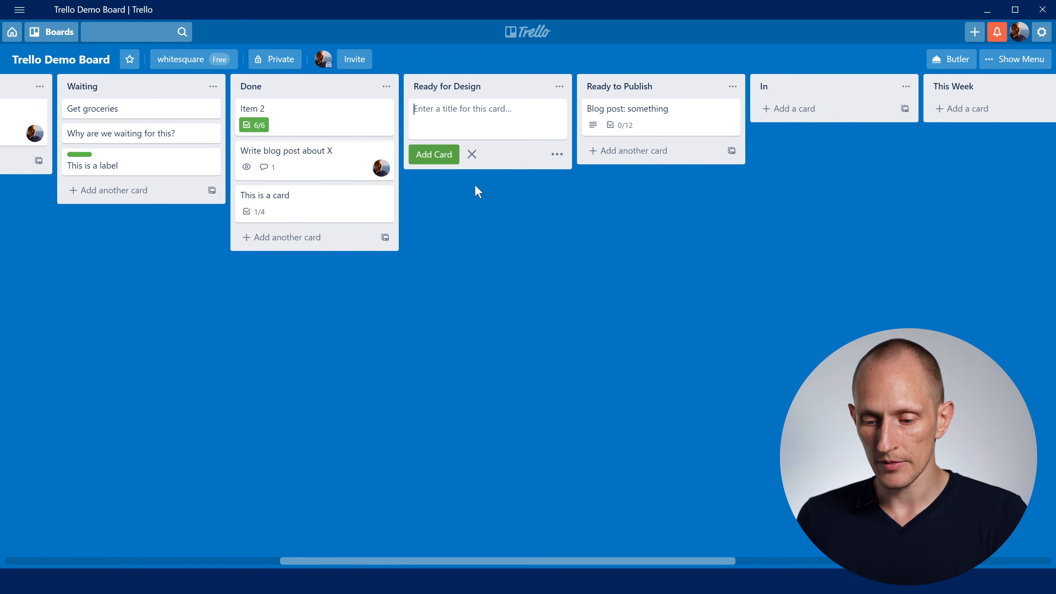
{"action": "type", "text": "new card"}
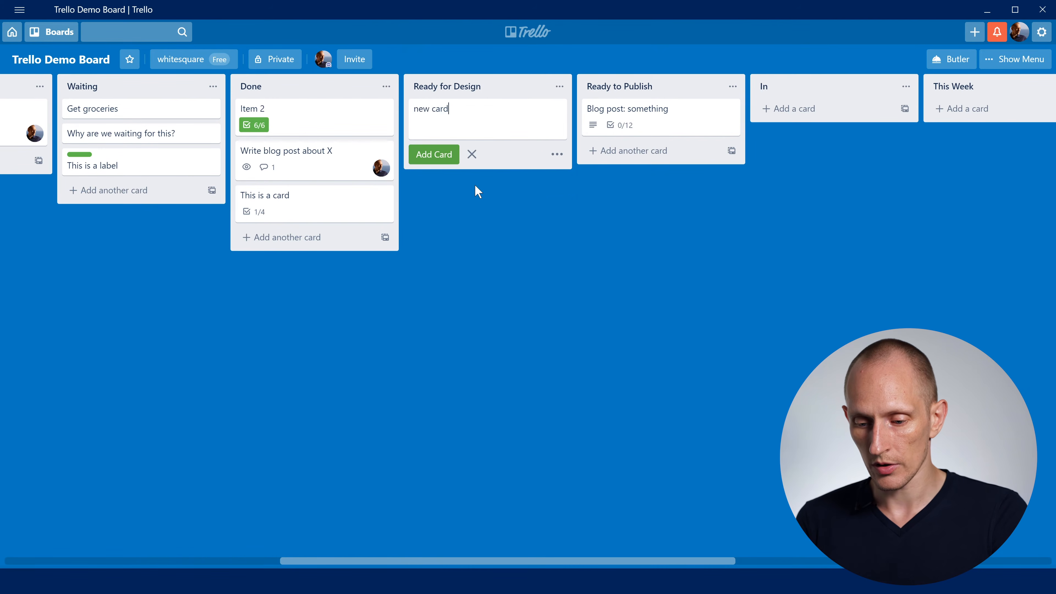
{"action": "key", "text": "Return"}
{"action": "left_click_drag", "start_coordinate": [462, 108], "coordinate": [631, 150]}
{"action": "left_click", "coordinate": [663, 281]}
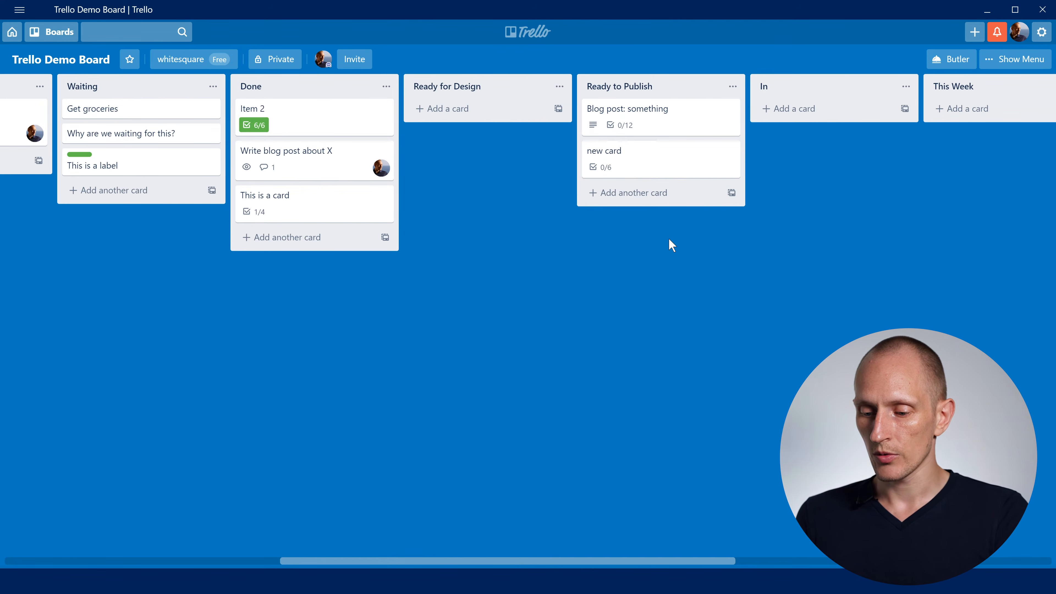
- Open the "new card" card in Ready to Publish and examine its checklist and activity
{"action": "left_click", "coordinate": [646, 160]}
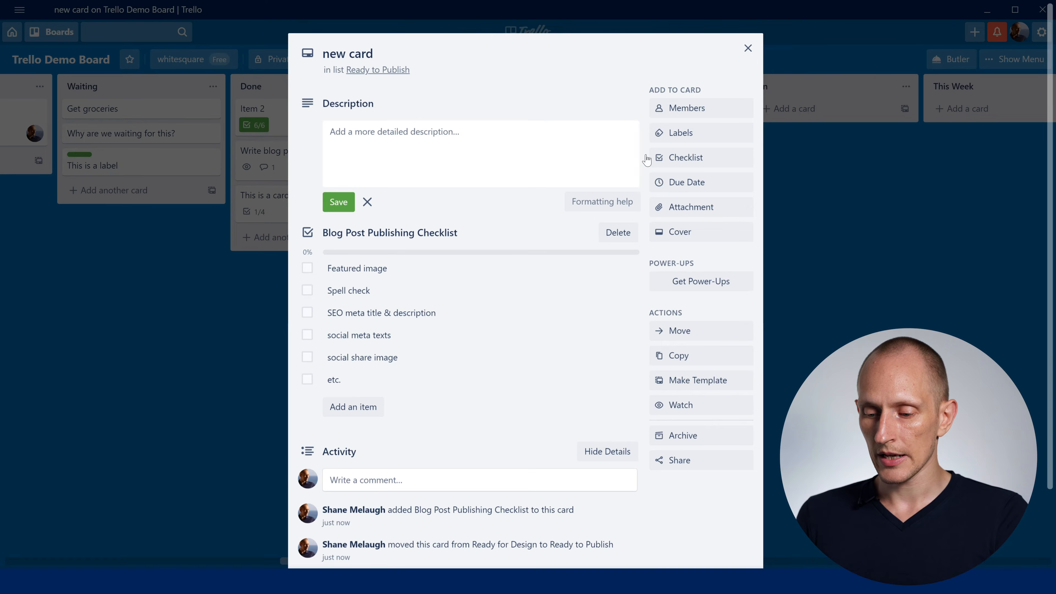
{"action": "scroll", "coordinate": [345, 292], "scroll_direction": "down", "scroll_amount": 2}
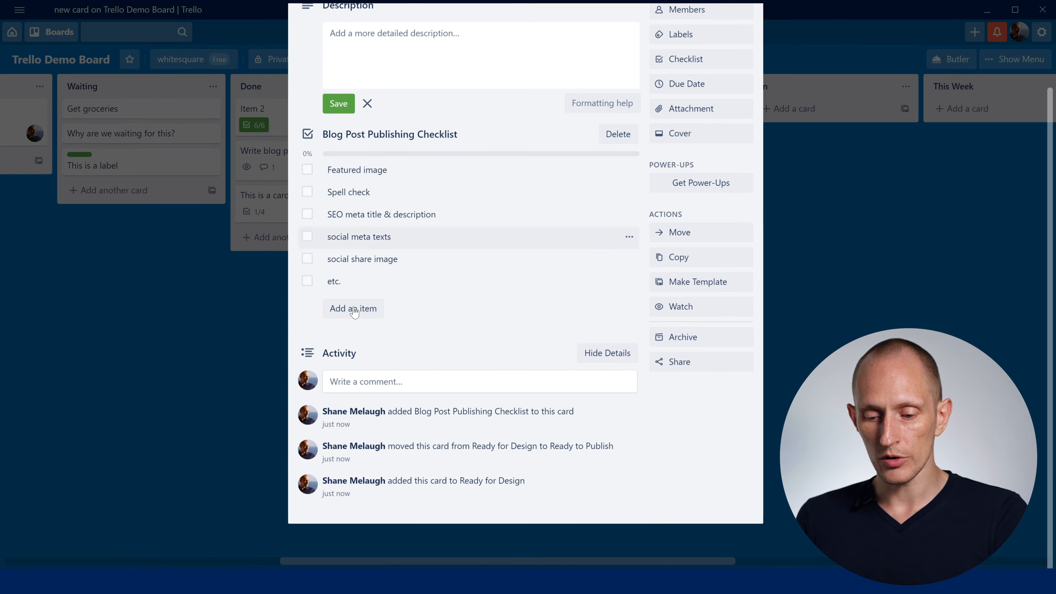
{"action": "scroll", "coordinate": [374, 210], "scroll_direction": "up", "scroll_amount": 2}
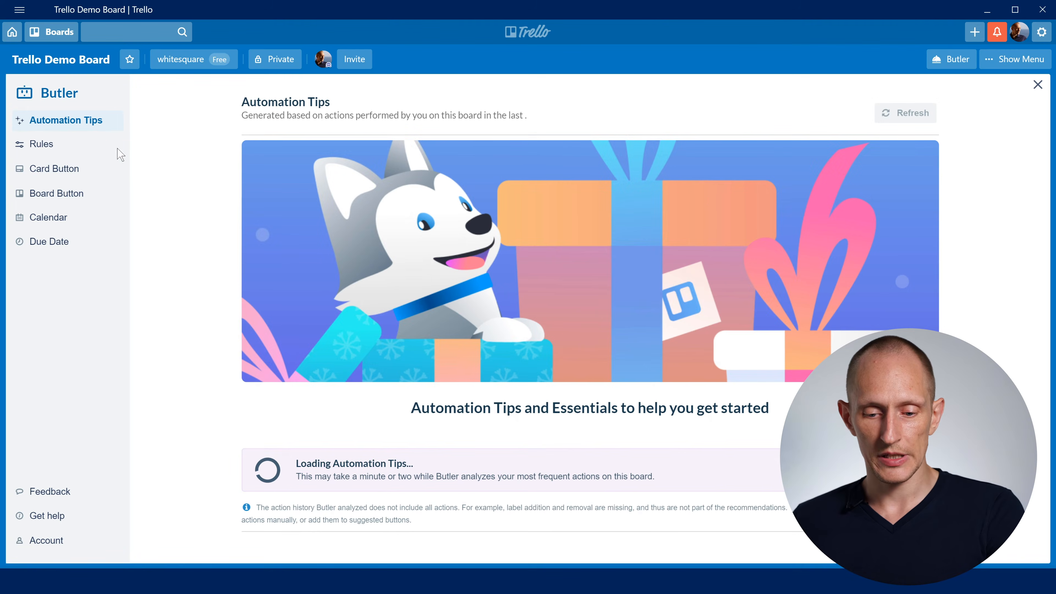
- Start another Butler rule with advanced trigger options and set its added-to-list trigger to list Ready to Publish
{"action": "left_click", "coordinate": [52, 146]}
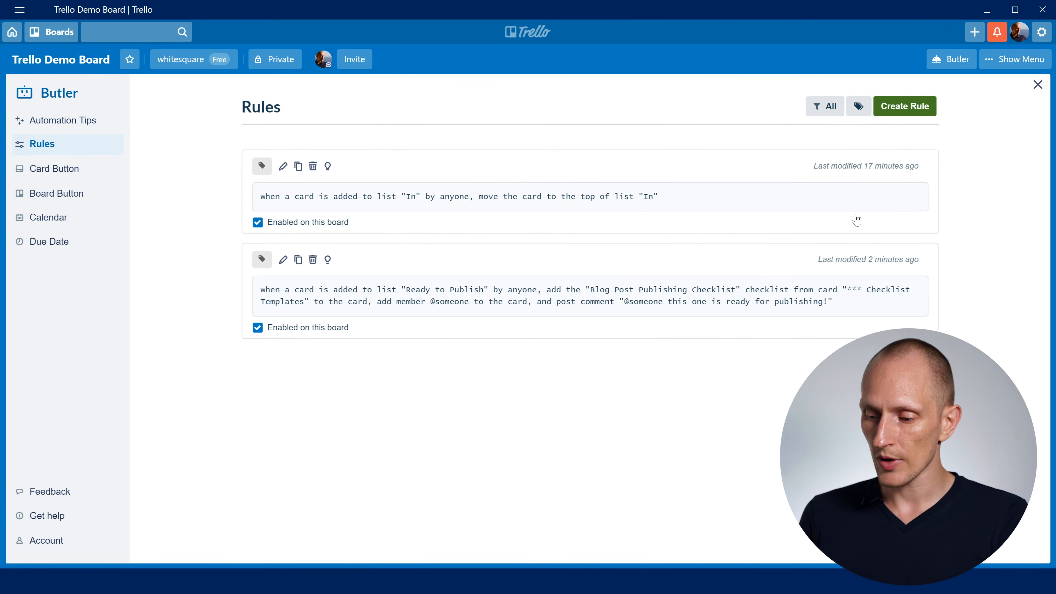
{"action": "left_click", "coordinate": [627, 221]}
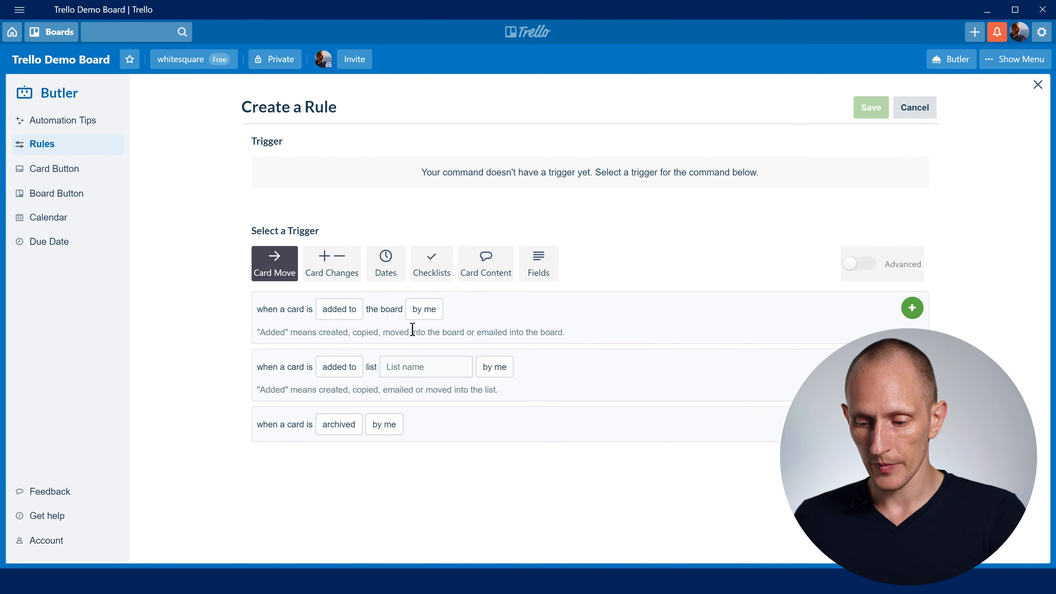
{"action": "left_click", "coordinate": [859, 263]}
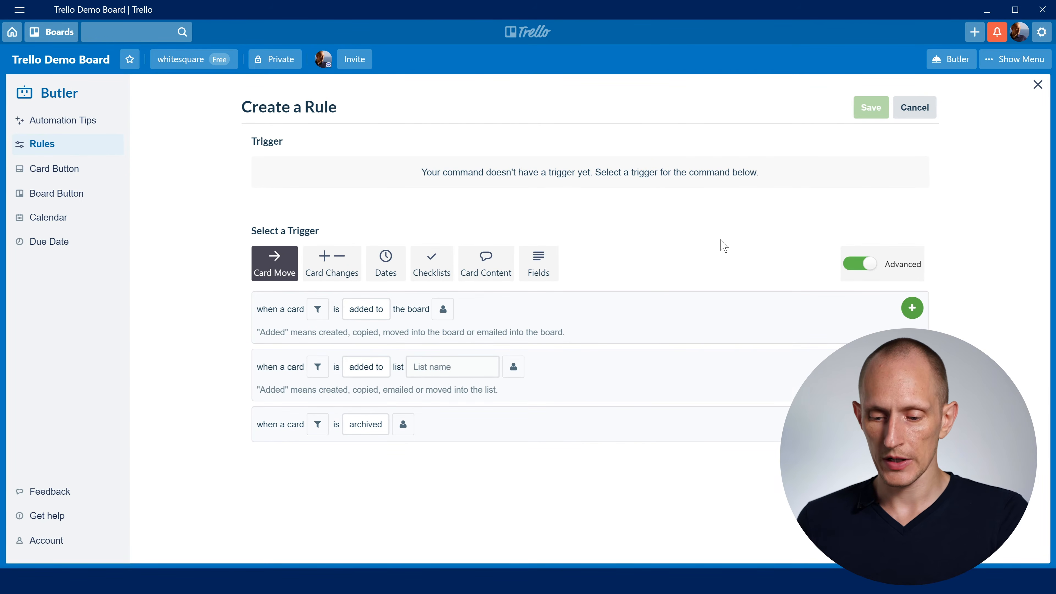
{"action": "left_click", "coordinate": [366, 368]}
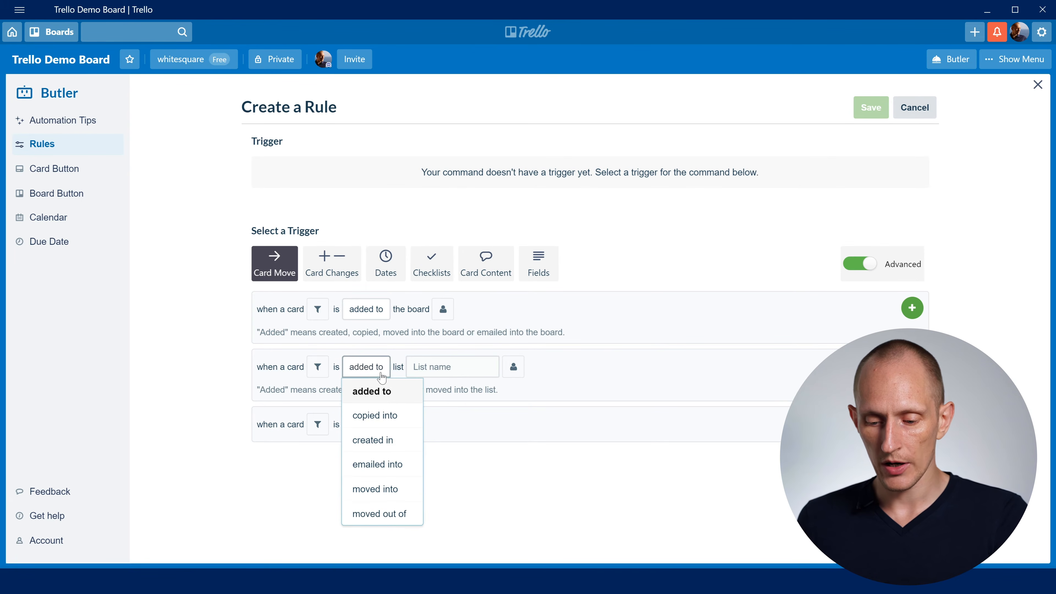
{"action": "left_click", "coordinate": [464, 366]}
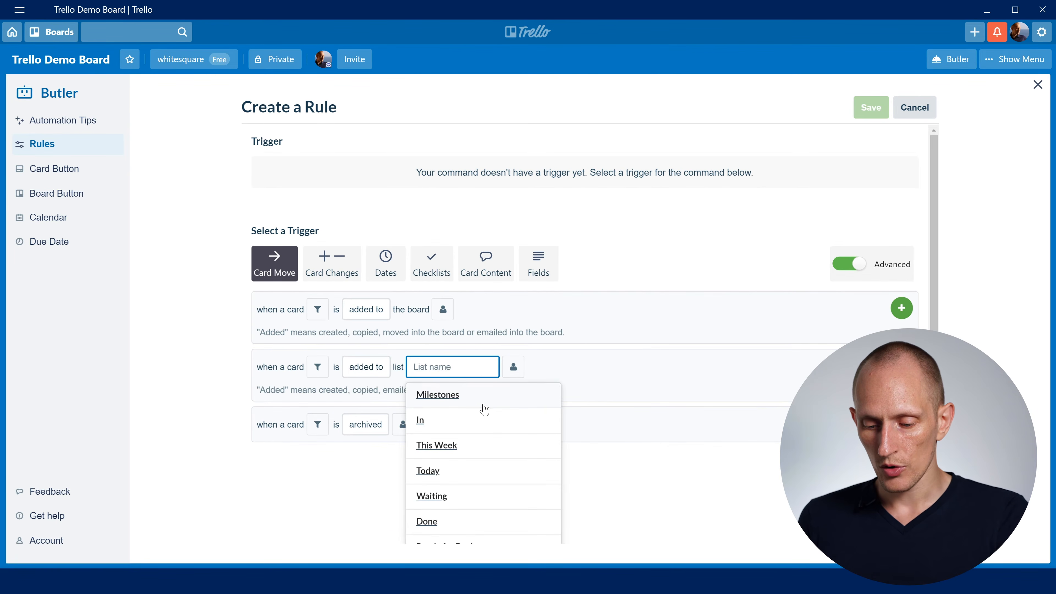
{"action": "scroll", "coordinate": [482, 409], "scroll_direction": "down", "scroll_amount": 1}
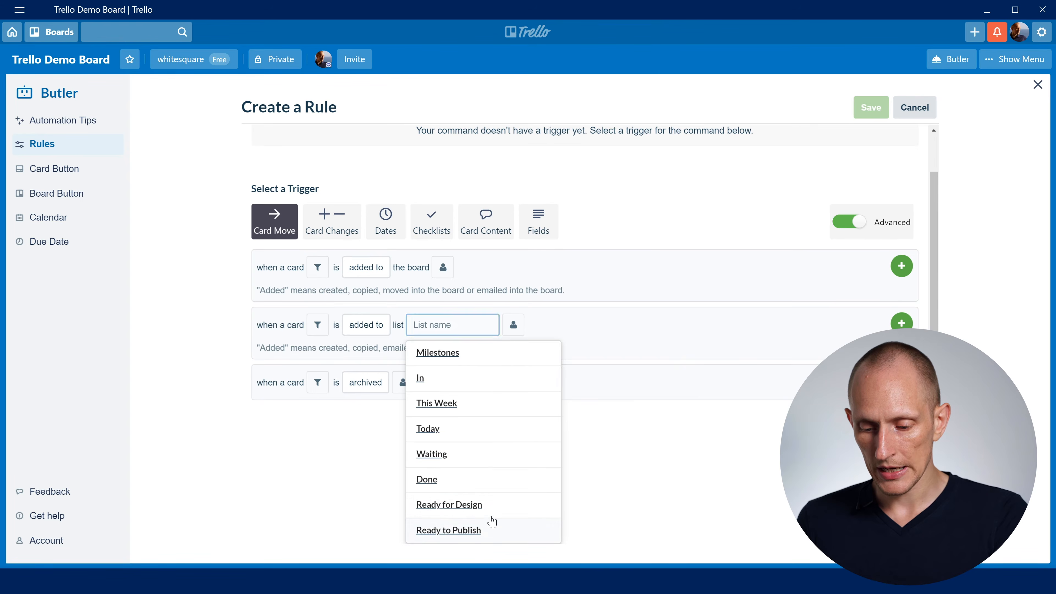
{"action": "left_click", "coordinate": [479, 532]}
- Filter the Ready to Publish trigger to cards with the orange "Video" label
{"action": "left_click", "coordinate": [321, 365]}
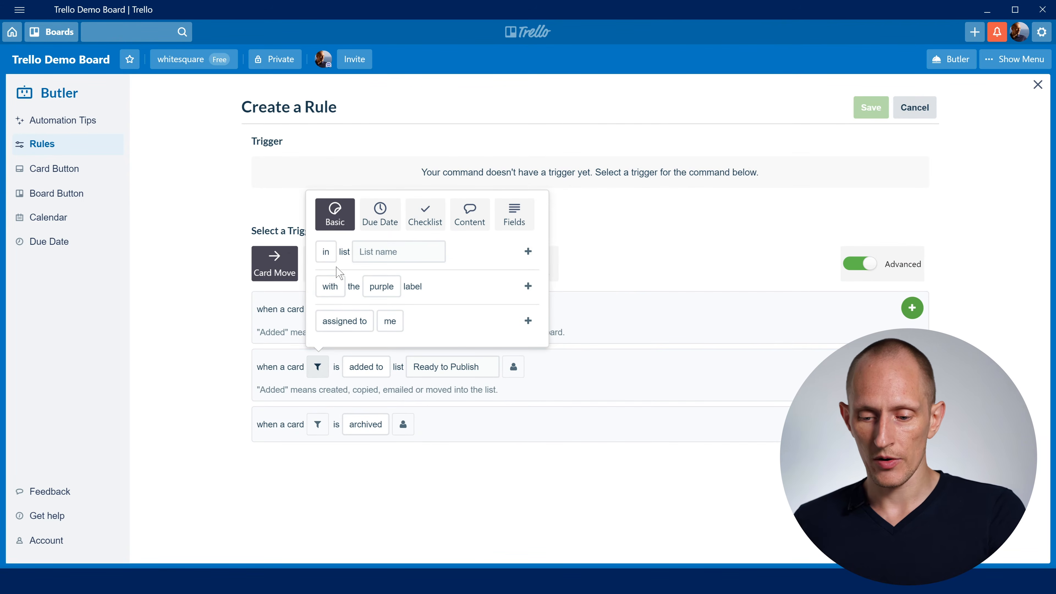
{"action": "left_click", "coordinate": [330, 286]}
{"action": "left_click", "coordinate": [381, 286]}
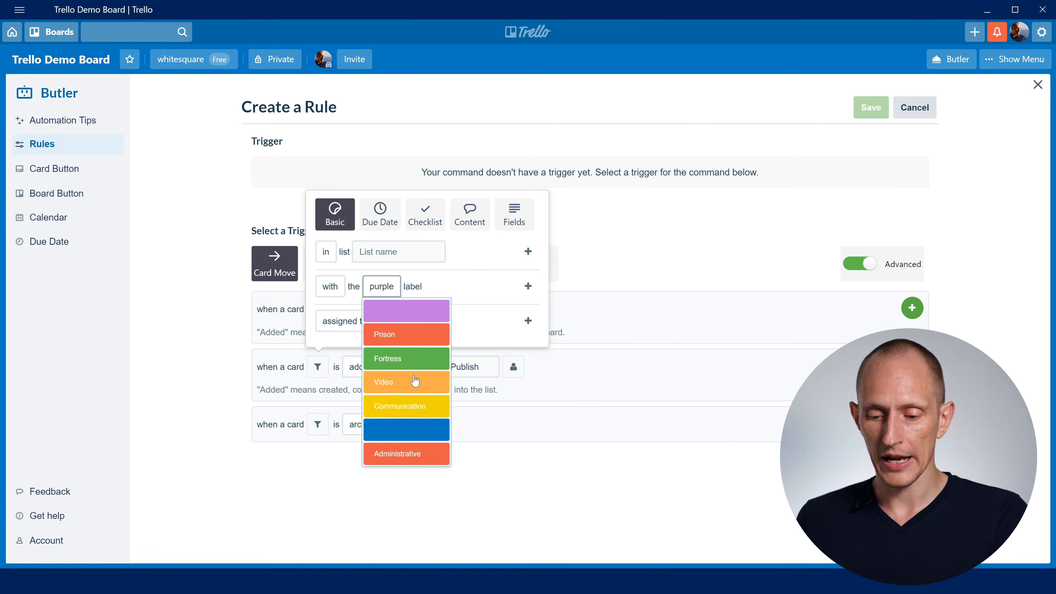
{"action": "left_click", "coordinate": [402, 382]}
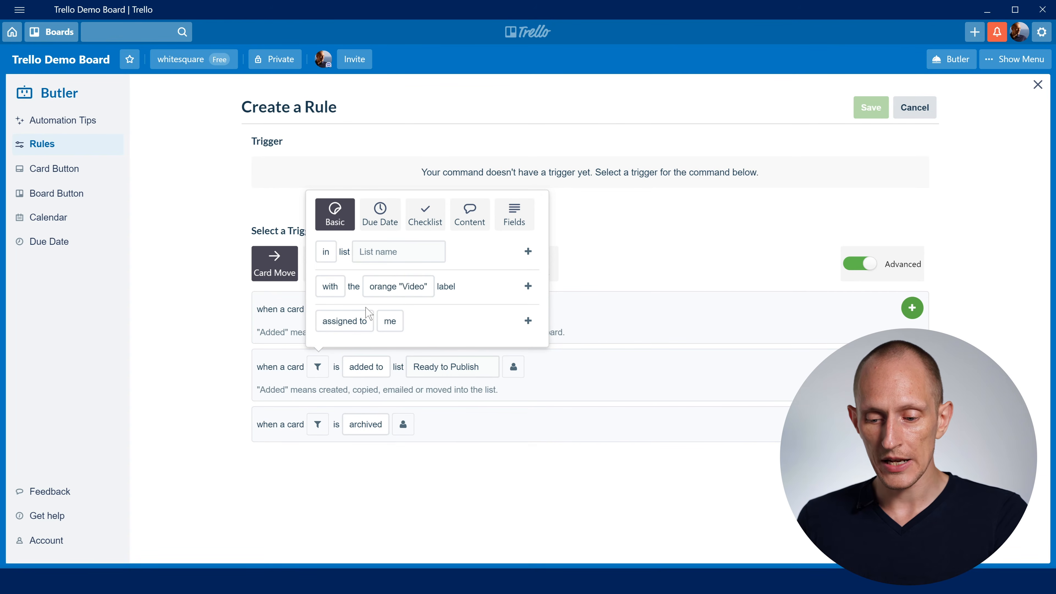
{"action": "left_click", "coordinate": [527, 286]}
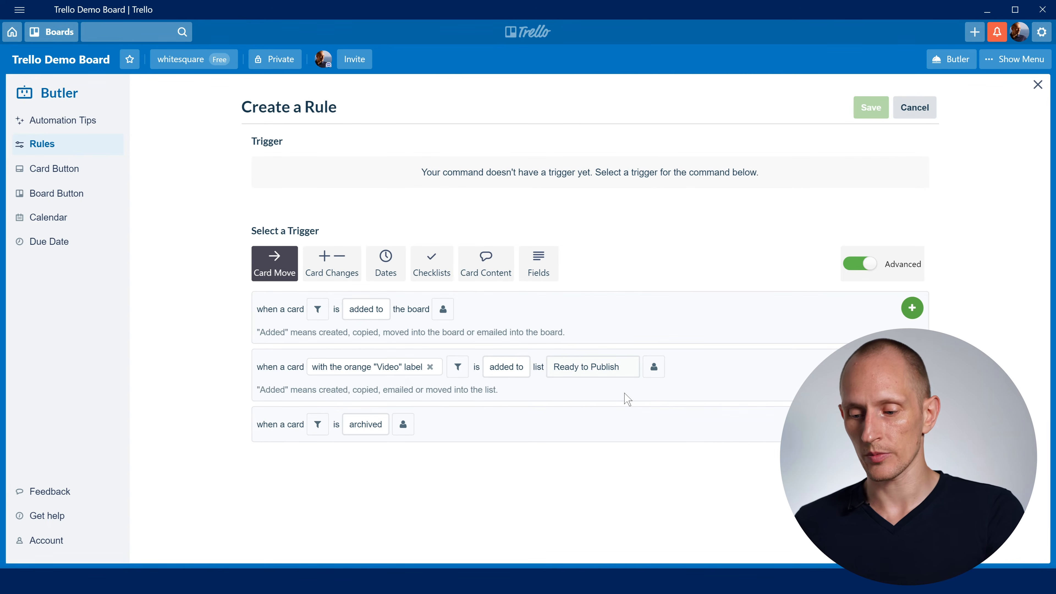
- Add the Ready to Publish trigger, make the rule add the "Video Checklist" from card "*** Checklist Templates", and save the rule
{"action": "left_click", "coordinate": [912, 367]}
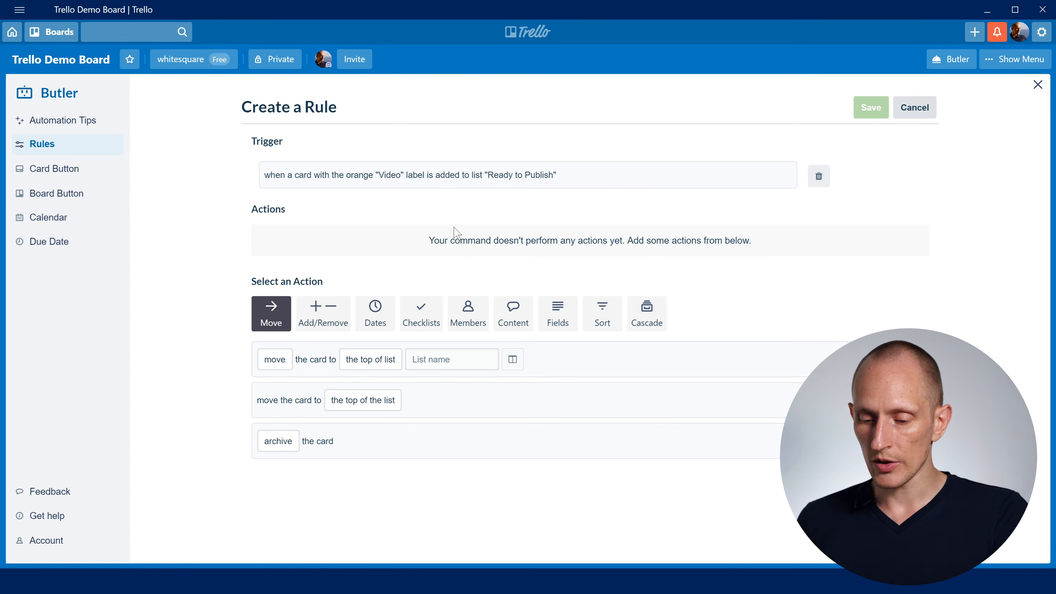
{"action": "left_click", "coordinate": [419, 320]}
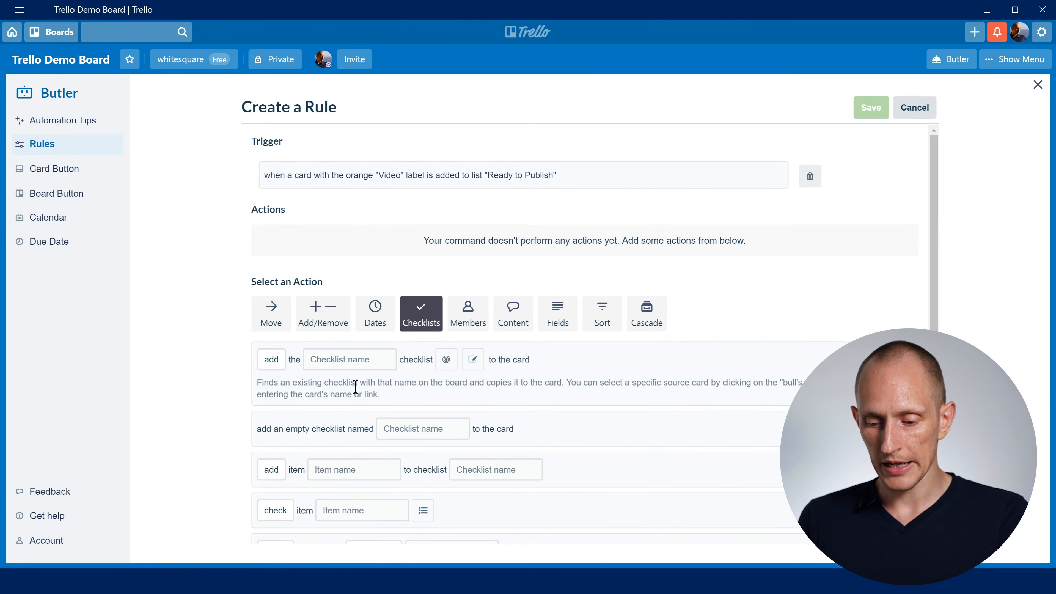
{"action": "left_click", "coordinate": [340, 359]}
{"action": "type", "text": "Video Checklist"}
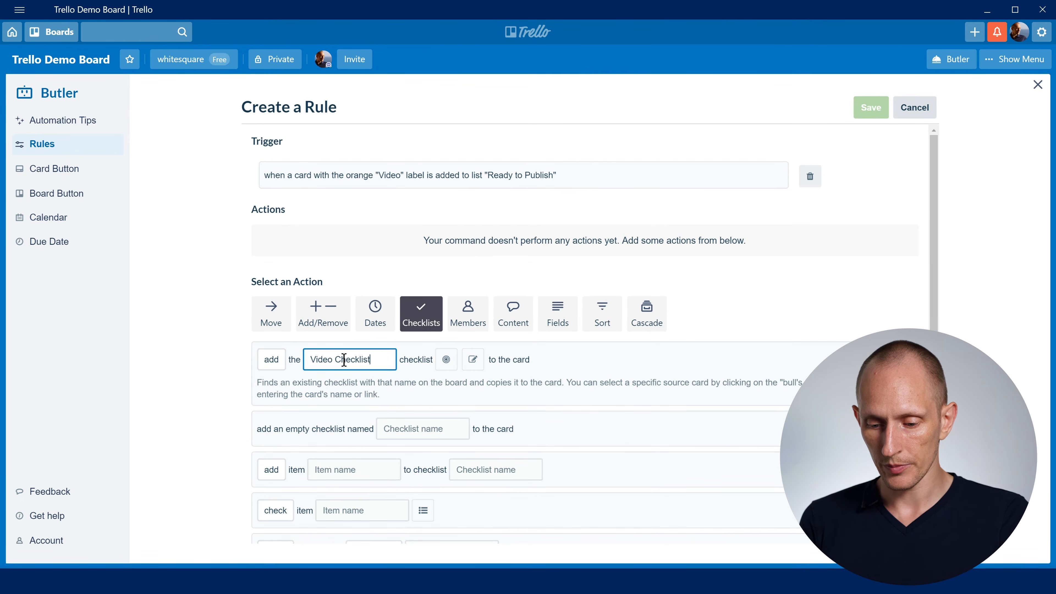
{"action": "left_click", "coordinate": [446, 359]}
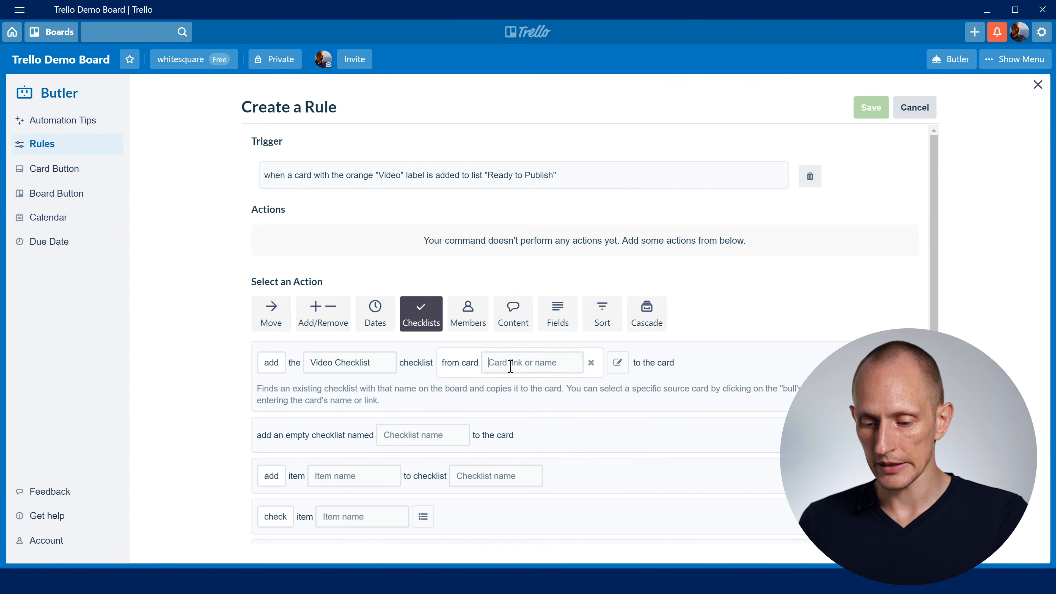
{"action": "type", "text": "*** Checklist Templates"}
{"action": "left_click", "coordinate": [829, 362]}
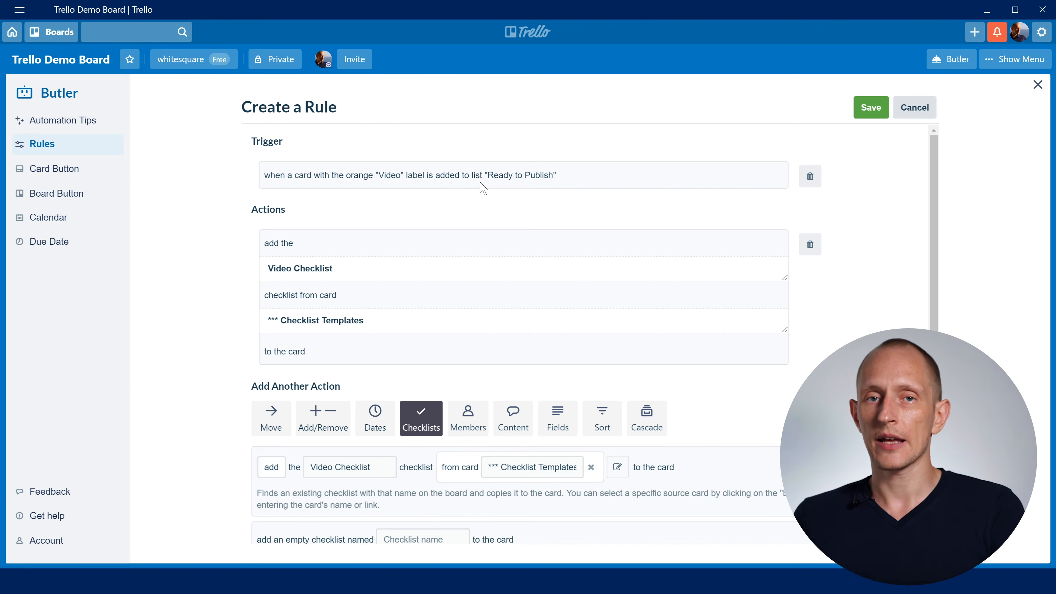
{"action": "left_click", "coordinate": [864, 109]}
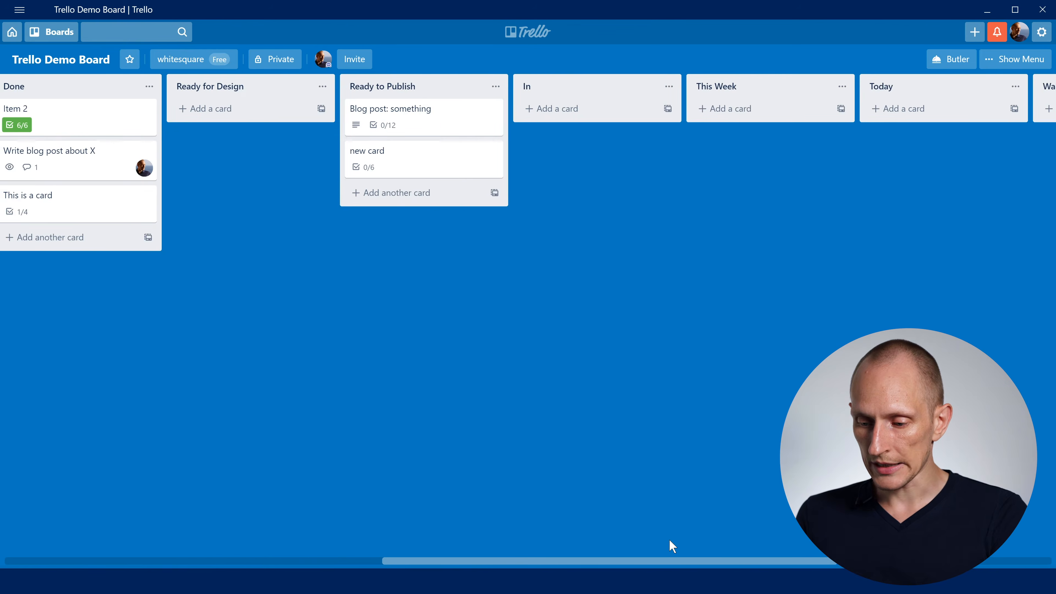
- Create a card named "Another card" in Ready for Design and give it the orange "Video" label
{"action": "scroll", "coordinate": [669, 539], "scroll_direction": "left", "scroll_amount": 2}
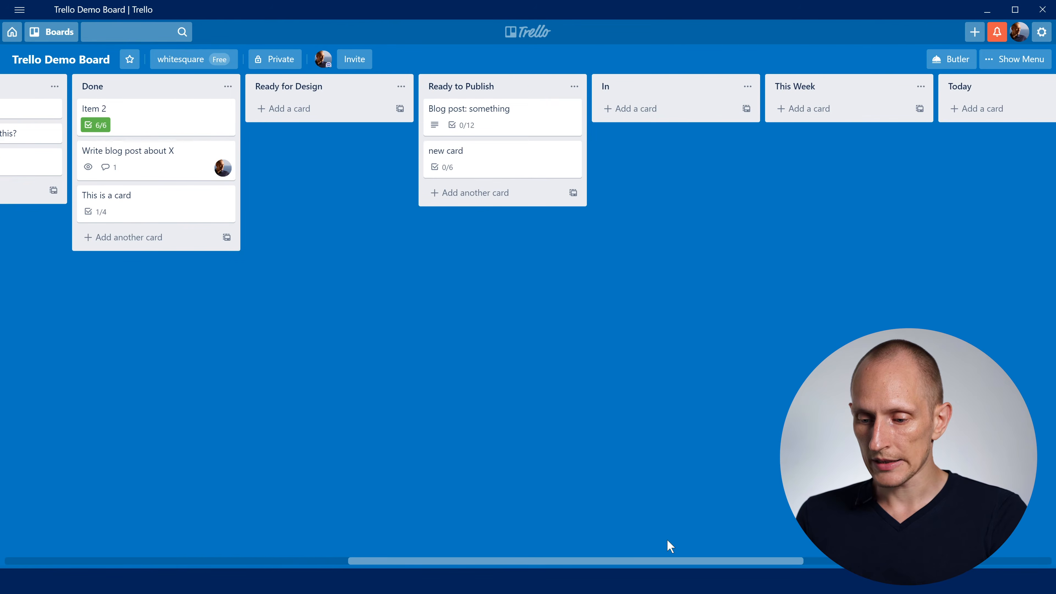
{"action": "left_click", "coordinate": [297, 118]}
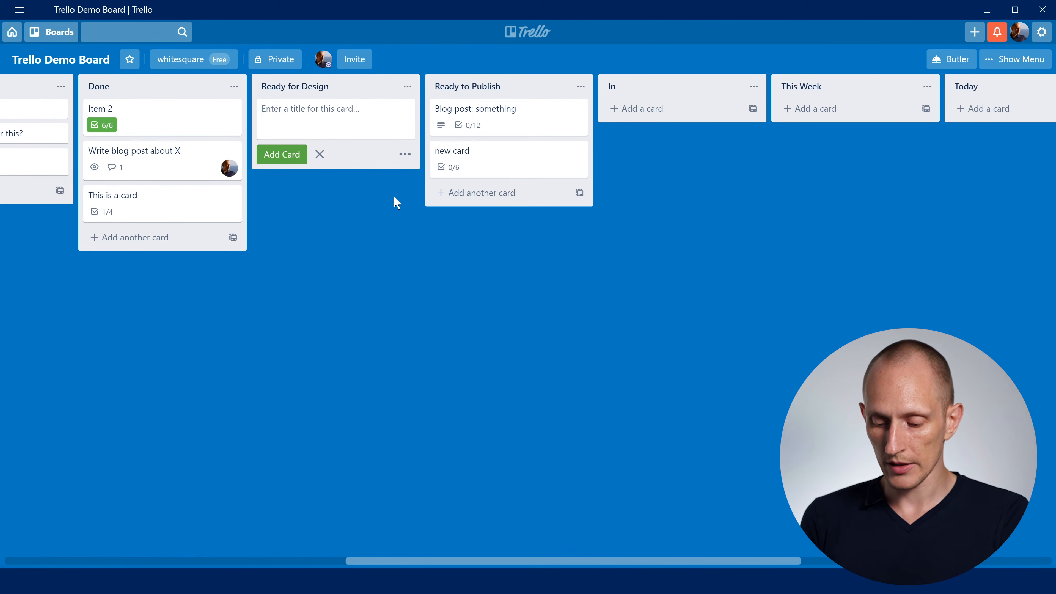
{"action": "type", "text": "Another card"}
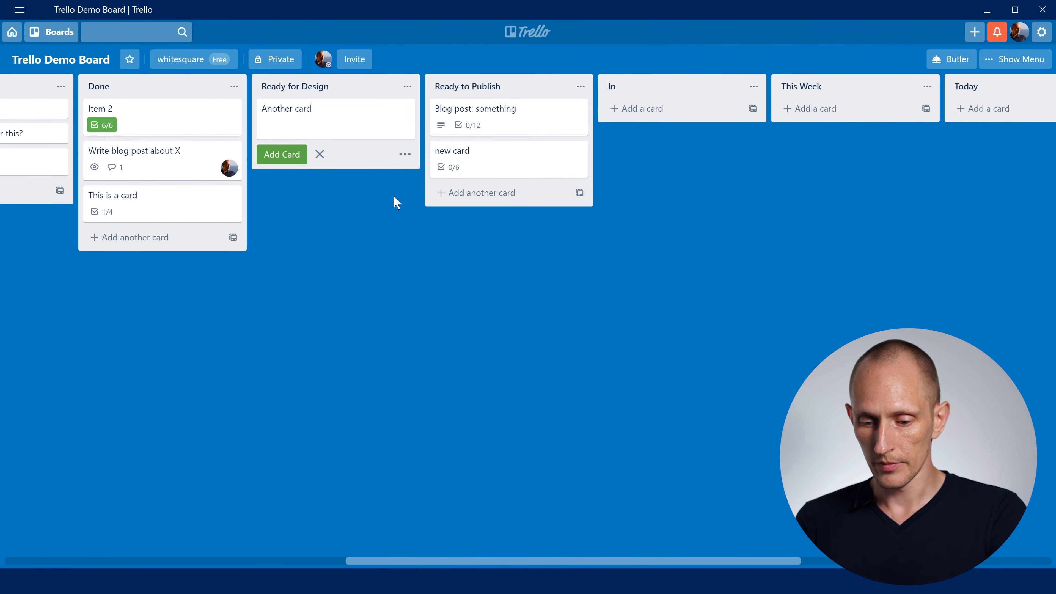
{"action": "key", "text": "Return"}
{"action": "key", "text": "Escape"}
{"action": "key", "text": "l"}
{"action": "left_click", "coordinate": [435, 257]}
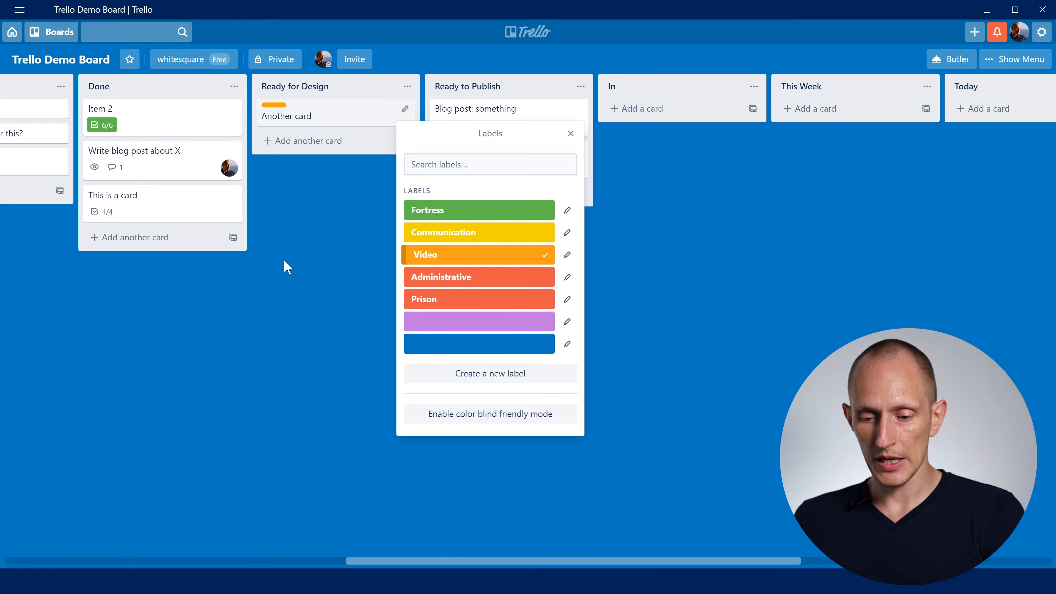
{"action": "key", "text": "Escape"}
- Move "Another card" to Ready to Publish and open it to examine its checklists and activity
{"action": "left_click_drag", "start_coordinate": [320, 112], "coordinate": [495, 202]}
{"action": "left_click", "coordinate": [483, 207]}
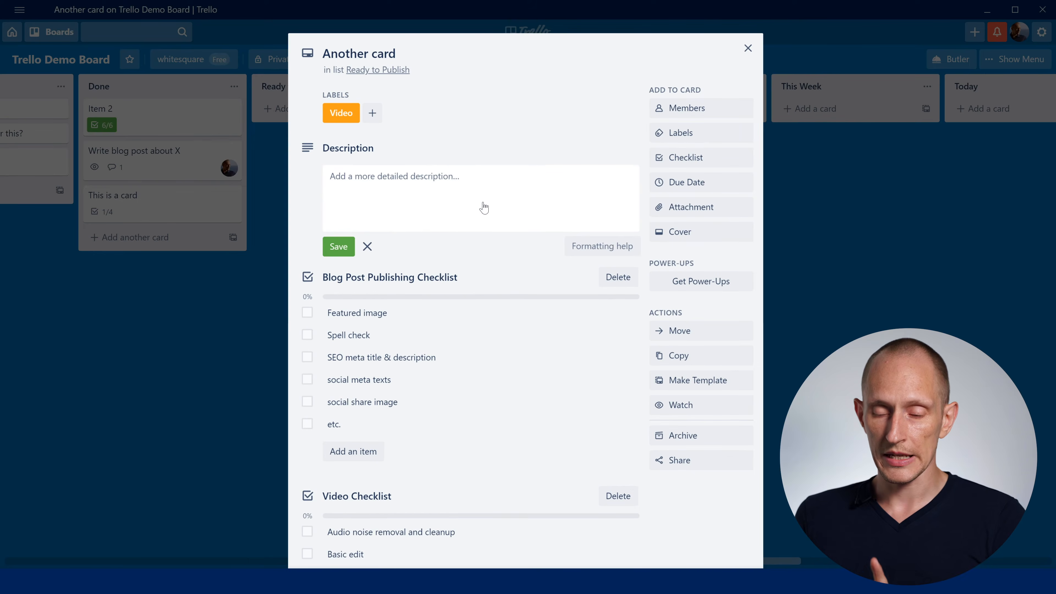
{"action": "scroll", "coordinate": [465, 295], "scroll_direction": "down", "scroll_amount": 7}
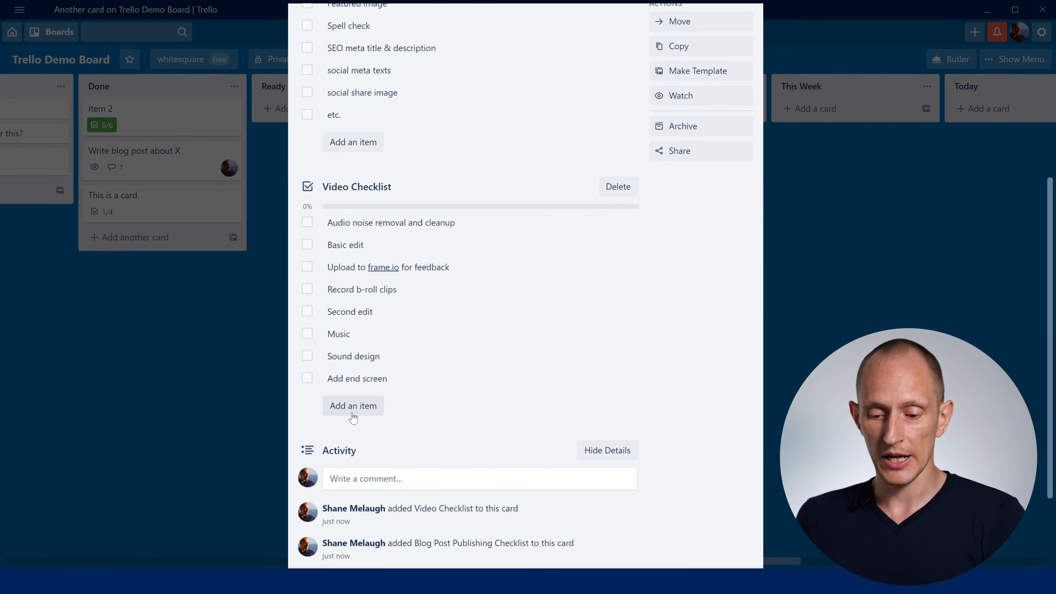
{"action": "scroll", "coordinate": [426, 345], "scroll_direction": "up", "scroll_amount": 3}
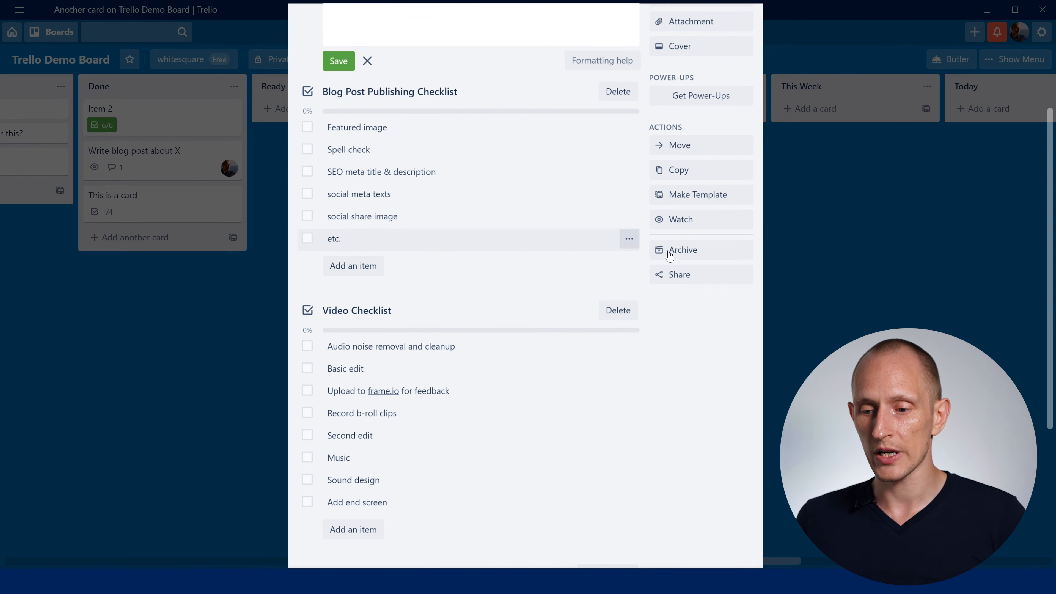
{"action": "scroll", "coordinate": [817, 332], "scroll_direction": "up", "scroll_amount": 2}
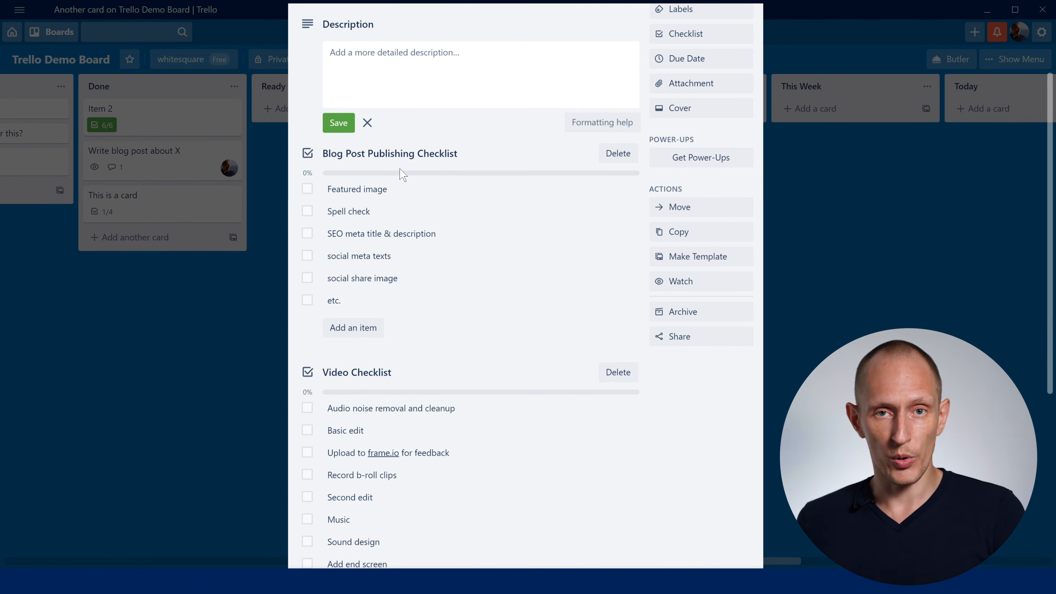
{"action": "key", "text": "Escape"}
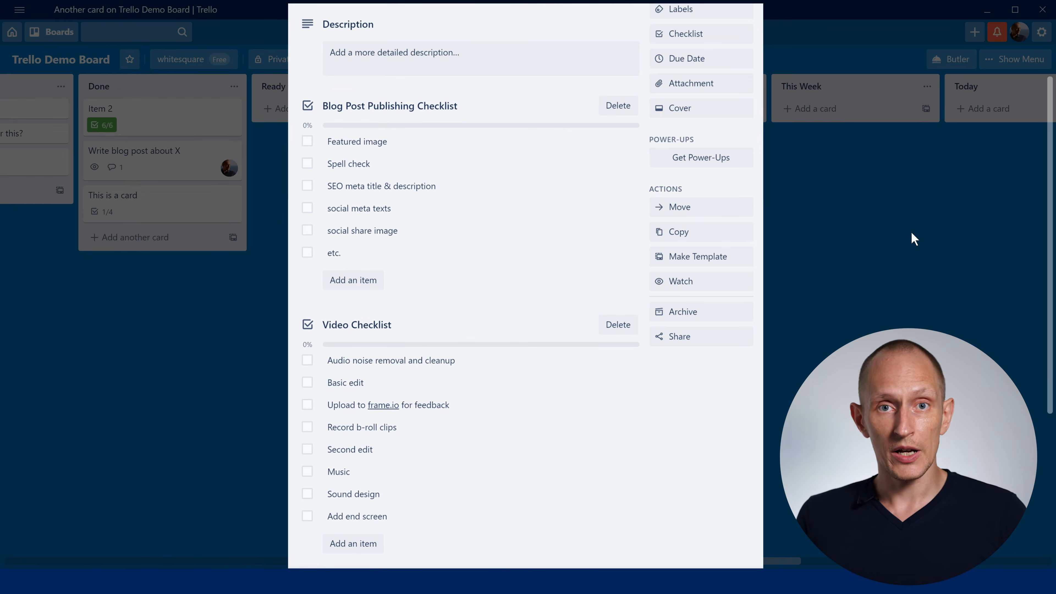
{"action": "left_click", "coordinate": [860, 220]}
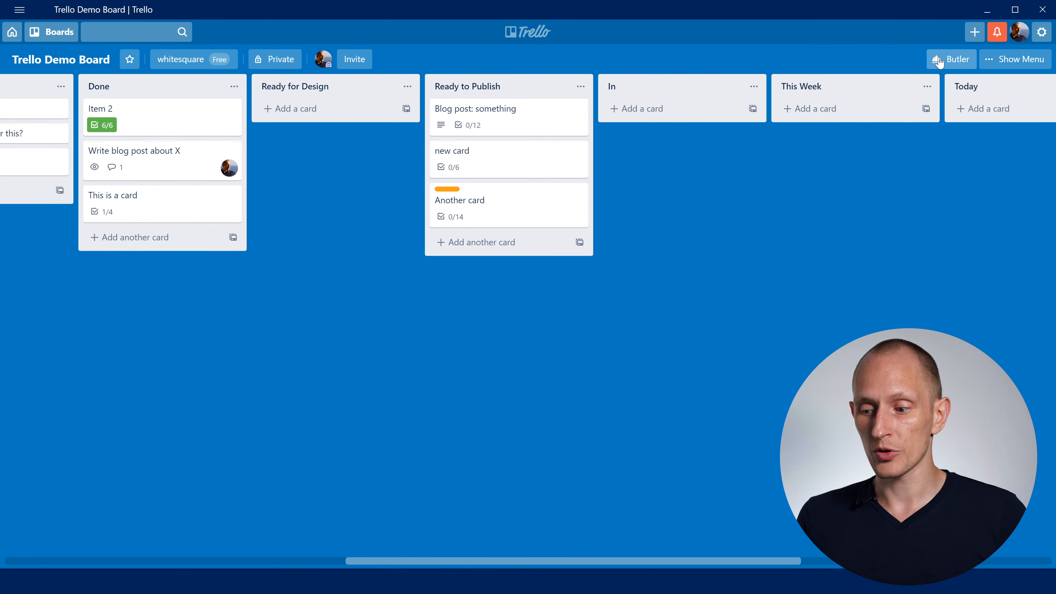
- Open the Butler rule that adds the Blog Post Publishing Checklist for editing and review its trigger and actions
{"action": "left_click", "coordinate": [953, 59]}
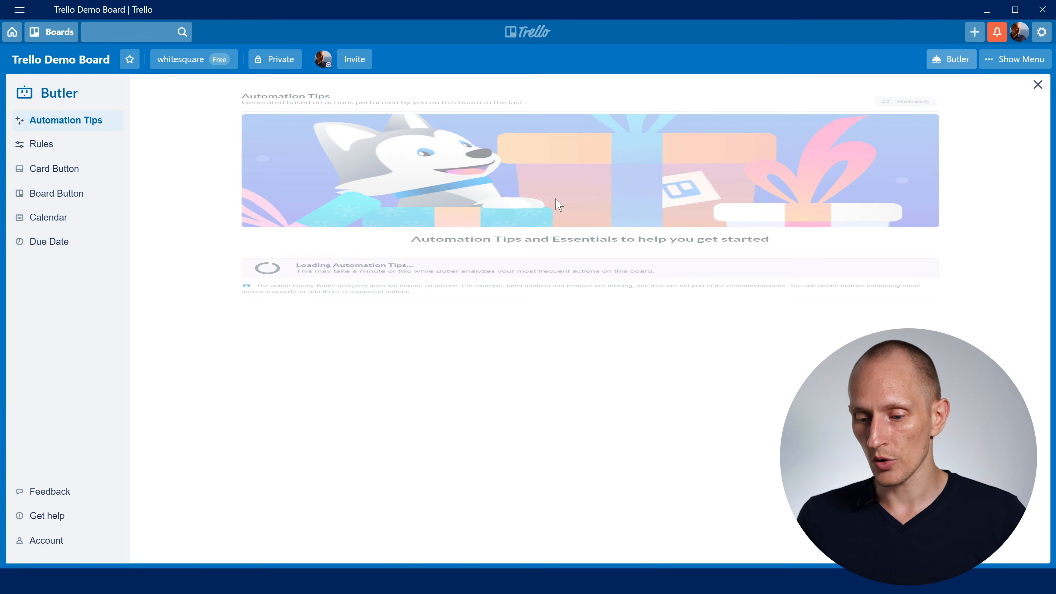
{"action": "left_click", "coordinate": [68, 145]}
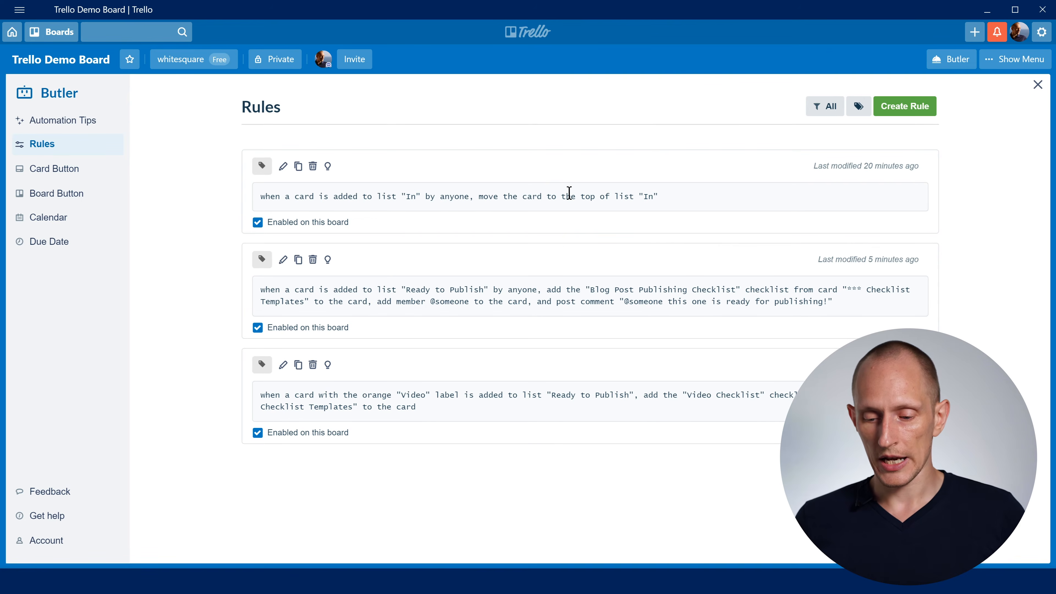
{"action": "left_click_drag", "start_coordinate": [432, 288], "coordinate": [590, 303]}
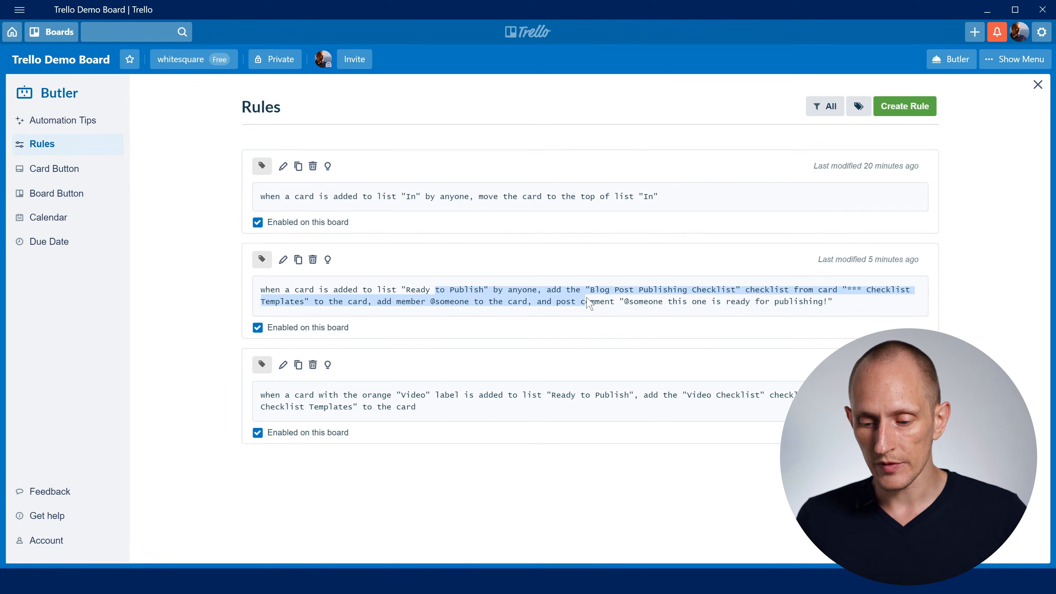
{"action": "left_click", "coordinate": [589, 303]}
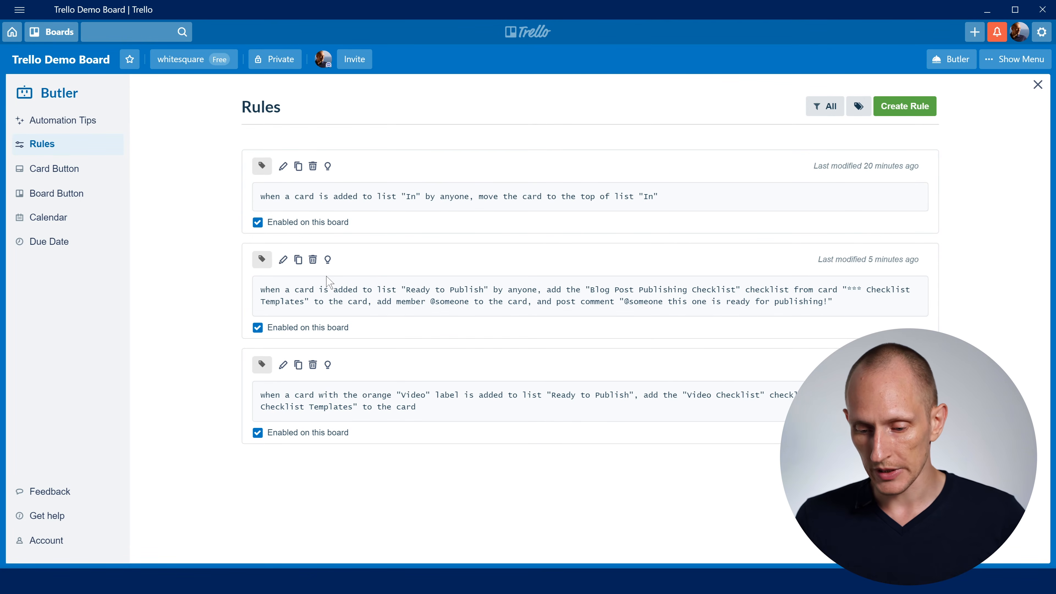
{"action": "left_click", "coordinate": [283, 259]}
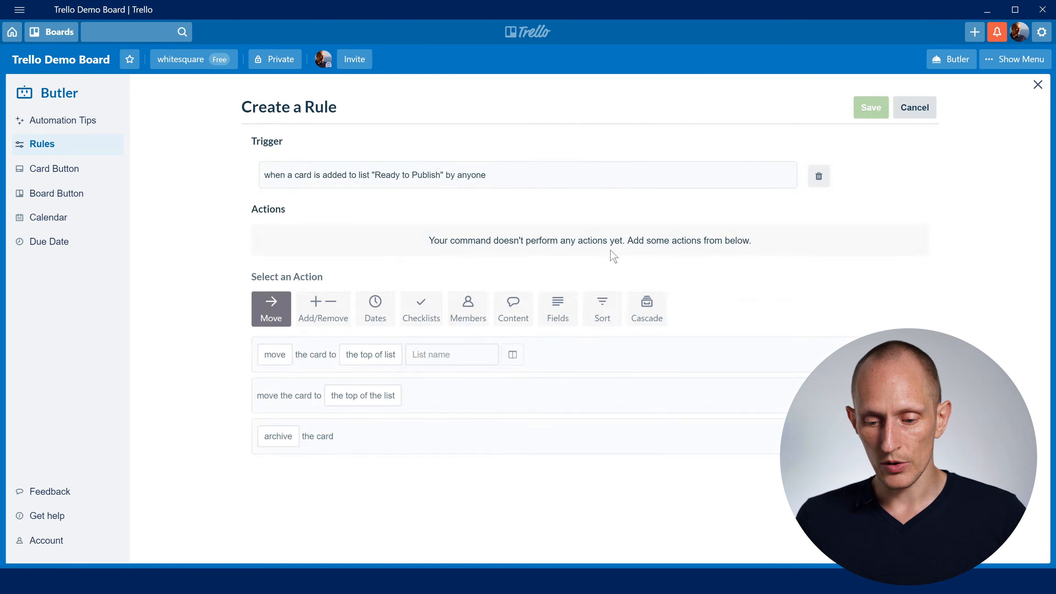
{"action": "scroll", "coordinate": [781, 203], "scroll_direction": "down", "scroll_amount": 1}
{"action": "scroll", "coordinate": [790, 254], "scroll_direction": "down", "scroll_amount": 2}
{"action": "scroll", "coordinate": [797, 307], "scroll_direction": "up", "scroll_amount": 3}
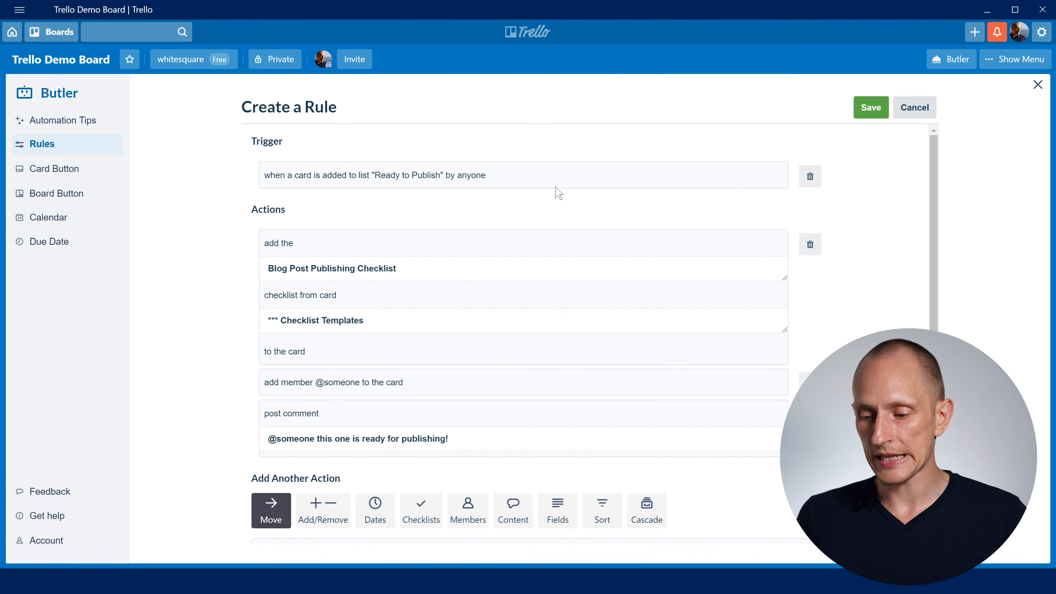
- Delete the rule's existing trigger and set a replacement added-to-list trigger to list Ready to Publish
{"action": "left_click", "coordinate": [810, 175]}
{"action": "left_click", "coordinate": [619, 209]}
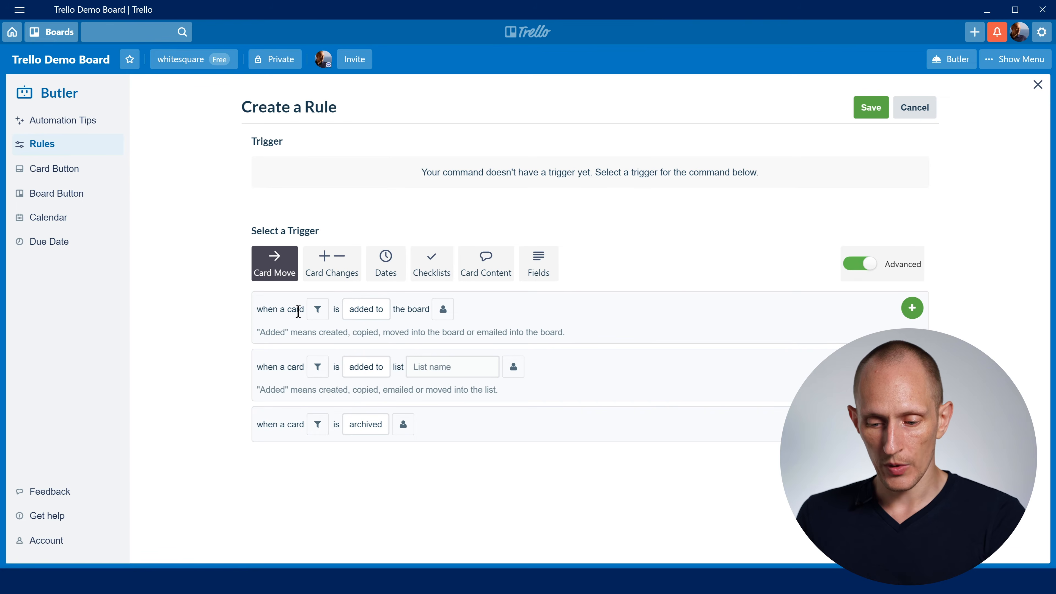
{"action": "left_click", "coordinate": [347, 374]}
{"action": "left_click", "coordinate": [441, 366]}
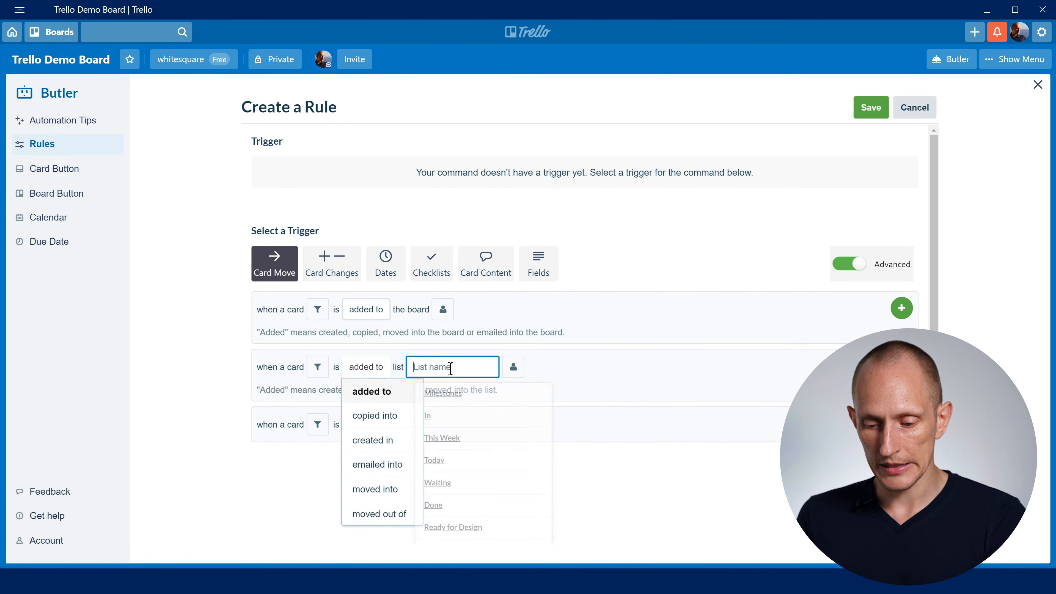
{"action": "scroll", "coordinate": [466, 530], "scroll_direction": "down", "scroll_amount": 1}
{"action": "left_click", "coordinate": [466, 531]}
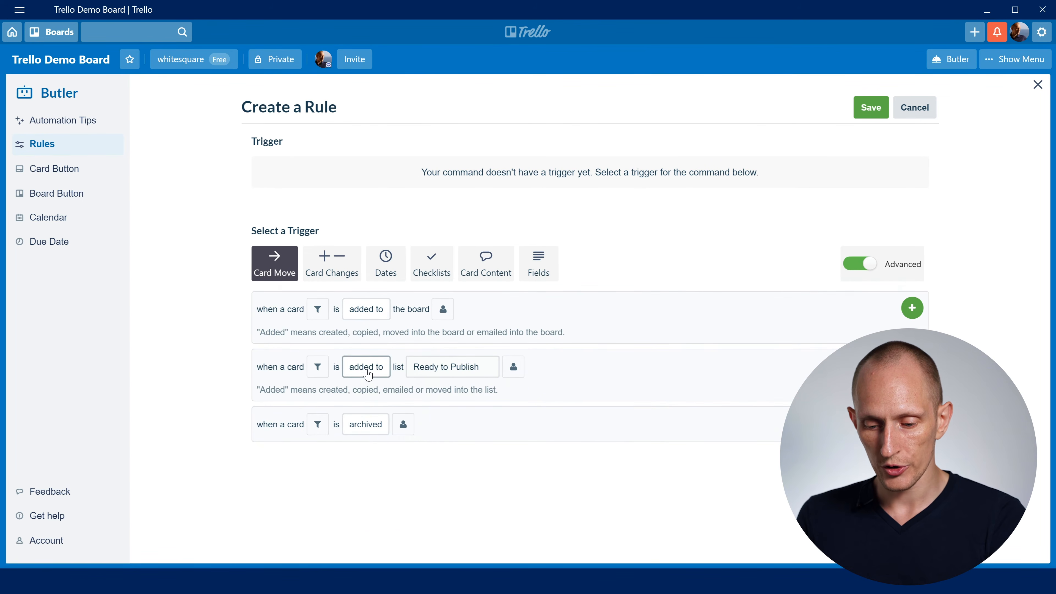
- Filter the replacement trigger to cards without the orange "Video" label, add it to the rule, and save the rule
{"action": "left_click", "coordinate": [366, 367]}
{"action": "left_click", "coordinate": [318, 368]}
{"action": "left_click", "coordinate": [329, 288]}
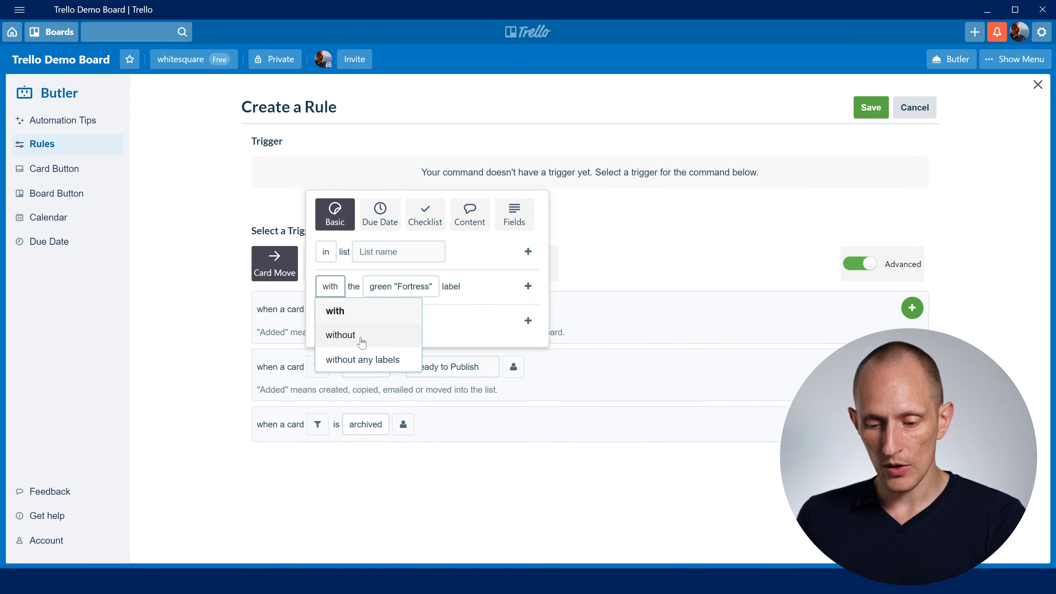
{"action": "left_click", "coordinate": [341, 335]}
{"action": "left_click", "coordinate": [389, 292]}
{"action": "left_click", "coordinate": [393, 361]}
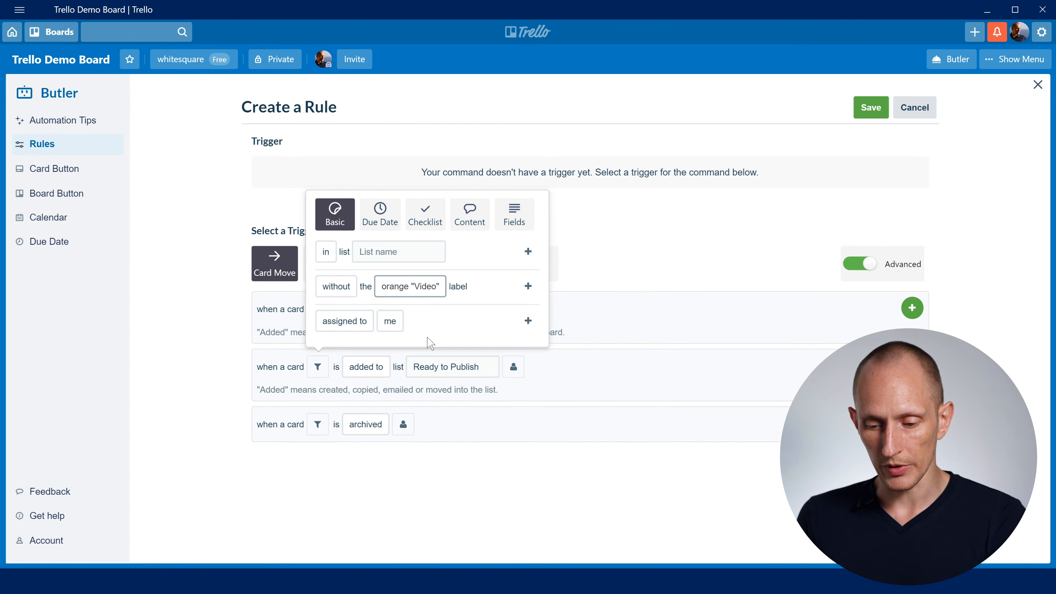
{"action": "left_click", "coordinate": [528, 286]}
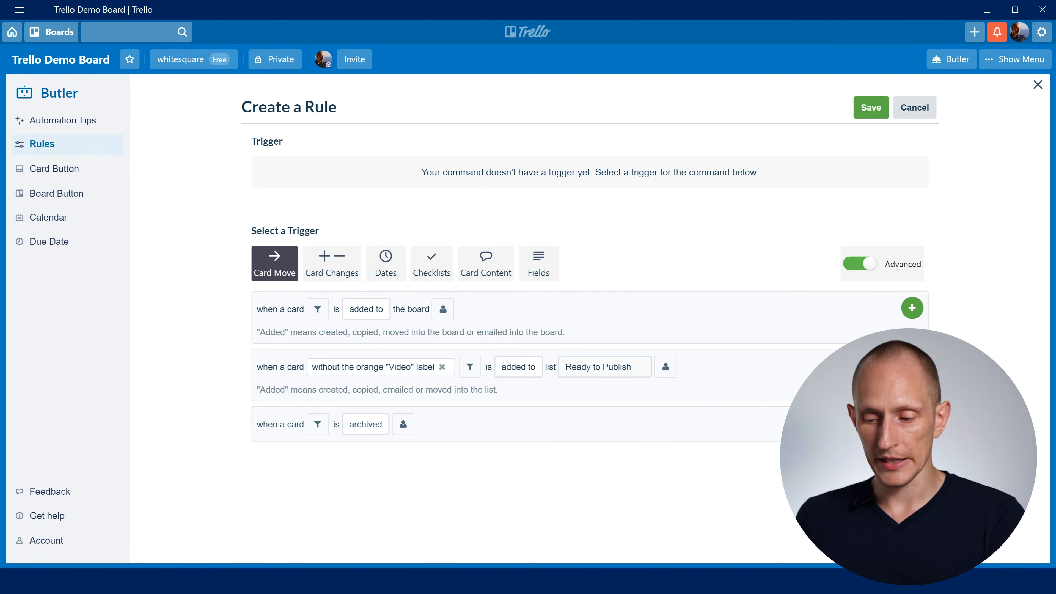
{"action": "left_click", "coordinate": [912, 365]}
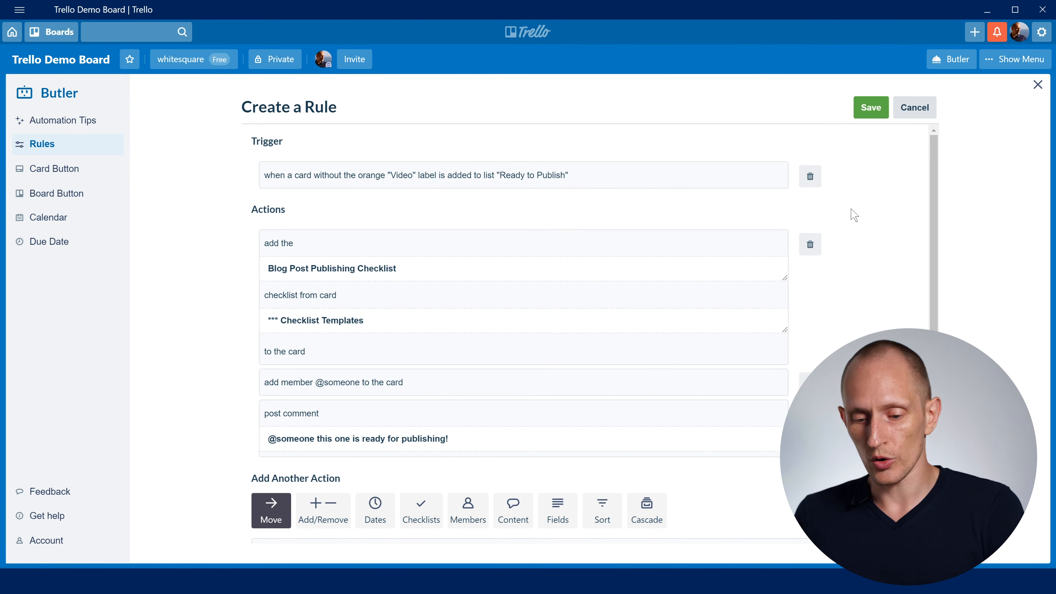
{"action": "left_click", "coordinate": [886, 114]}
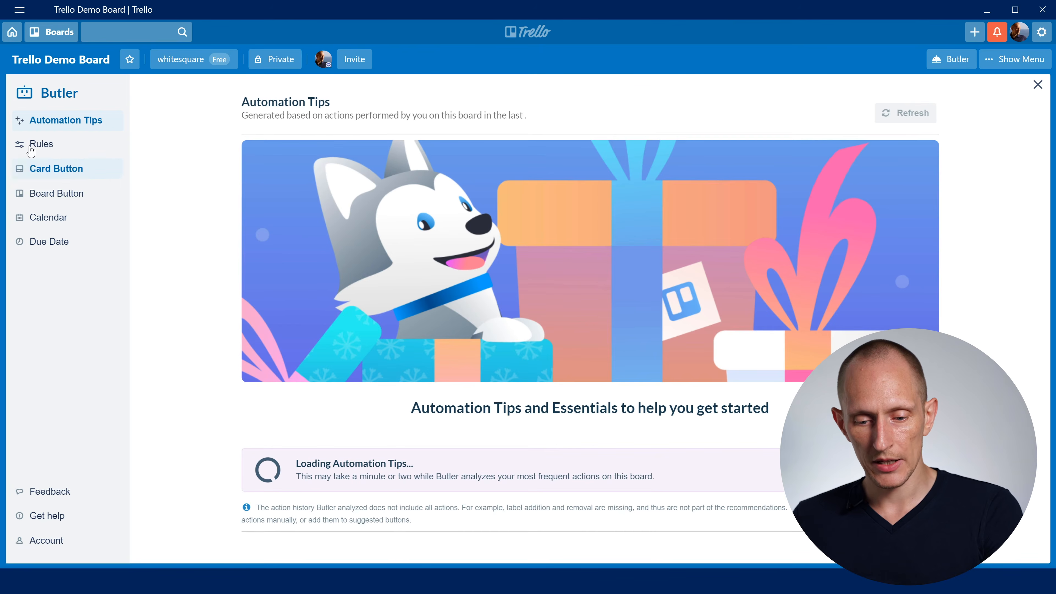
- Create another Butler rule triggered when a card is added to list Ready for Design
{"action": "left_click", "coordinate": [24, 151]}
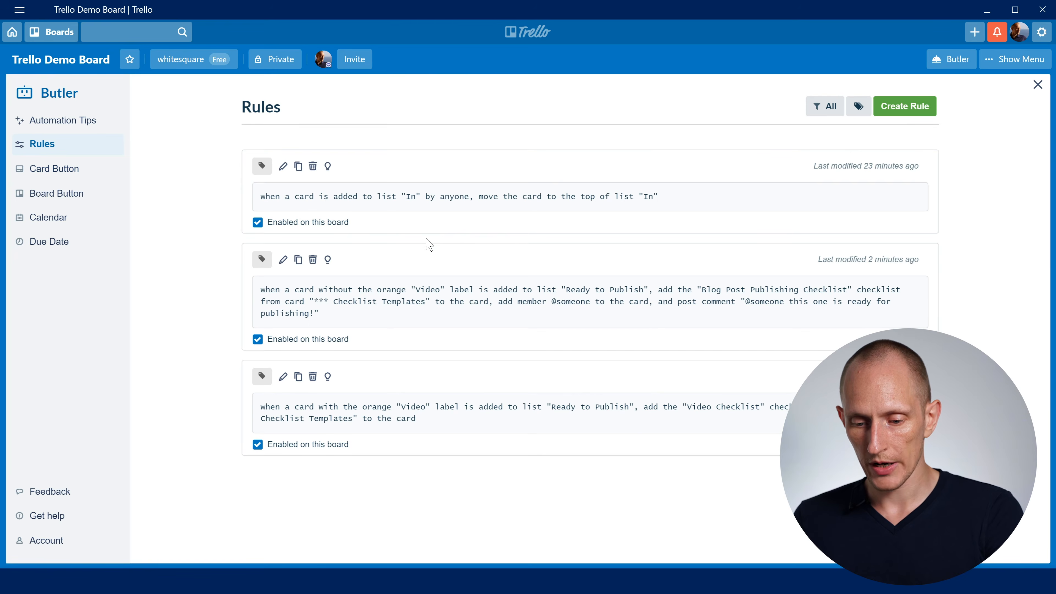
{"action": "left_click", "coordinate": [904, 106]}
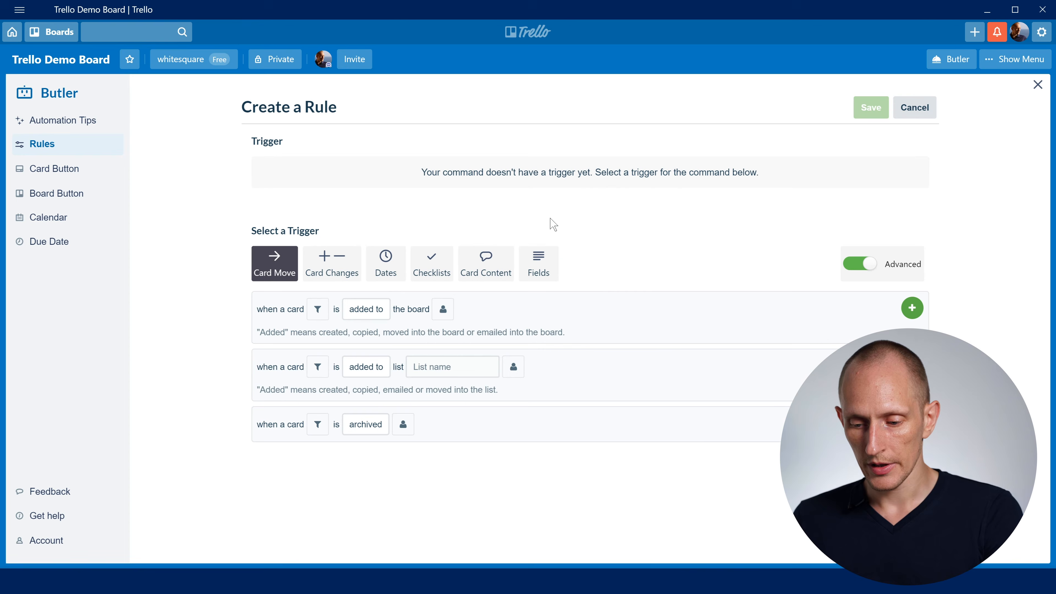
{"action": "left_click", "coordinate": [367, 366]}
{"action": "left_click", "coordinate": [442, 367]}
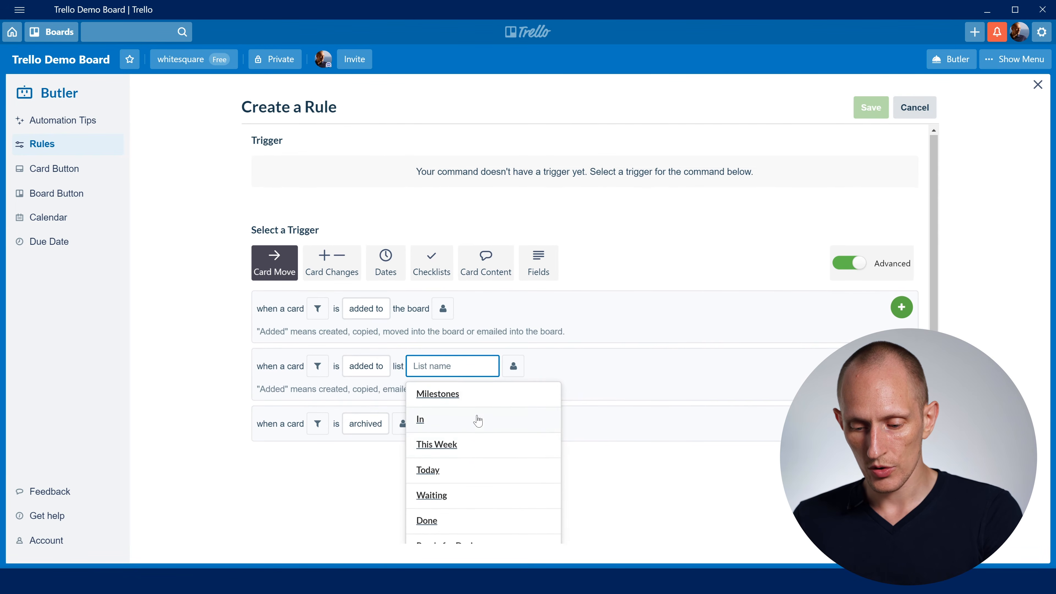
{"action": "scroll", "coordinate": [458, 458], "scroll_direction": "down", "scroll_amount": 1}
{"action": "left_click", "coordinate": [471, 505]}
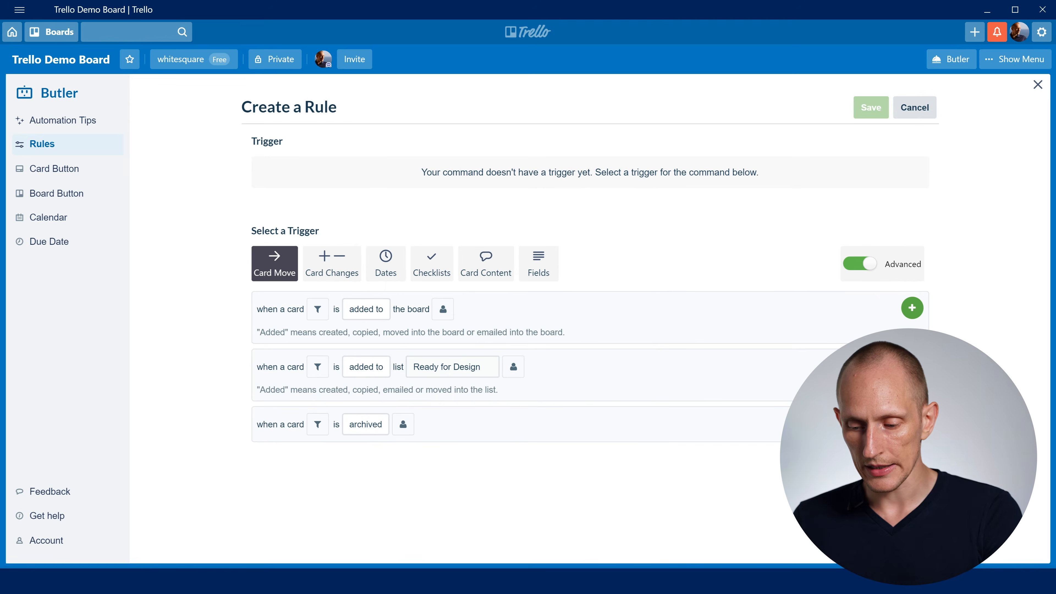
{"action": "left_click", "coordinate": [912, 366]}
- Add an action copying the Blog Post Design Checklist from card "*** Checklist Templates" to the card, and save the rule
{"action": "left_click", "coordinate": [417, 316]}
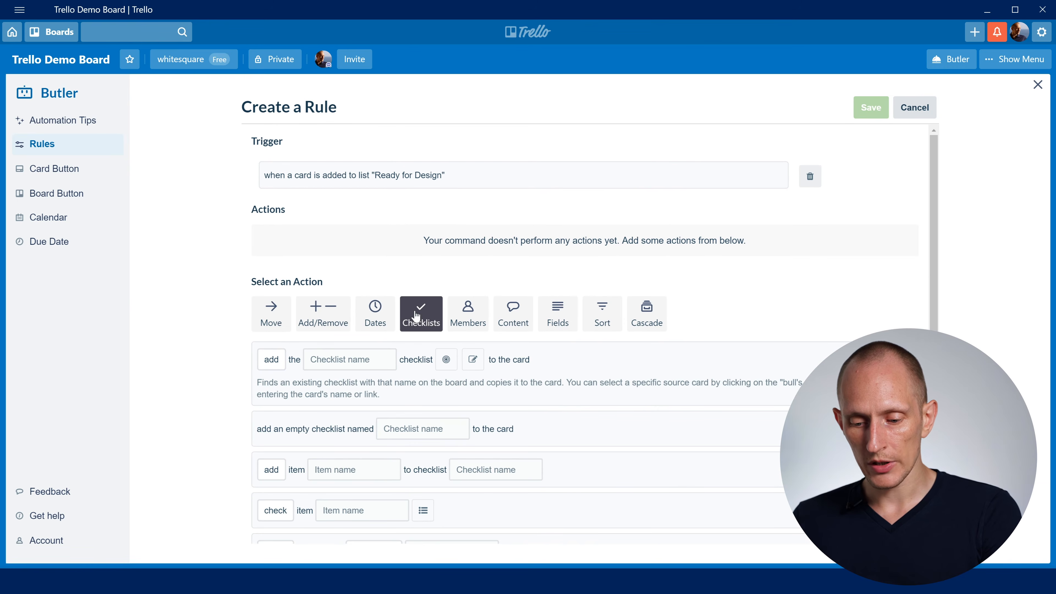
{"action": "left_click", "coordinate": [332, 359]}
{"action": "type", "text": "Post Design Checklist"}
{"action": "left_click", "coordinate": [444, 362]}
{"action": "left_click", "coordinate": [539, 366]}
{"action": "type", "text": "*"}
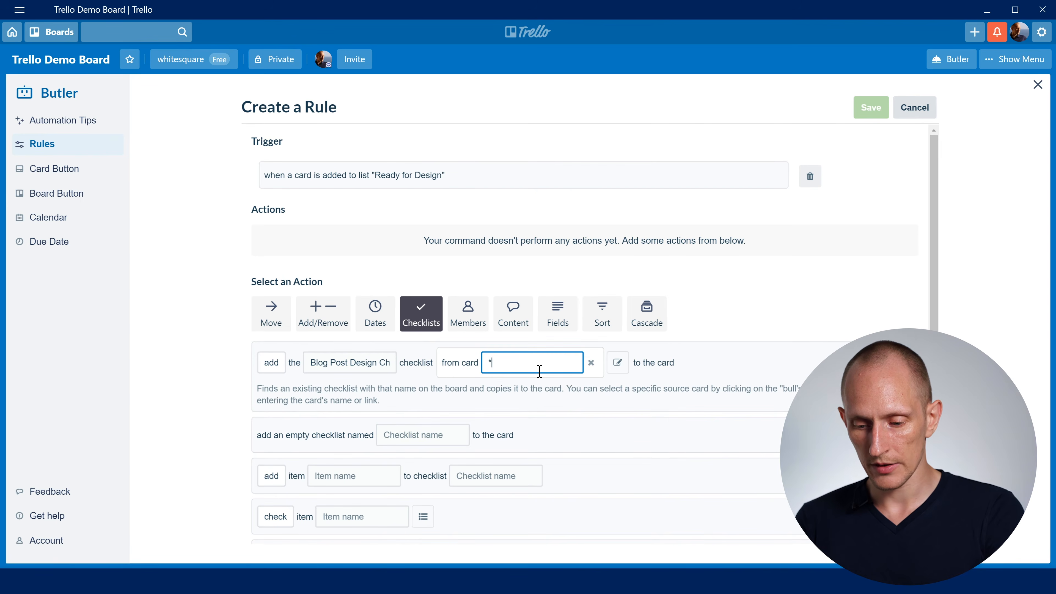
{"action": "type", "text": "**"}
{"action": "type", "text": "Checklist Templates"}
{"action": "left_click", "coordinate": [912, 363]}
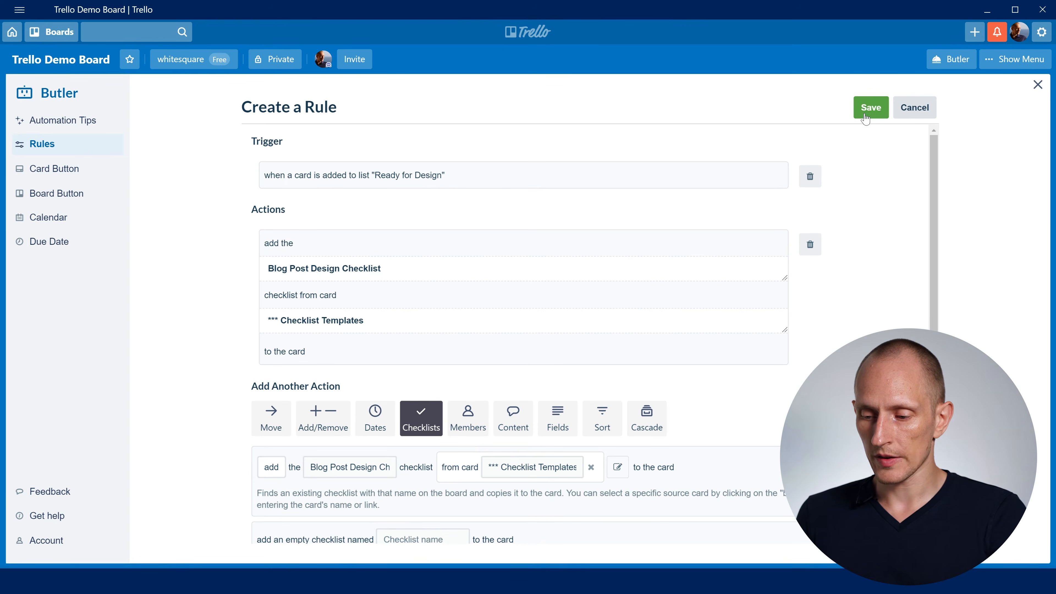
{"action": "left_click", "coordinate": [865, 115]}
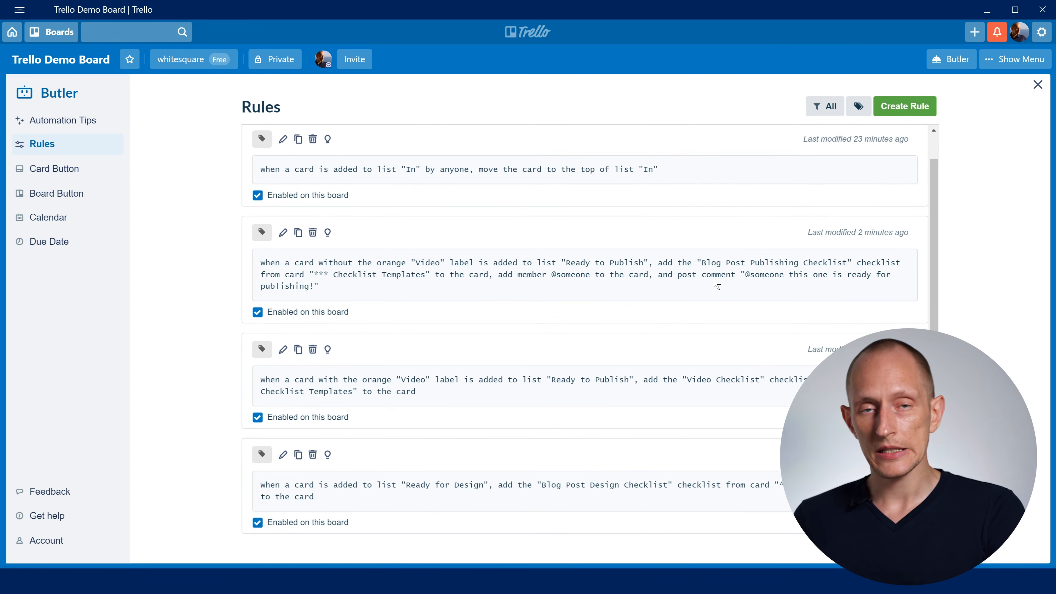
- Create another rule triggered when checklist "Blog Post Design Checklist" is completed in a card
{"action": "left_click", "coordinate": [902, 107]}
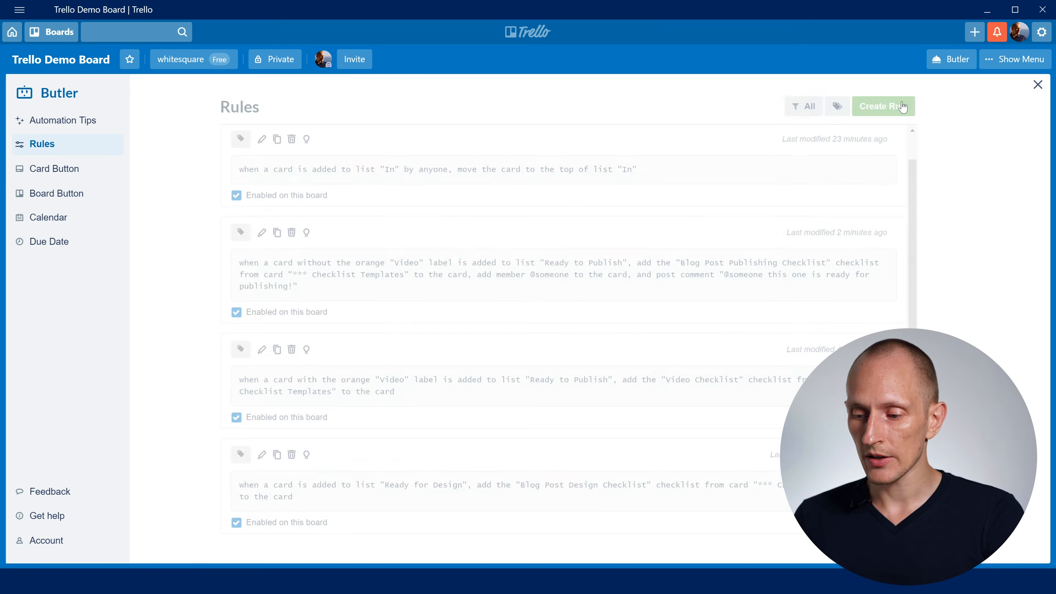
{"action": "left_click", "coordinate": [548, 220]}
{"action": "left_click", "coordinate": [432, 266]}
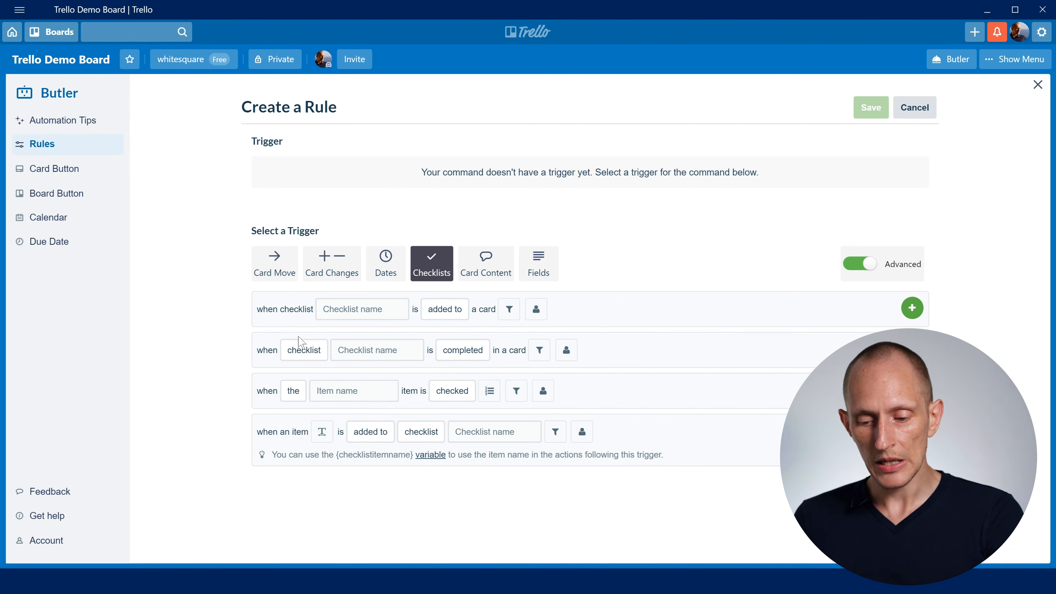
{"action": "left_click", "coordinate": [304, 350]}
{"action": "left_click", "coordinate": [371, 349]}
{"action": "type", "text": "Post Design Checklist"}
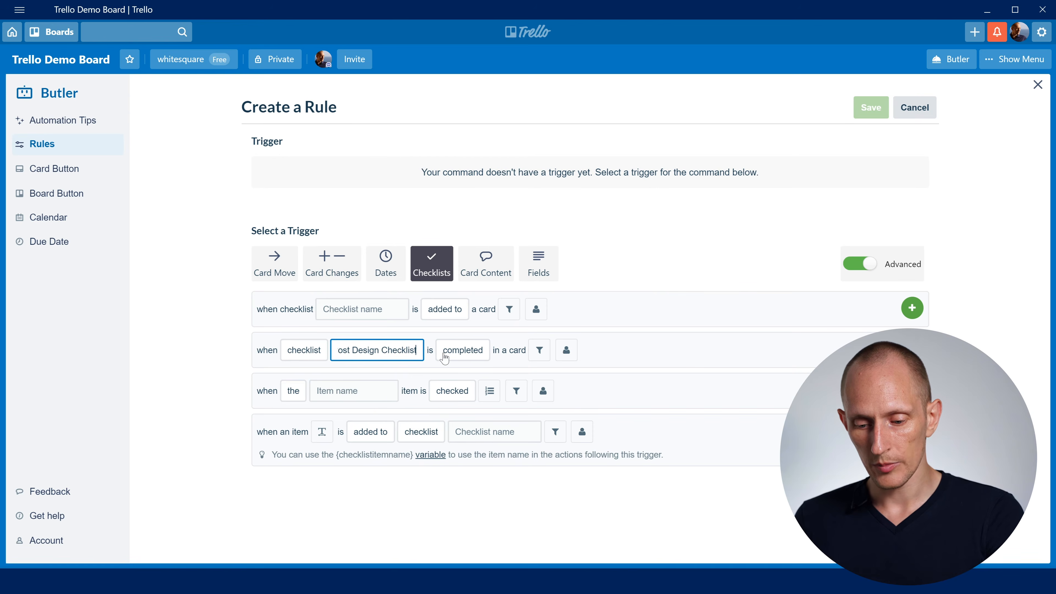
{"action": "mouse_move", "coordinate": [467, 356]}
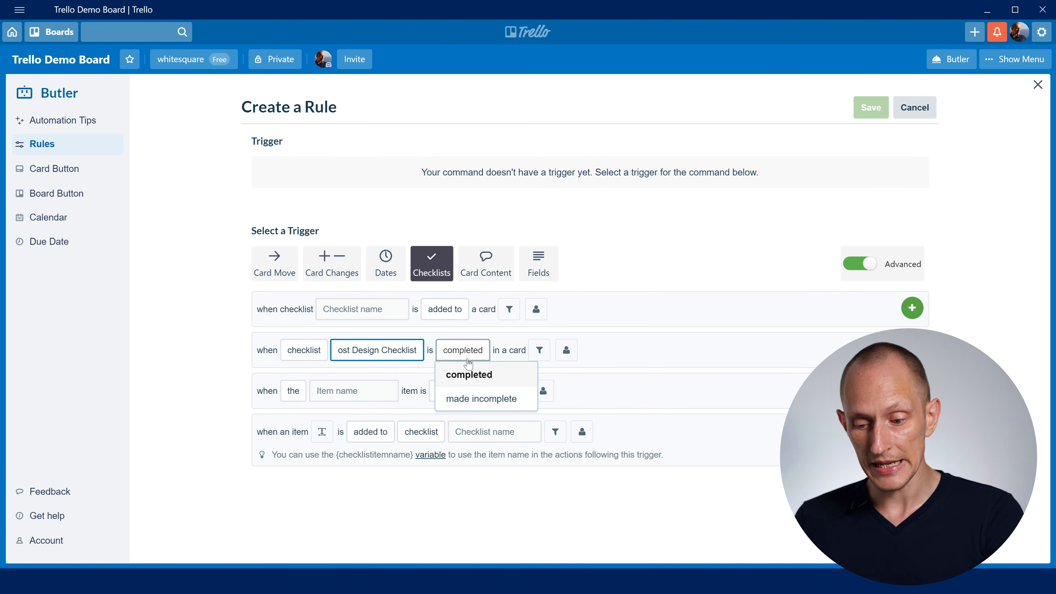
{"action": "left_click", "coordinate": [638, 334]}
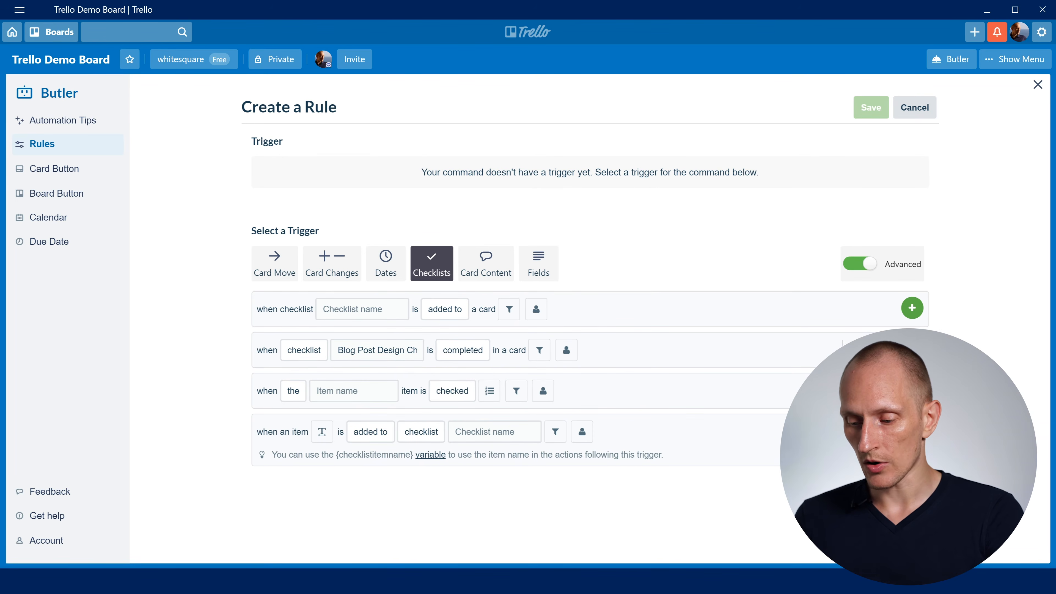
{"action": "left_click", "coordinate": [912, 349]}
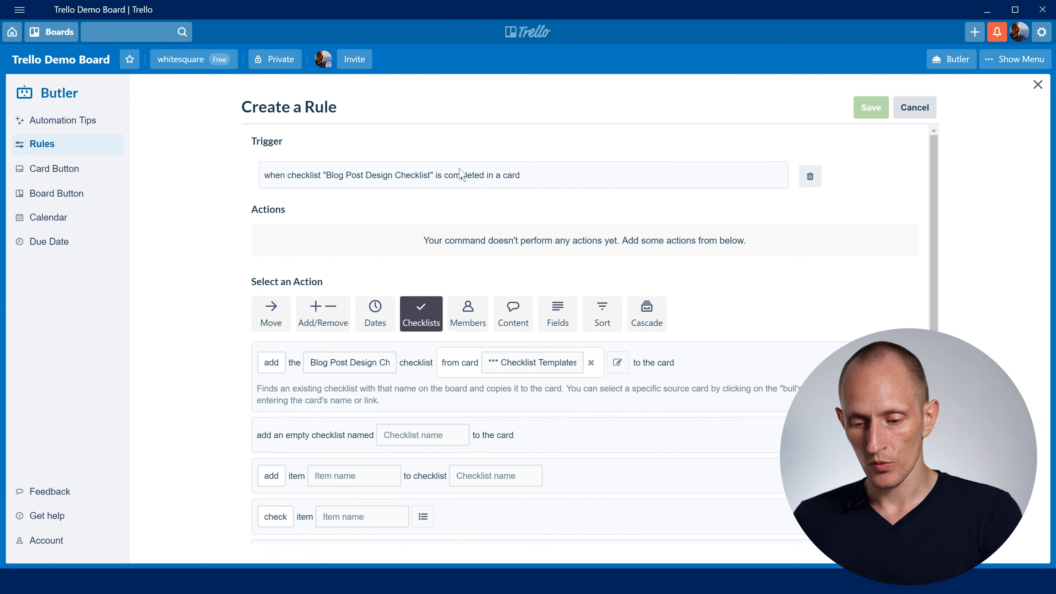
- Set up a move action that sends the card to the top of list Ready to Publish
{"action": "scroll", "coordinate": [540, 250], "scroll_direction": "down", "scroll_amount": 2}
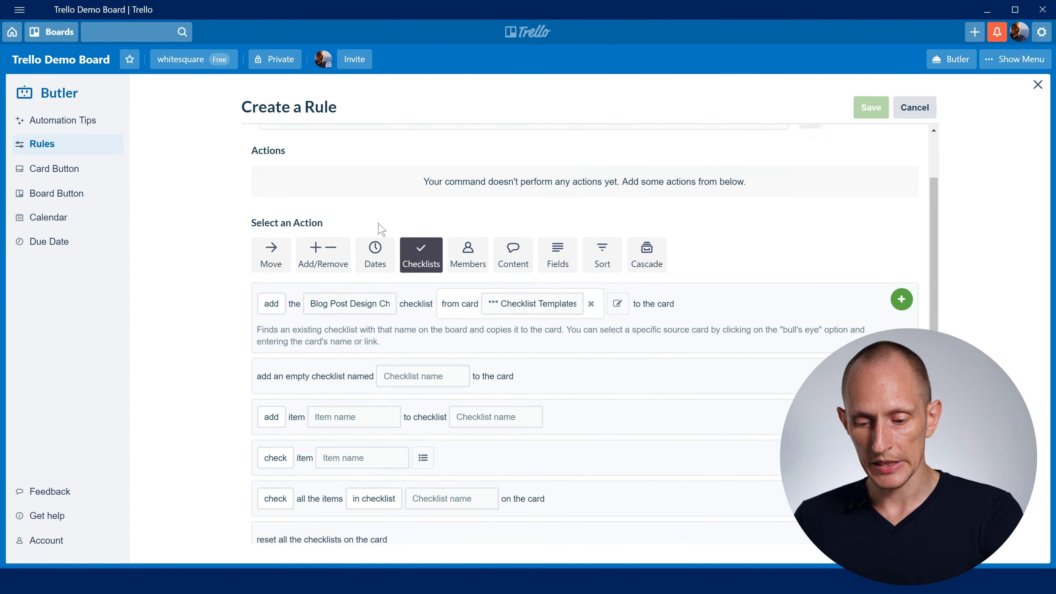
{"action": "left_click", "coordinate": [268, 254]}
{"action": "left_click", "coordinate": [380, 401]}
{"action": "left_click", "coordinate": [373, 397]}
{"action": "left_click", "coordinate": [361, 367]}
{"action": "left_click", "coordinate": [436, 359]}
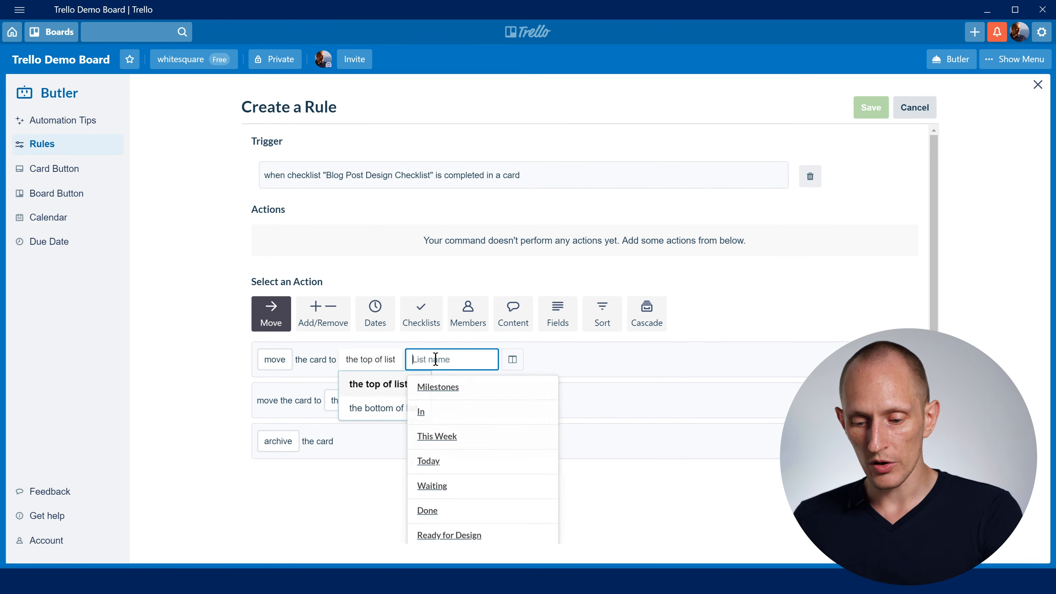
{"action": "scroll", "coordinate": [482, 440], "scroll_direction": "down", "scroll_amount": 1}
{"action": "scroll", "coordinate": [492, 464], "scroll_direction": "down", "scroll_amount": 1}
{"action": "left_click", "coordinate": [457, 528]}
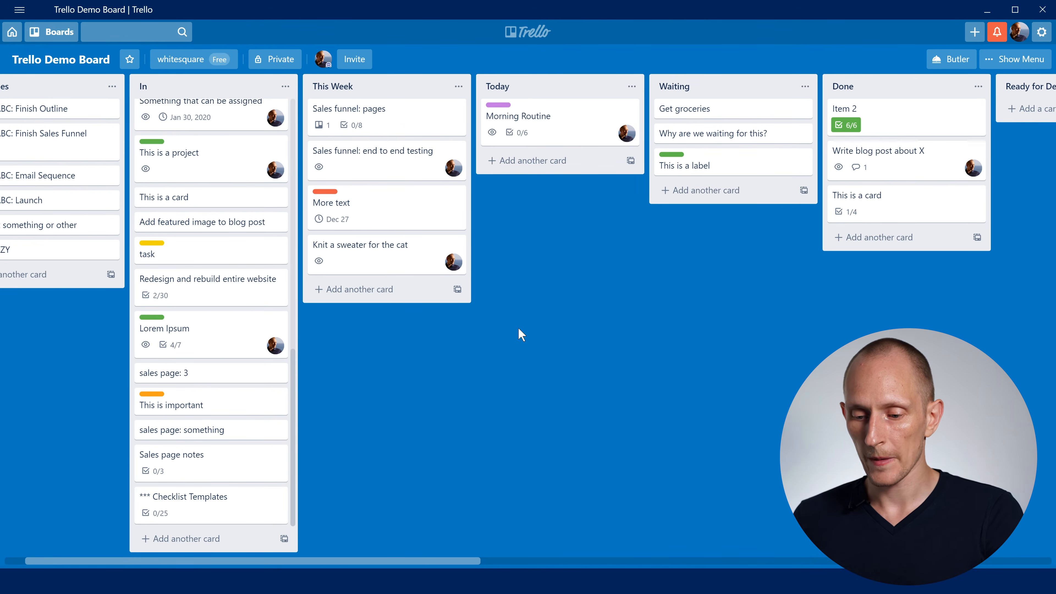
- Move the Demo card from the Done list to Ready for Design and open it
{"action": "left_click_drag", "start_coordinate": [472, 557], "coordinate": [735, 536]}
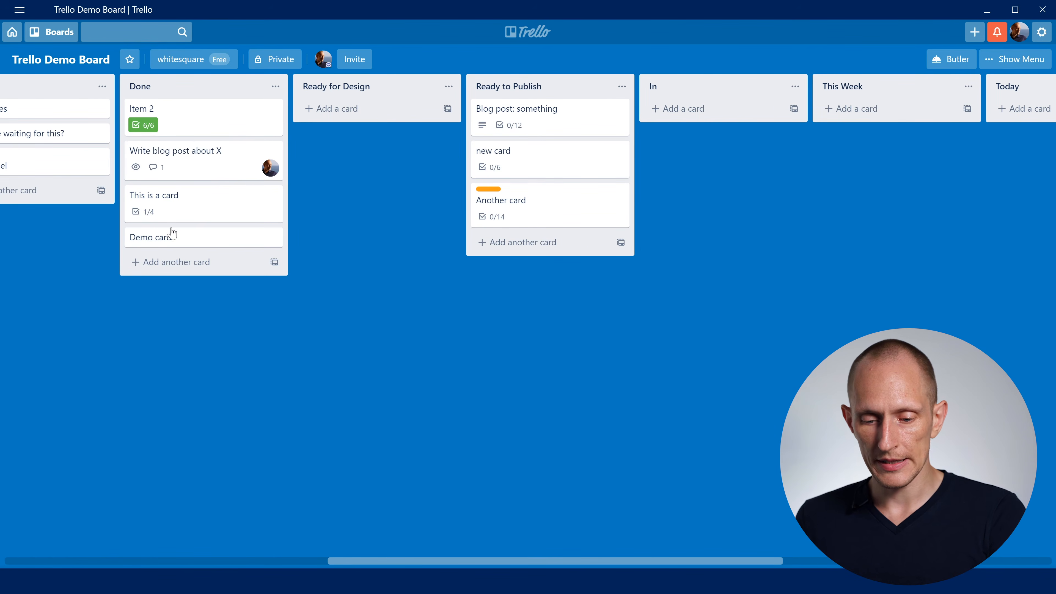
{"action": "left_click_drag", "start_coordinate": [165, 239], "coordinate": [343, 110]}
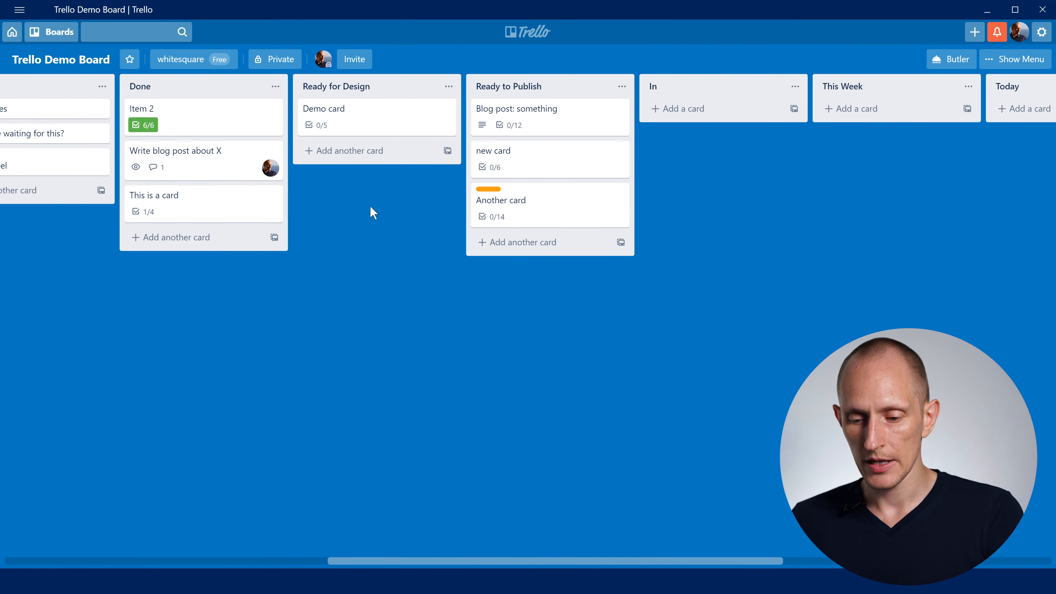
{"action": "left_click", "coordinate": [378, 125]}
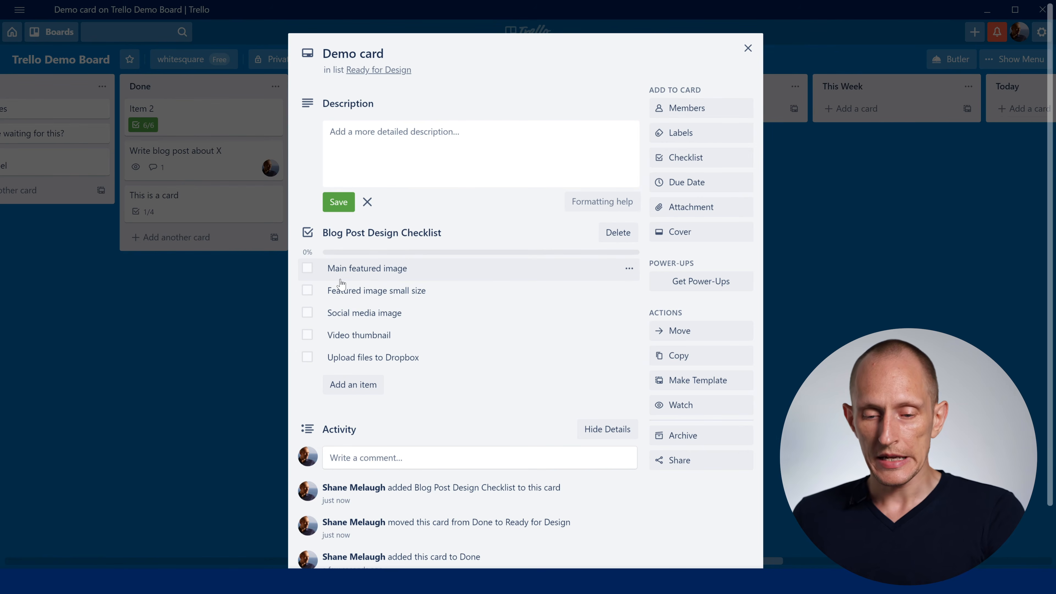
- Check off all five Blog Post Design Checklist items, review the Demo card's list and checklists, and close the card
{"action": "left_click", "coordinate": [307, 268]}
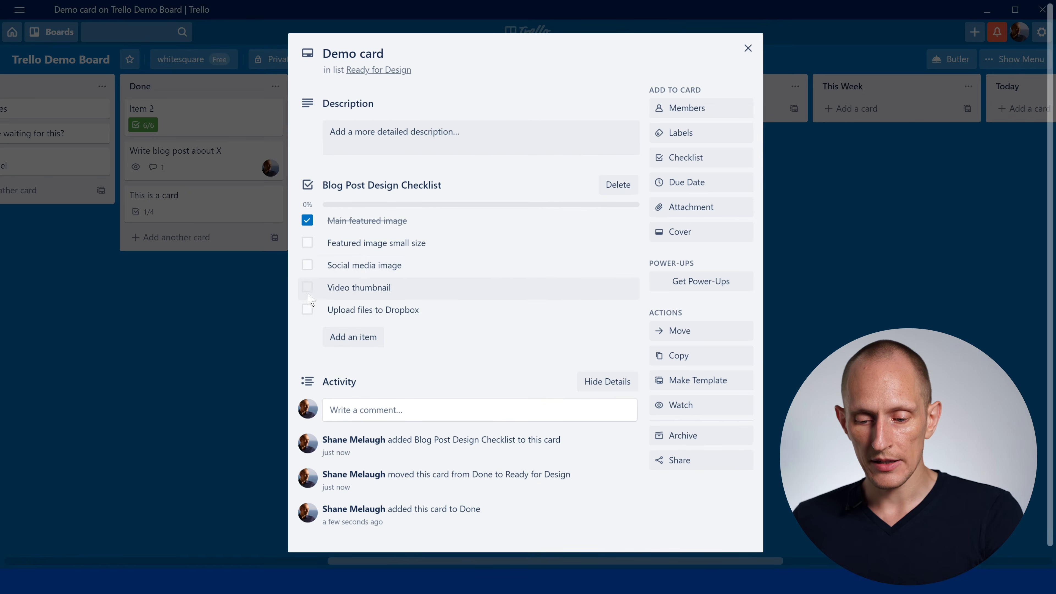
{"action": "left_click", "coordinate": [307, 243]}
{"action": "left_click", "coordinate": [307, 265]}
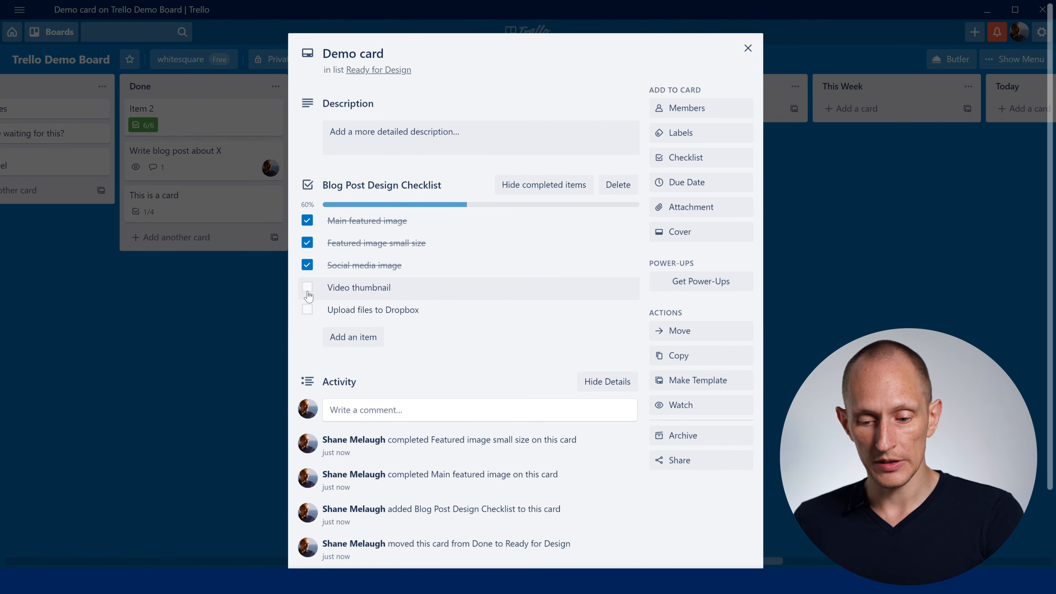
{"action": "left_click", "coordinate": [307, 287]}
{"action": "left_click", "coordinate": [307, 310]}
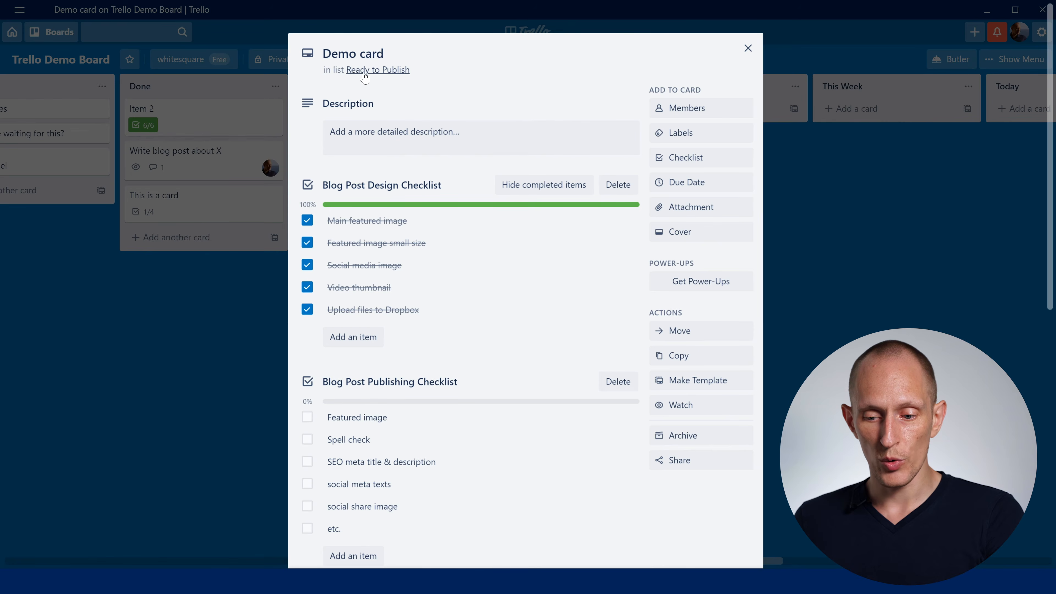
{"action": "scroll", "coordinate": [511, 229], "scroll_direction": "down", "scroll_amount": 5}
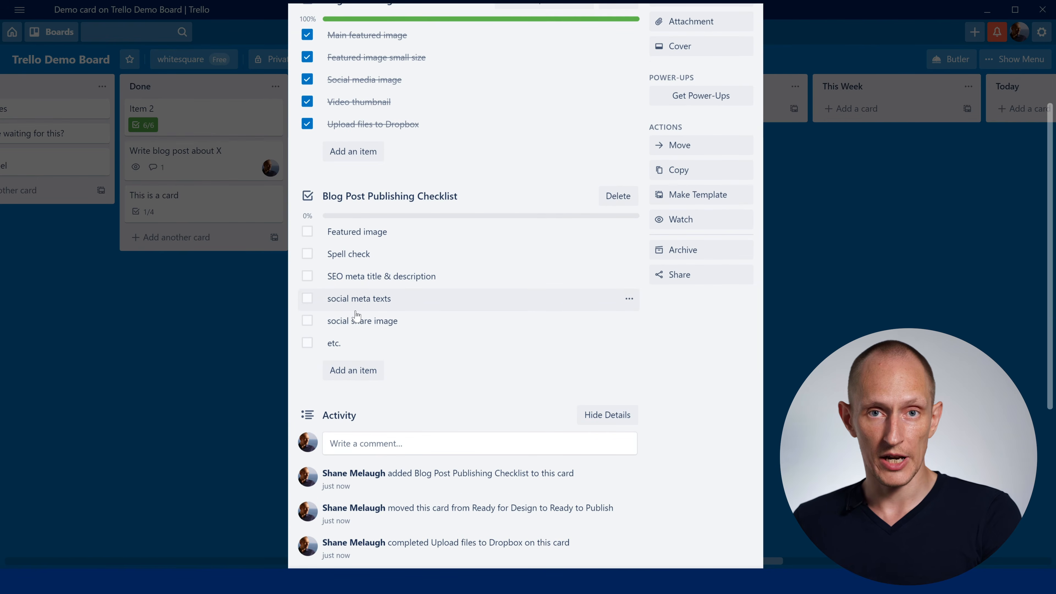
{"action": "left_click", "coordinate": [217, 296]}
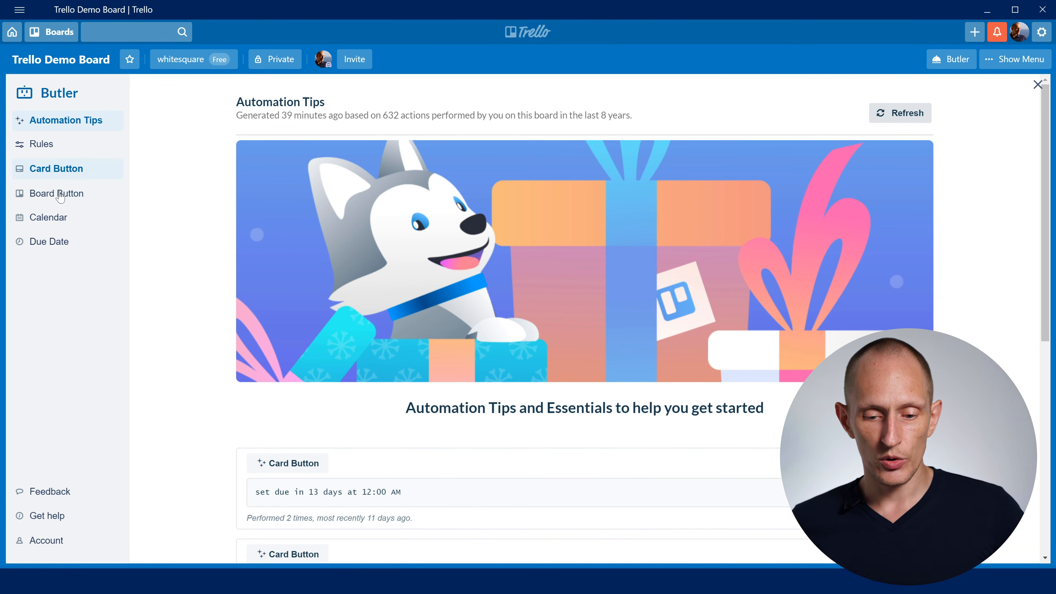
- Create a Butler board button titled "Sort by Date" with the upward-arrow sort icon
{"action": "left_click", "coordinate": [70, 193]}
{"action": "left_click", "coordinate": [895, 106]}
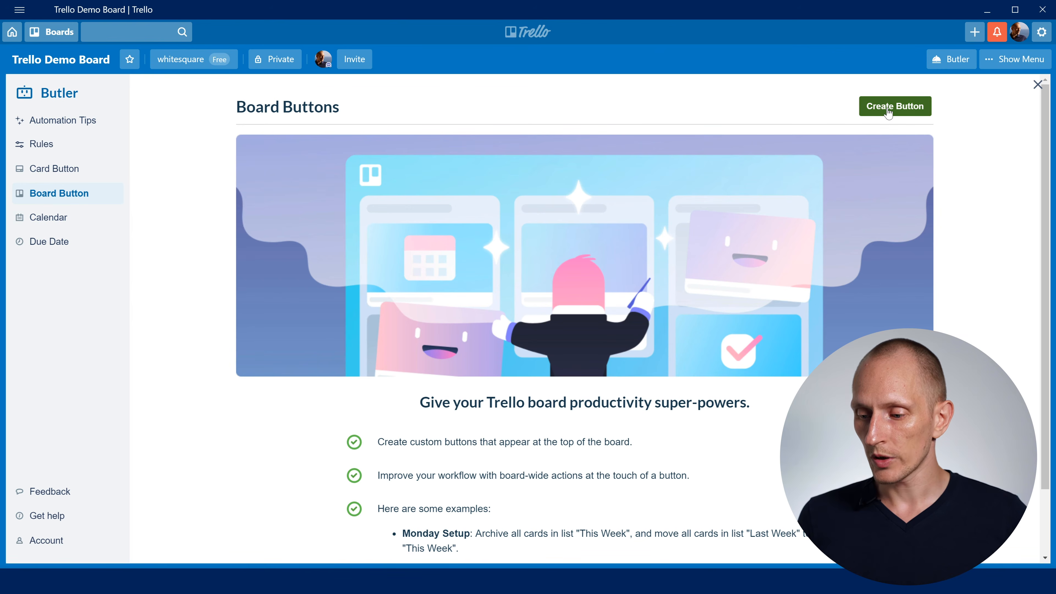
{"action": "left_click", "coordinate": [358, 161]}
{"action": "type", "text": "Sort by Da"}
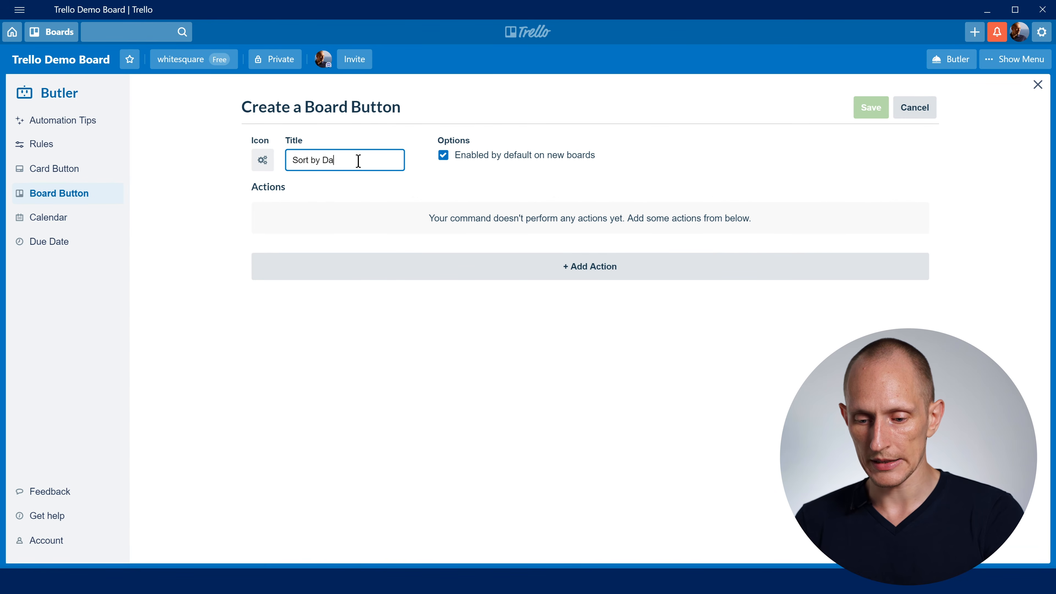
{"action": "left_click", "coordinate": [263, 162]}
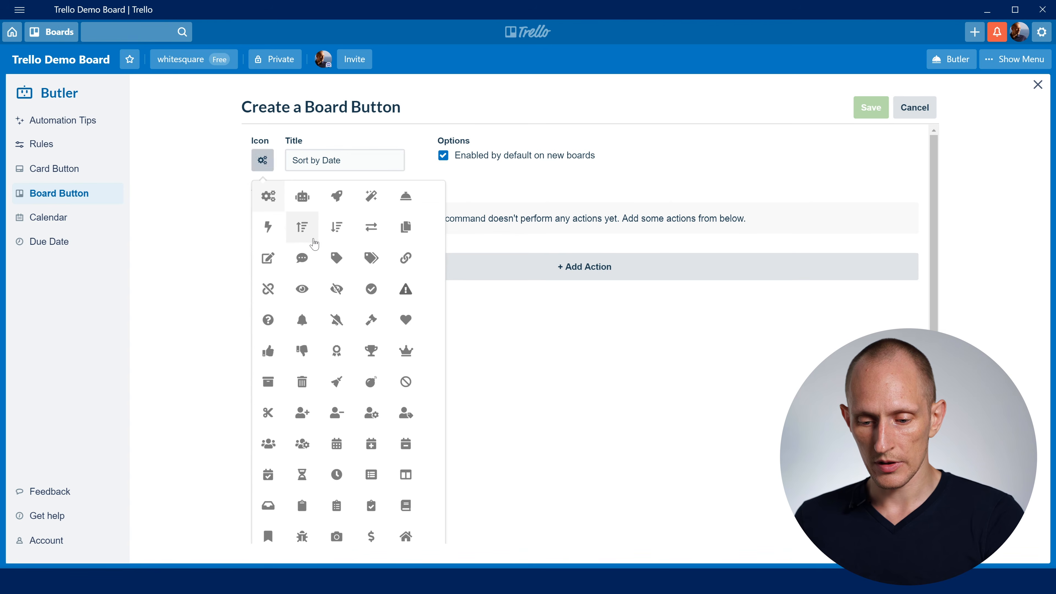
{"action": "left_click", "coordinate": [302, 227]}
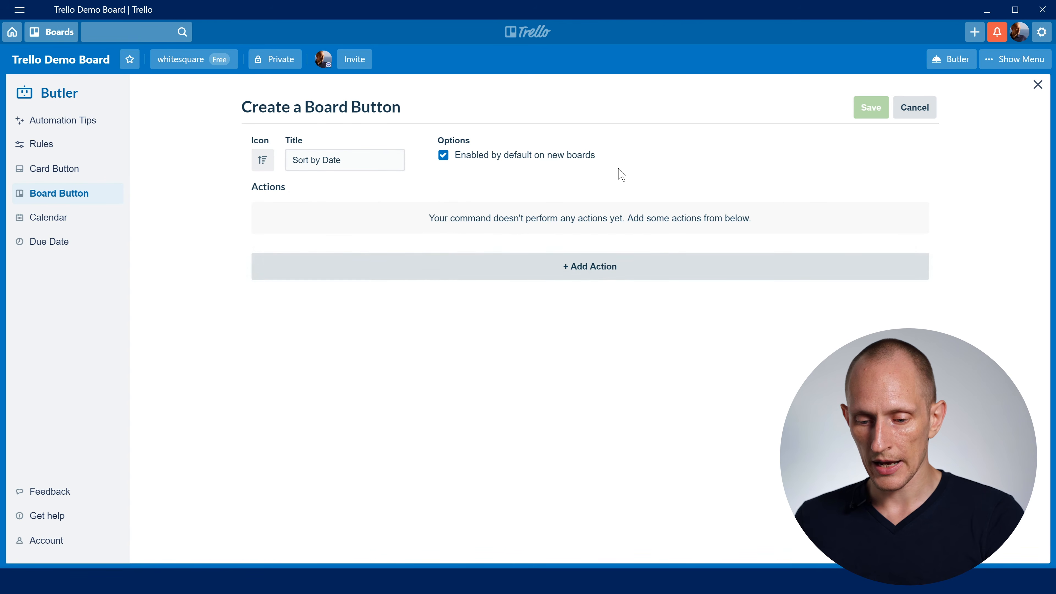
- Add an action sorting the cards in list In by due date ascending, save the board button, and close Butler
{"action": "left_click", "coordinate": [613, 272]}
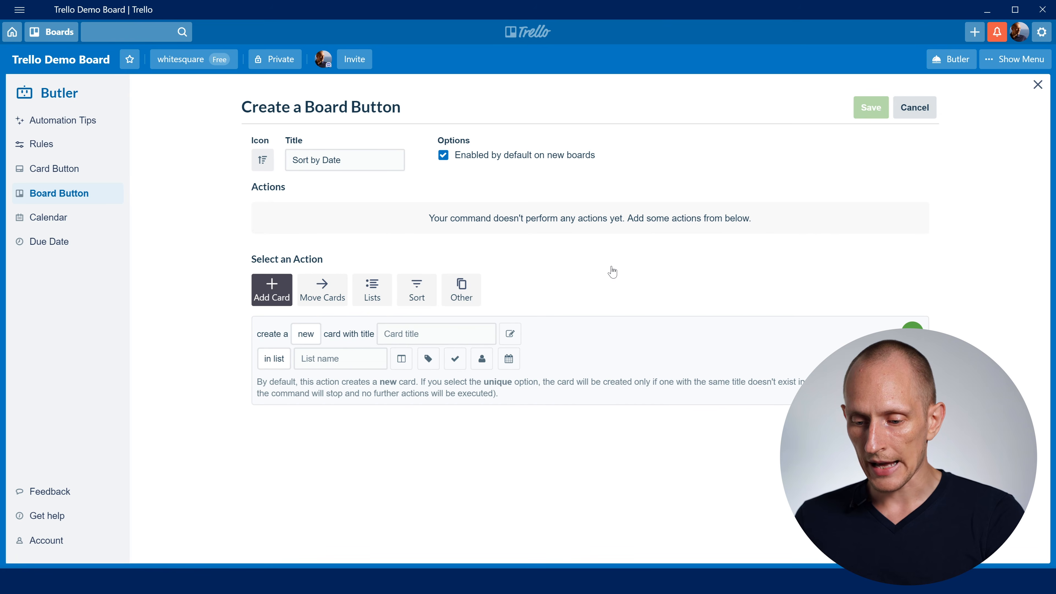
{"action": "left_click", "coordinate": [415, 292]}
{"action": "left_click", "coordinate": [376, 333]}
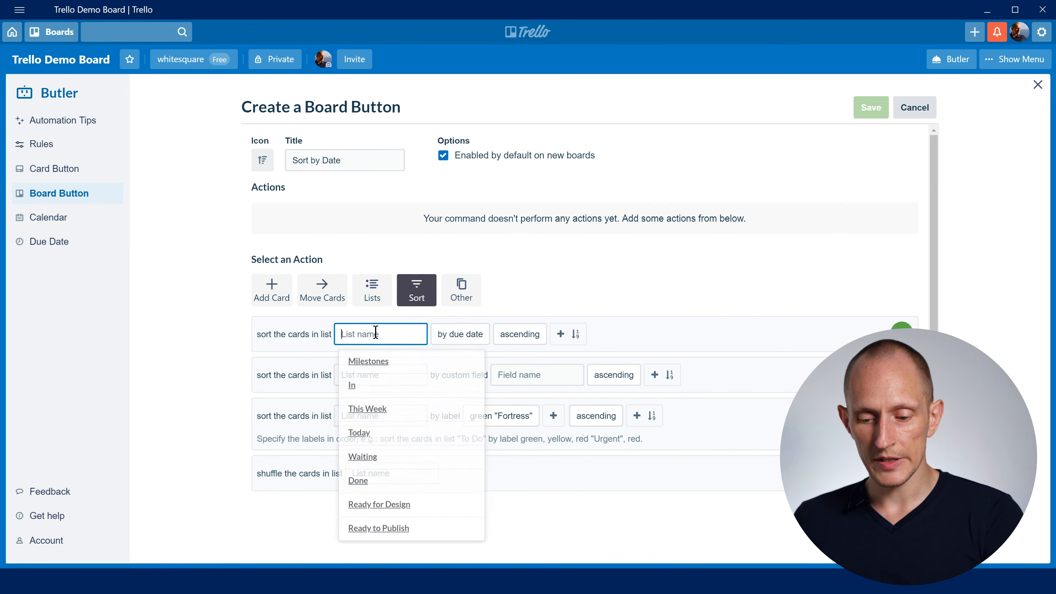
{"action": "left_click", "coordinate": [379, 389]}
{"action": "left_click", "coordinate": [460, 334]}
{"action": "left_click", "coordinate": [467, 358]}
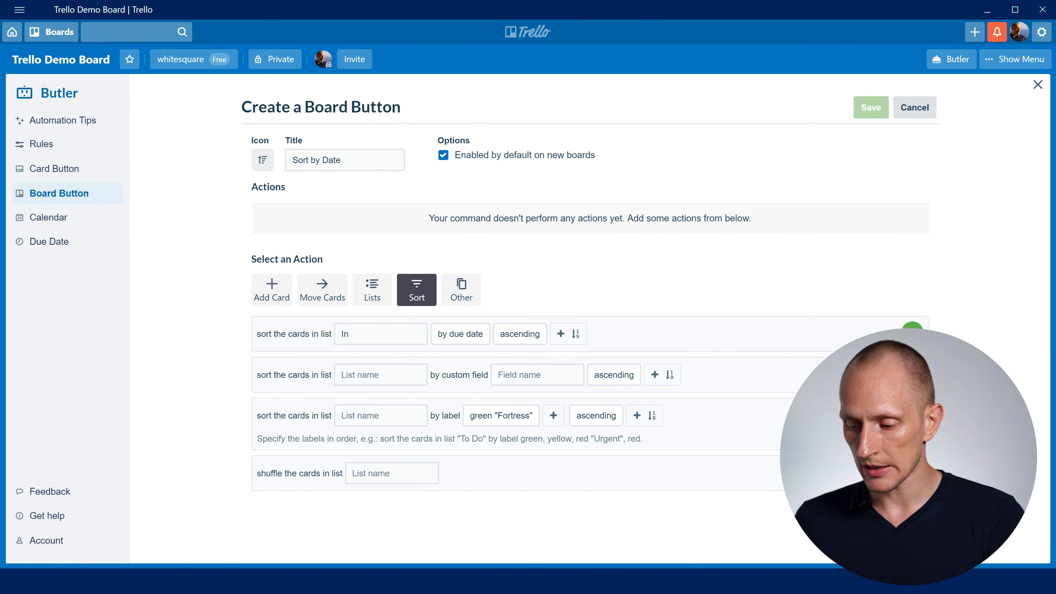
{"action": "left_click", "coordinate": [887, 112]}
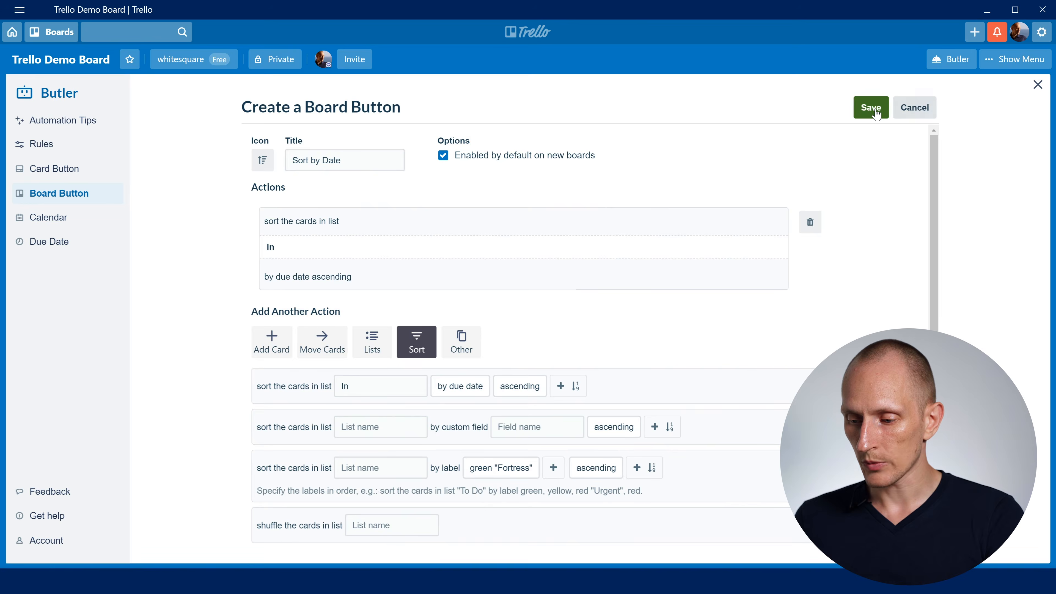
{"action": "left_click", "coordinate": [1038, 86]}
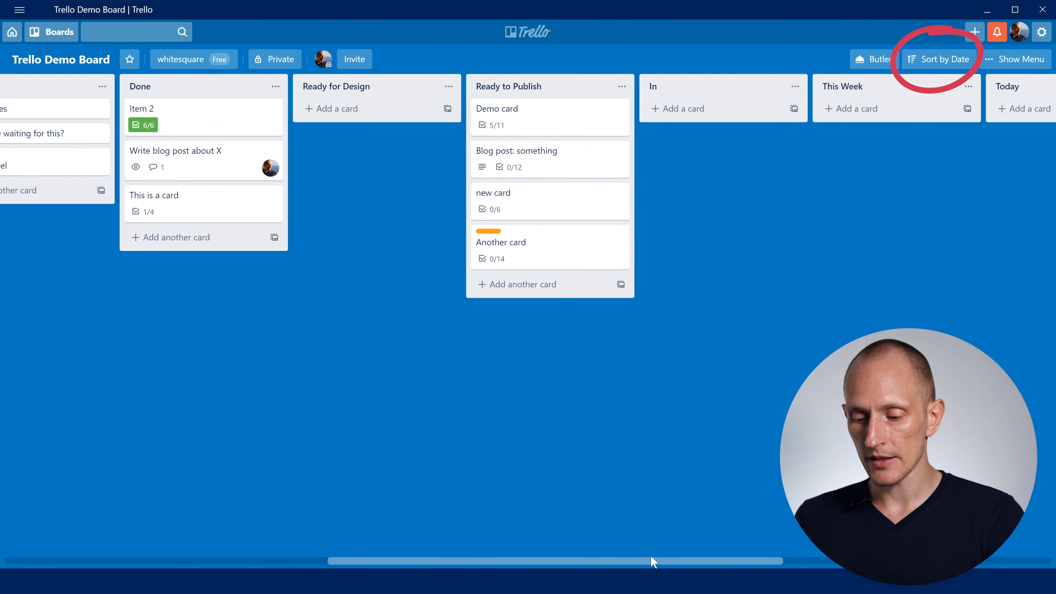
- Run the Sort by Date board button on the board's In list
{"action": "left_click_drag", "start_coordinate": [479, 561], "coordinate": [121, 555]}
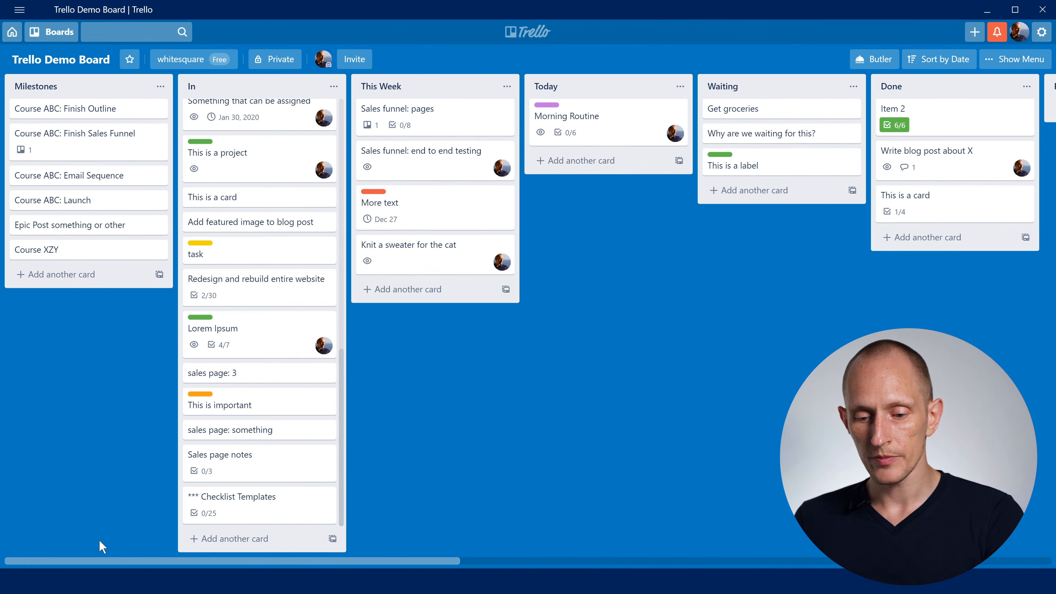
{"action": "scroll", "coordinate": [246, 278], "scroll_direction": "up", "scroll_amount": 10}
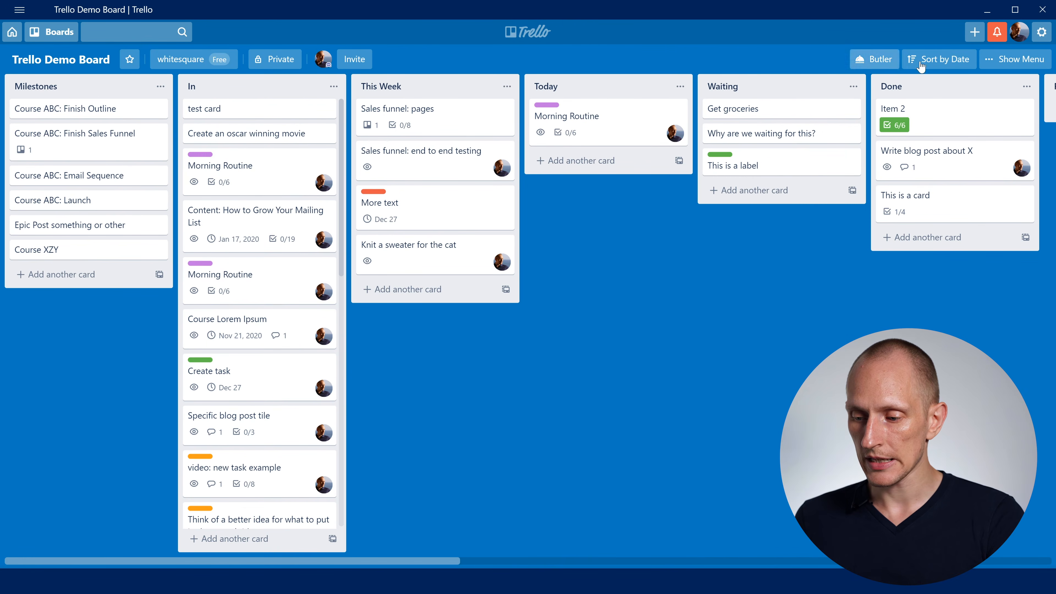
{"action": "left_click", "coordinate": [910, 66]}
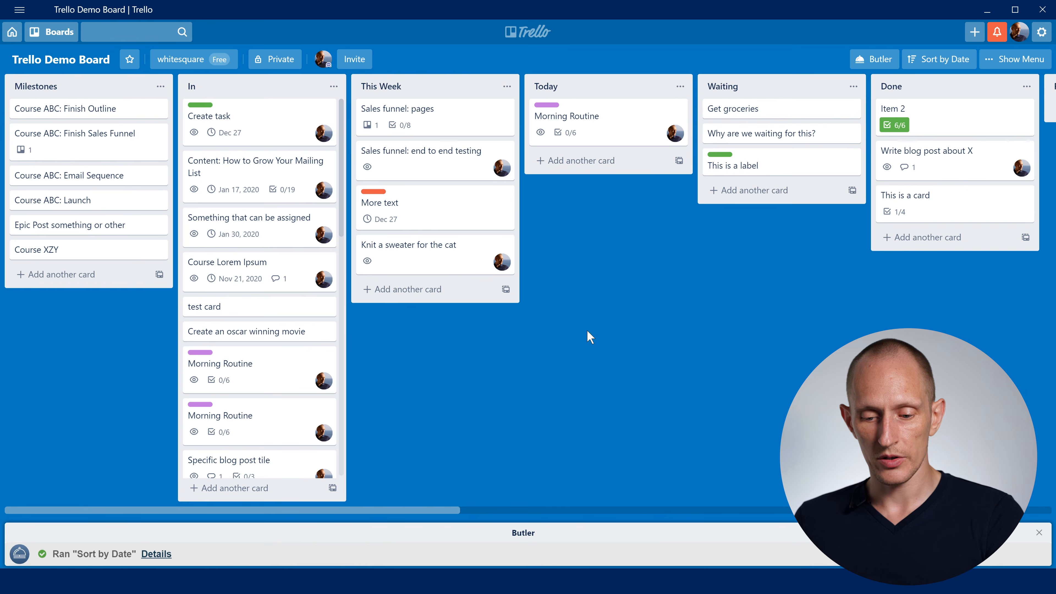
- Start a new Butler card button and title it "I Got This!"
{"action": "left_click", "coordinate": [874, 60]}
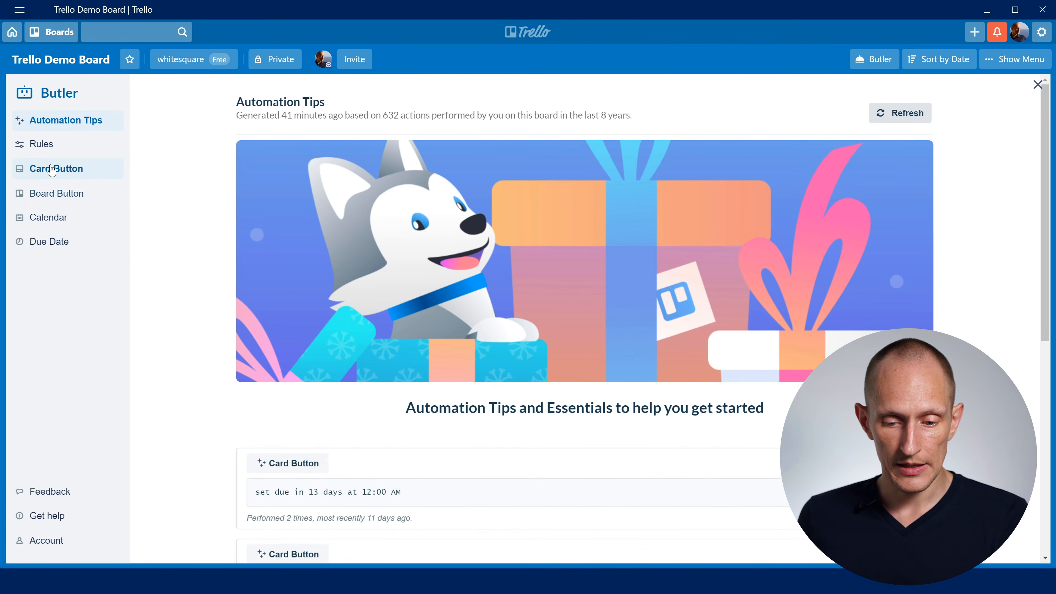
{"action": "left_click", "coordinate": [67, 169]}
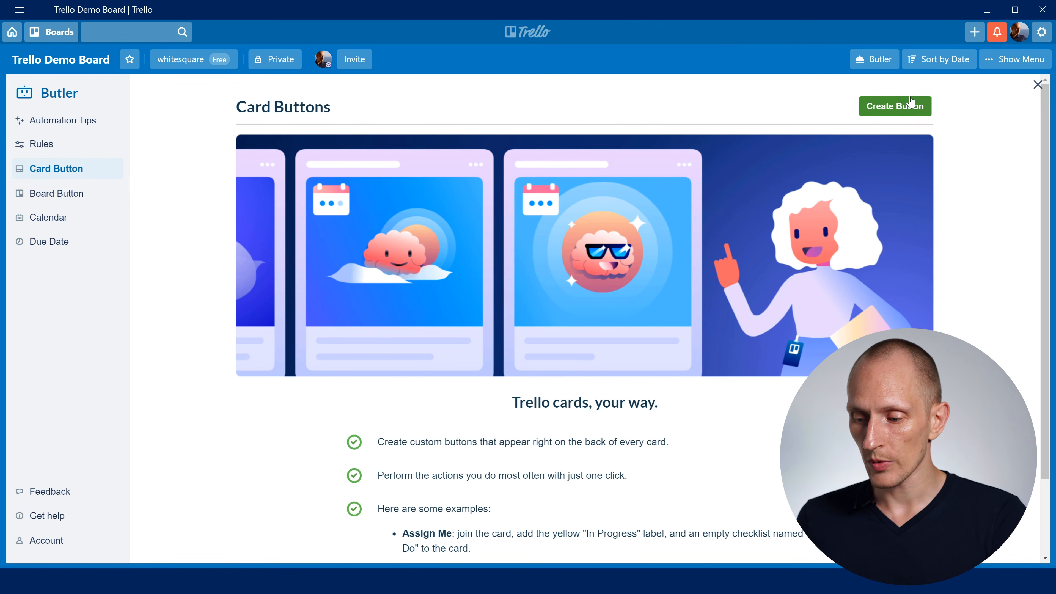
{"action": "left_click", "coordinate": [917, 109]}
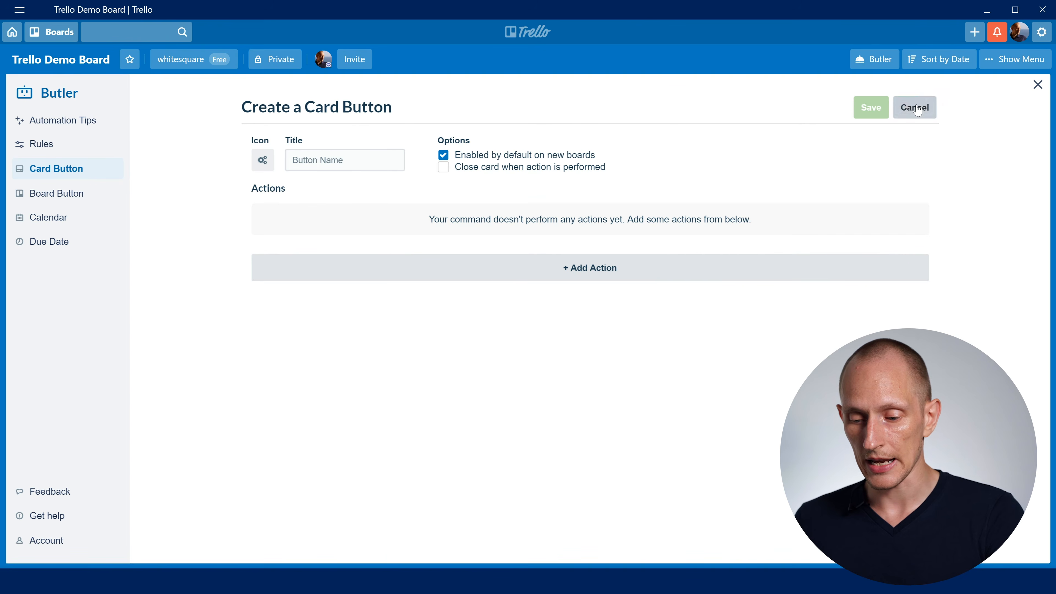
{"action": "left_click", "coordinate": [307, 159]}
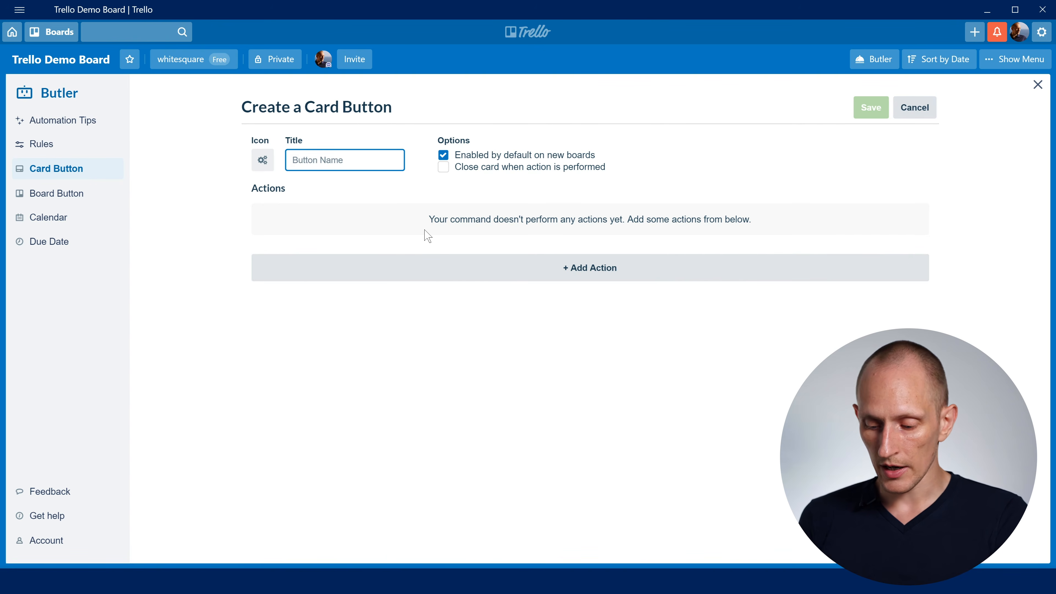
{"action": "type", "text": "I Got This!"}
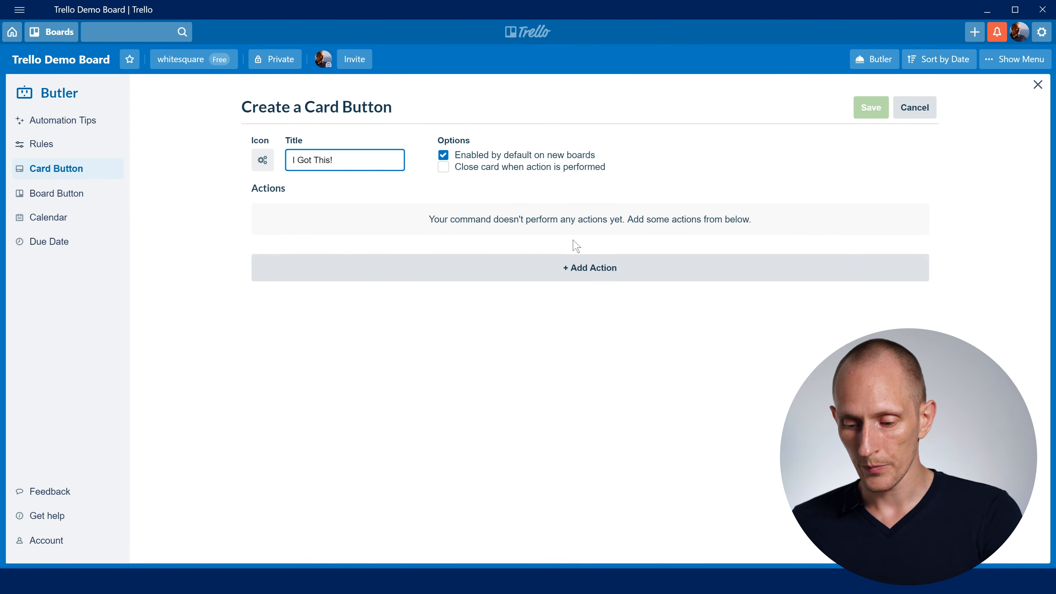
- Add a member action to the card button that joins the card
{"action": "left_click", "coordinate": [605, 269]}
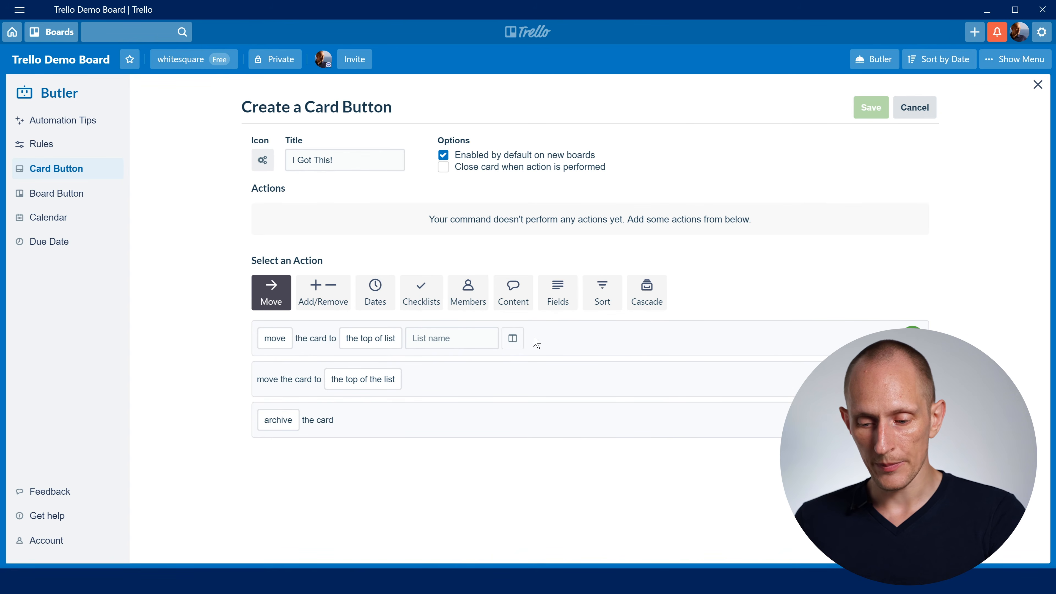
{"action": "left_click", "coordinate": [468, 300]}
{"action": "left_click", "coordinate": [279, 345]}
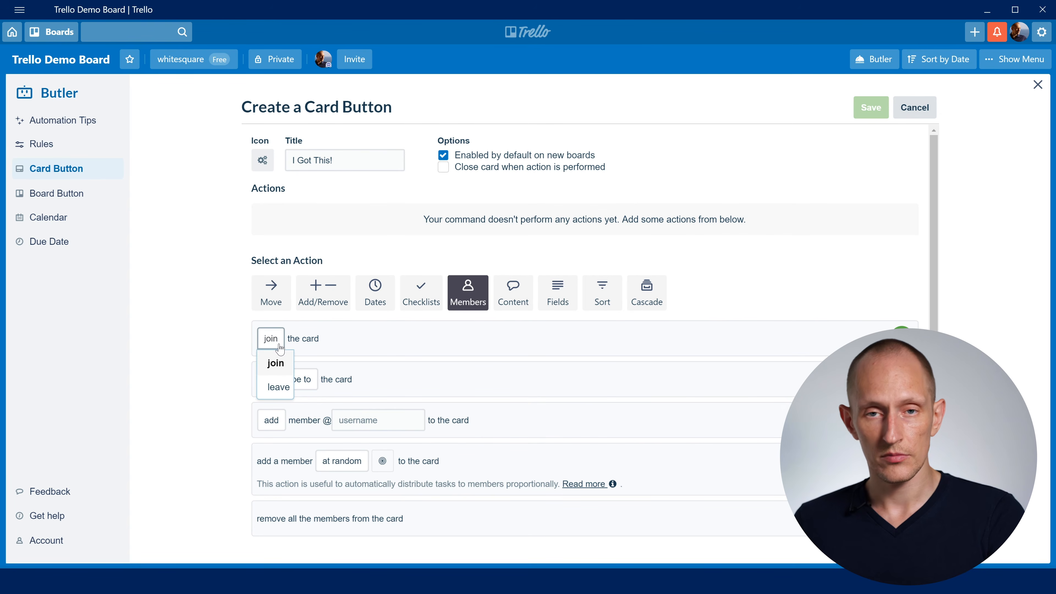
{"action": "left_click", "coordinate": [477, 343]}
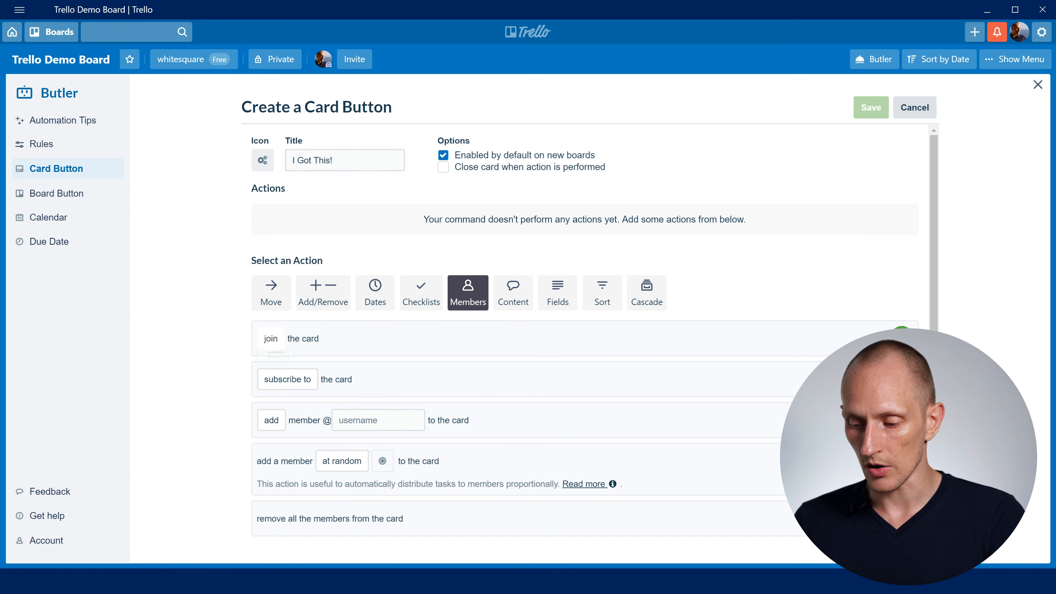
{"action": "left_click", "coordinate": [901, 338]}
- Add an action posting the comment "I got this one!", save the card button, and close Butler
{"action": "left_click", "coordinate": [514, 293]}
{"action": "scroll", "coordinate": [341, 441], "scroll_direction": "down", "scroll_amount": 5}
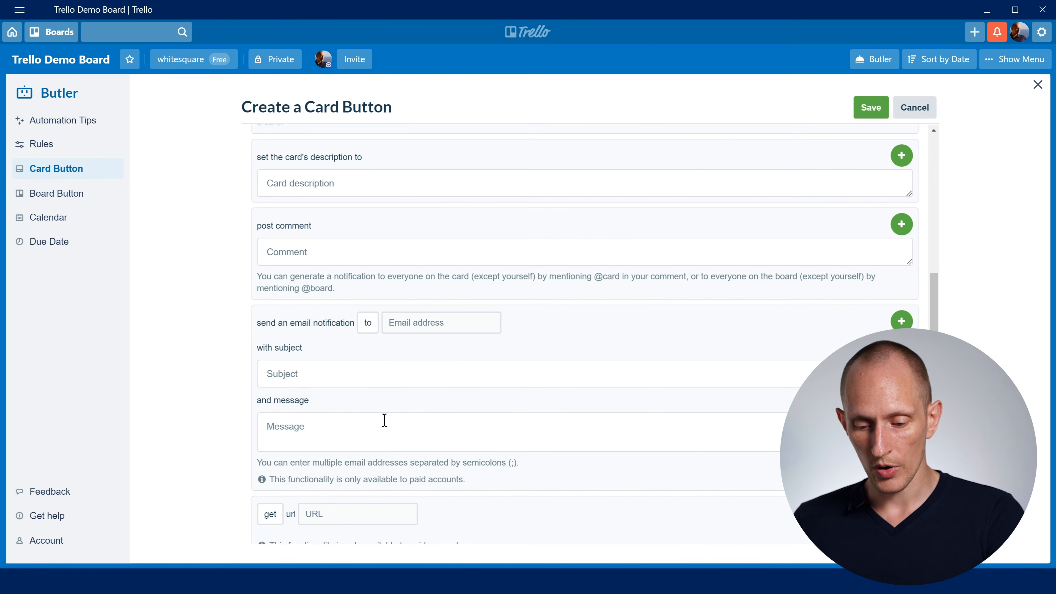
{"action": "scroll", "coordinate": [372, 392], "scroll_direction": "up", "scroll_amount": 2}
{"action": "left_click", "coordinate": [369, 384]}
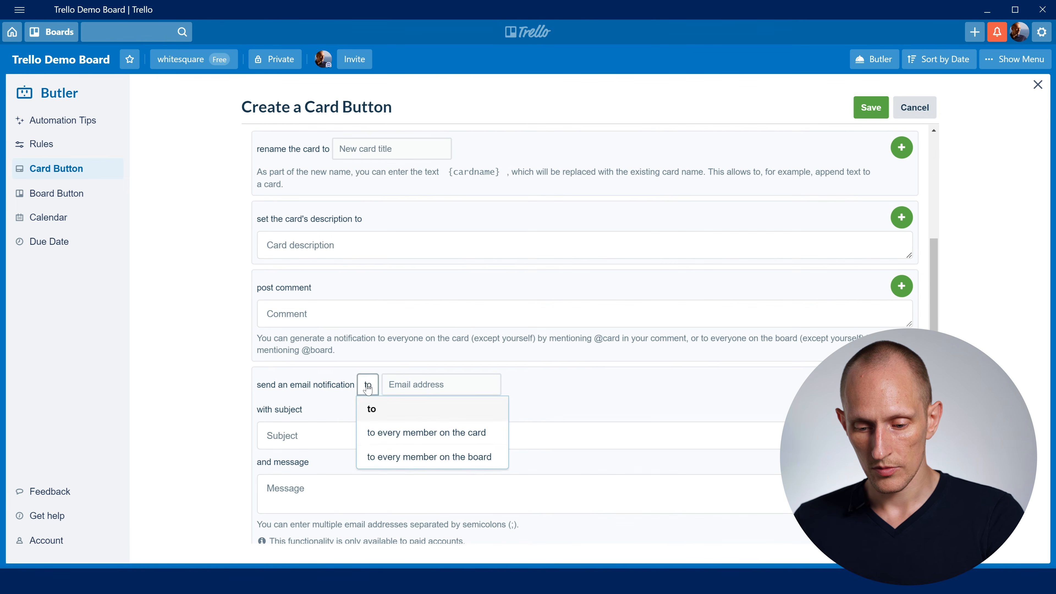
{"action": "left_click", "coordinate": [322, 314]}
{"action": "type", "text": "I got this one!"}
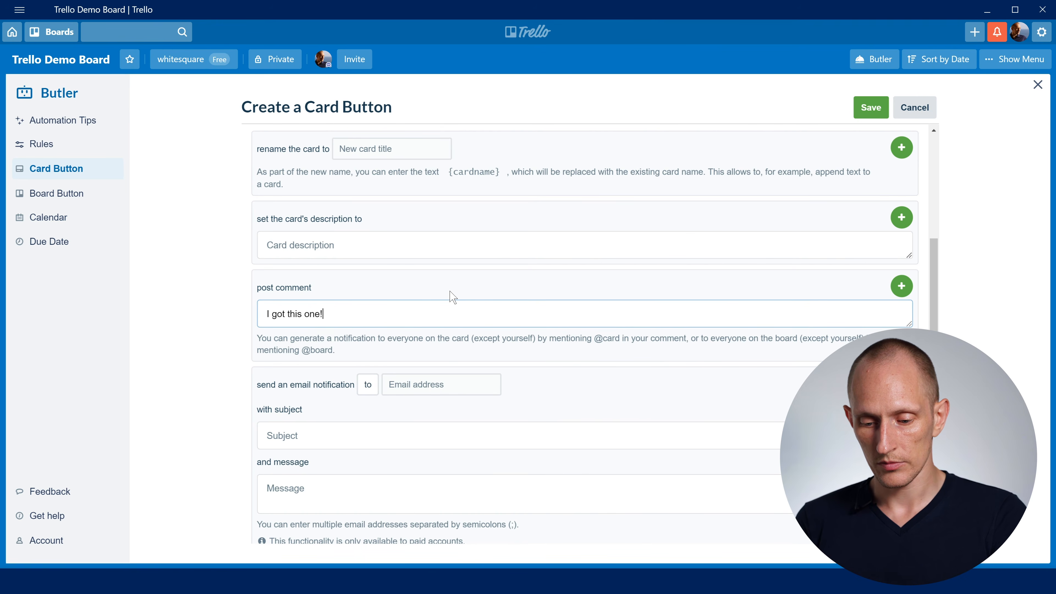
{"action": "left_click", "coordinate": [901, 285]}
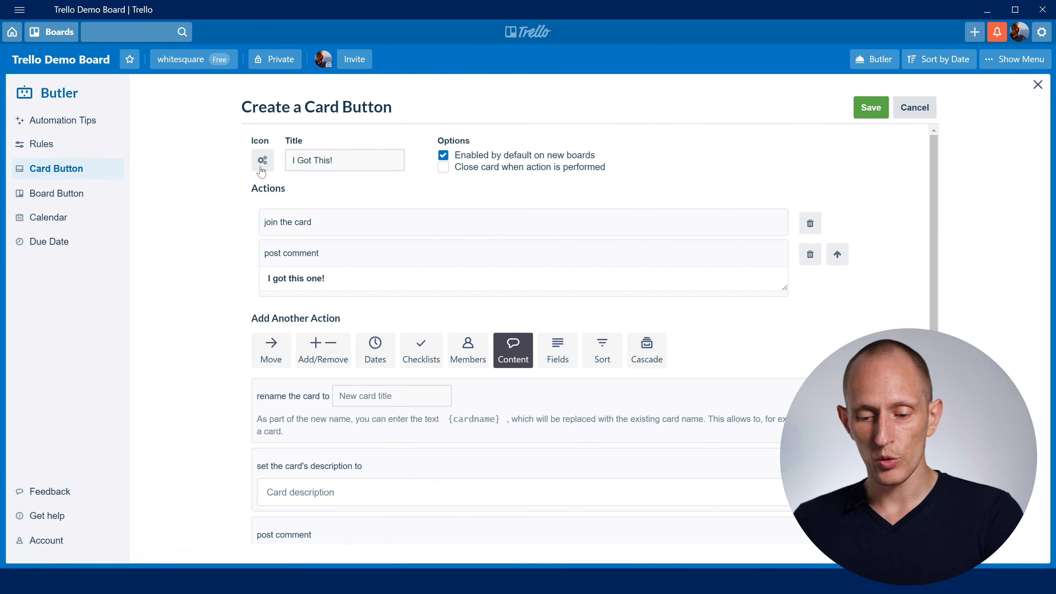
{"action": "left_click", "coordinate": [871, 109]}
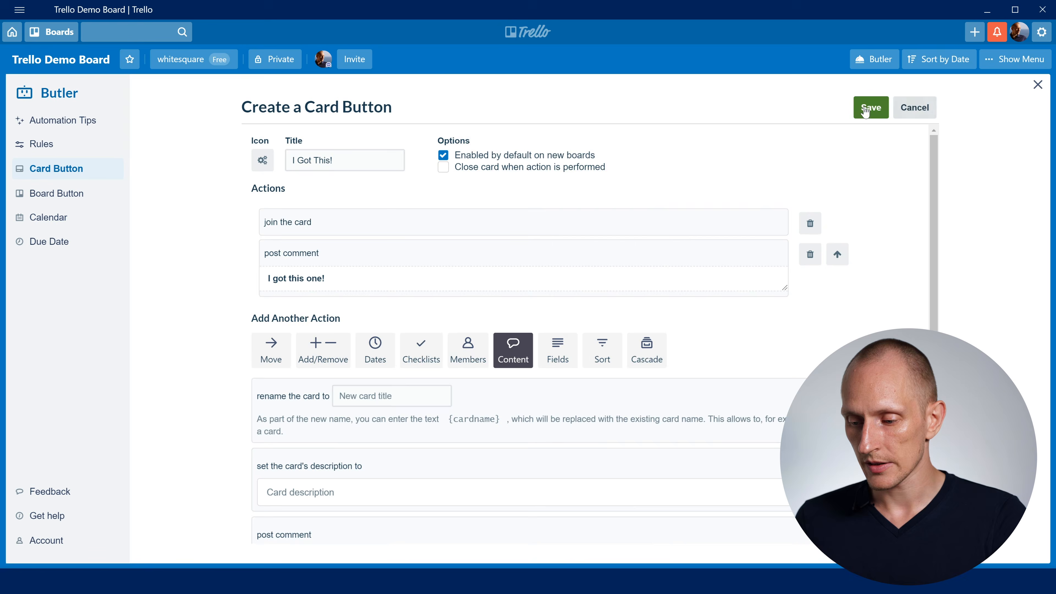
{"action": "left_click", "coordinate": [1038, 85]}
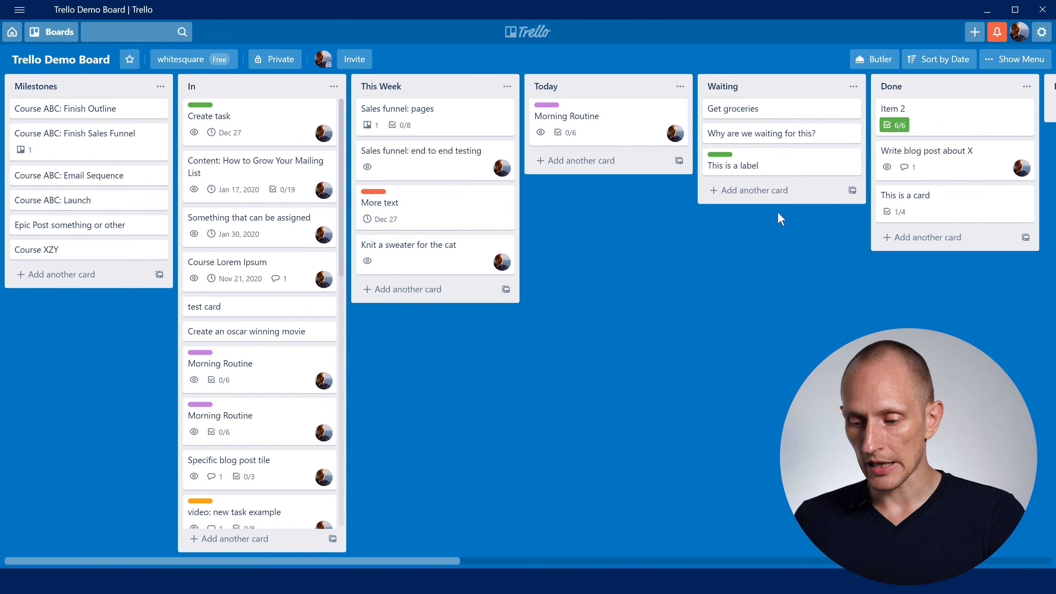
- Open "This is a card" in list Done, run the I Got This! button, review its activity, and close the card
{"action": "left_click", "coordinate": [947, 206]}
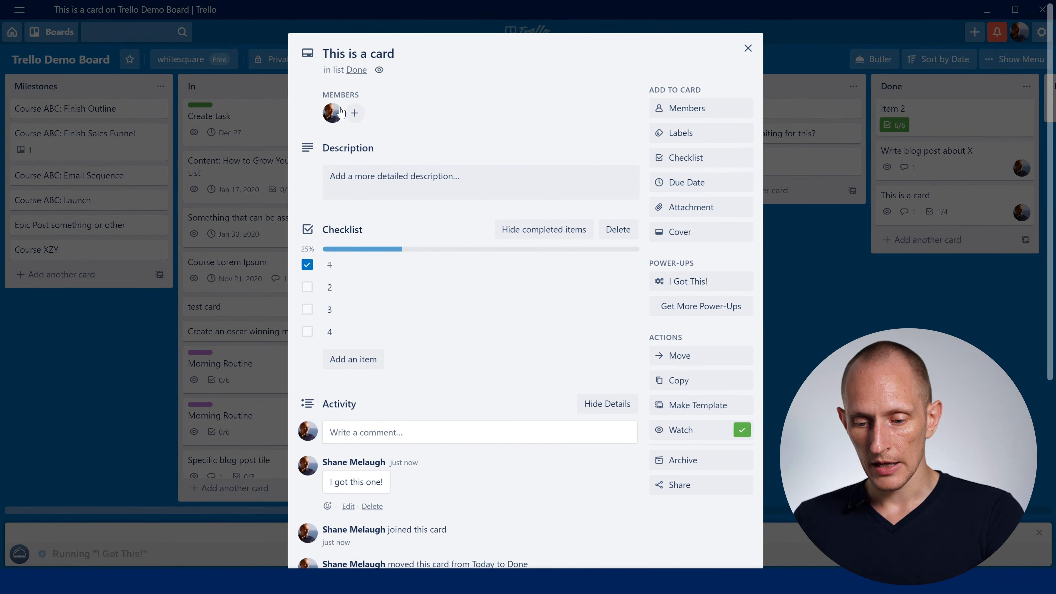
{"action": "scroll", "coordinate": [395, 287], "scroll_direction": "down", "scroll_amount": 1}
{"action": "left_click_drag", "start_coordinate": [344, 419], "coordinate": [432, 427]}
{"action": "left_click", "coordinate": [433, 427]}
{"action": "left_click", "coordinate": [858, 287]}
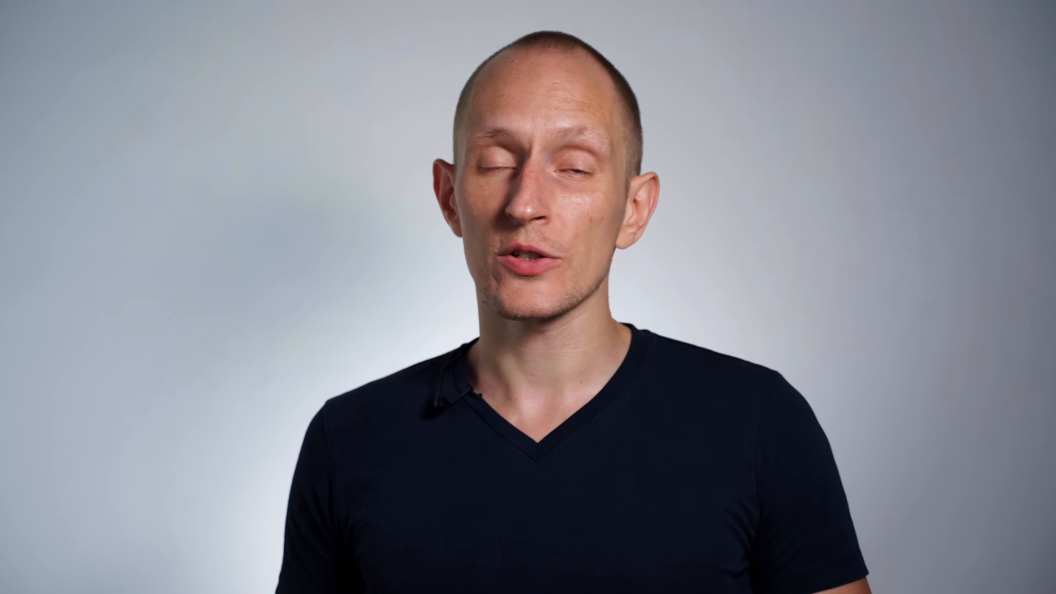